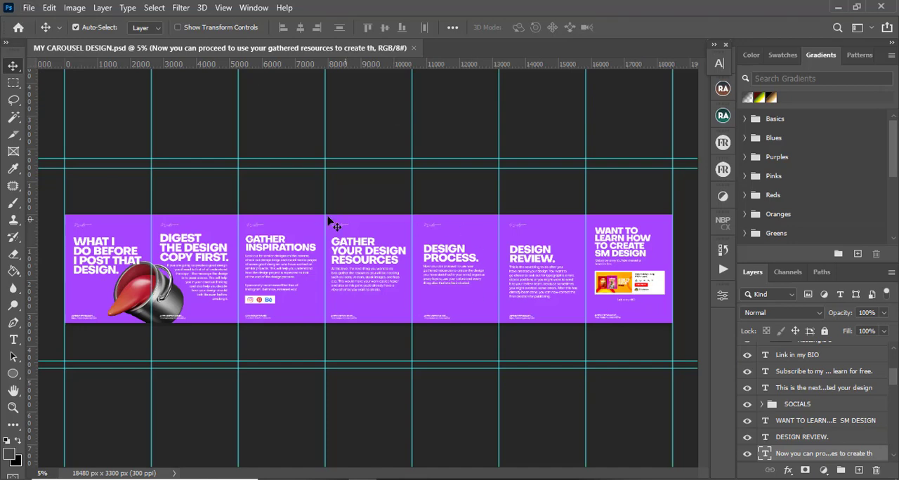
pyautogui.click(28, 8)
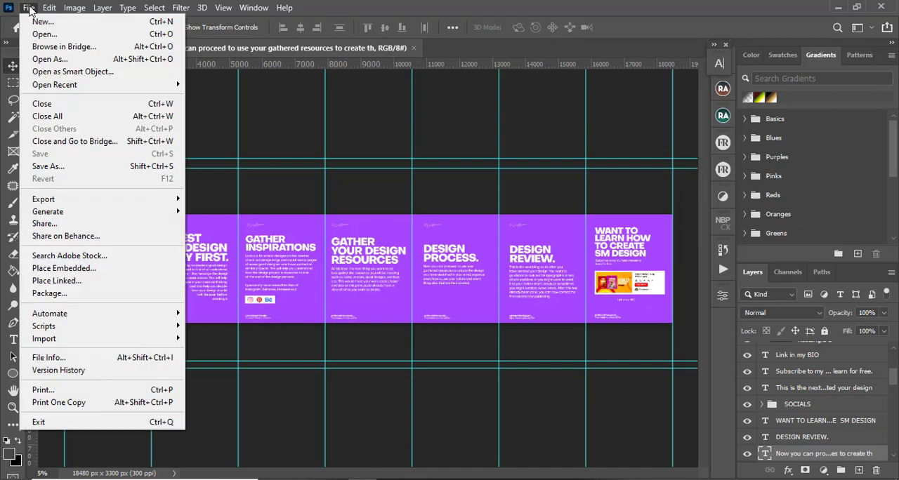
pyautogui.click(30, 10)
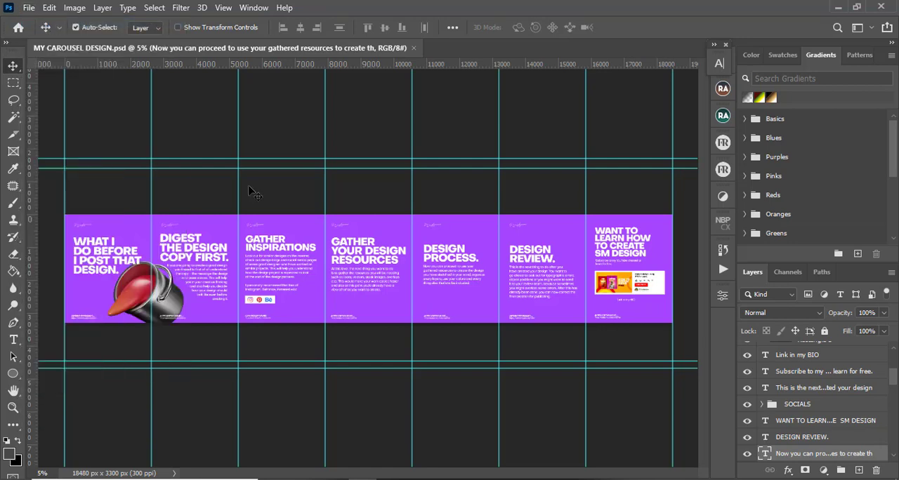
# Create a new document 66 inches wide and 11 inches high at 300 ppi
pyautogui.hotkey('ctrl', 'n')
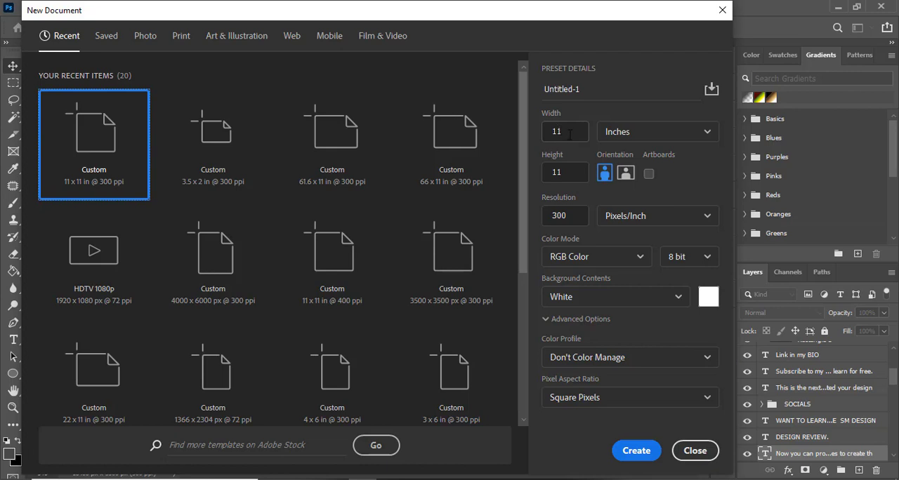
pyautogui.doubleClick(569, 134)
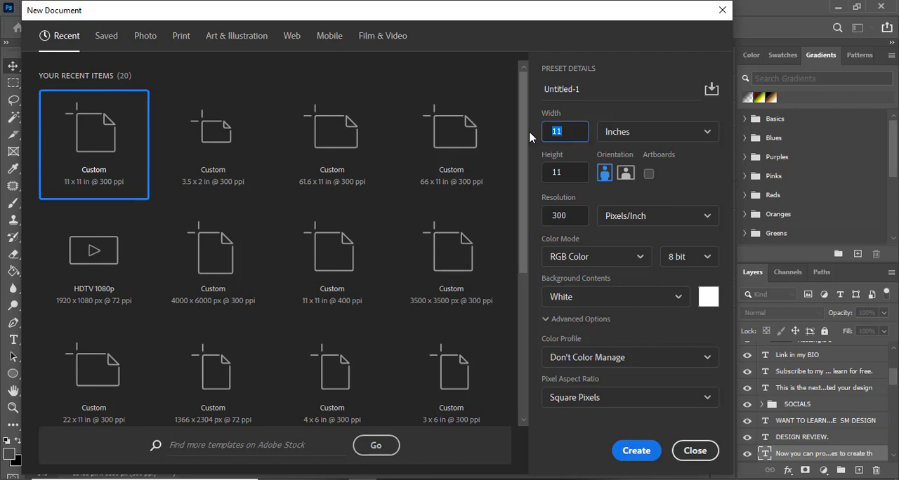
pyautogui.write('66')
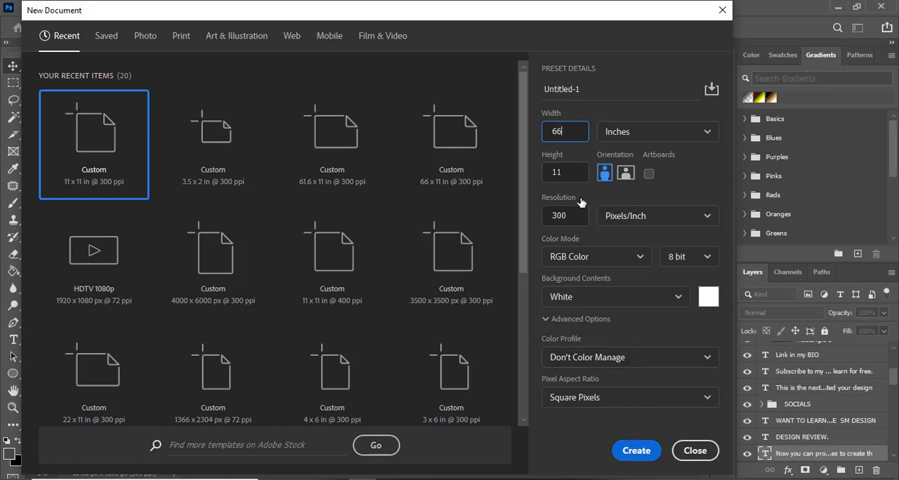
pyautogui.click(635, 451)
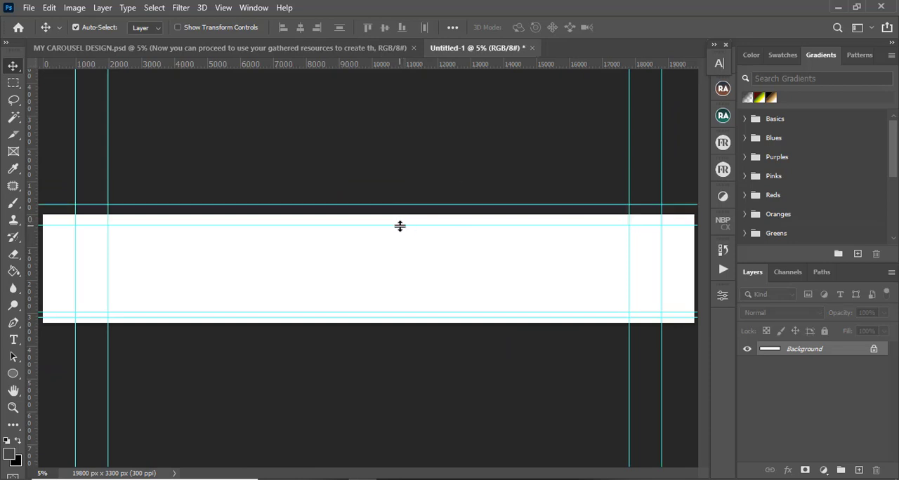
# Move the guides onto the canvas edges, remove the extra vertical guide, and unlock the background layer
pyautogui.moveTo(401, 225); pyautogui.dragTo(405, 206)
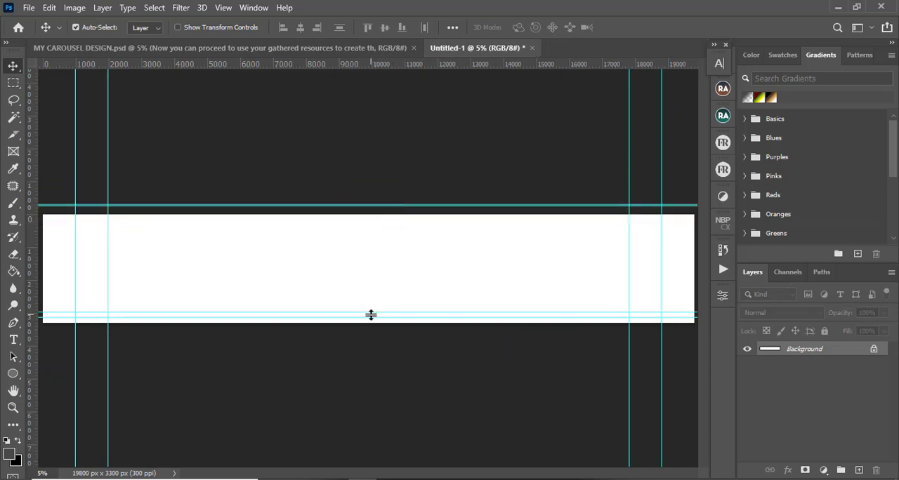
pyautogui.moveTo(372, 323)
pyautogui.mouseDown()
pyautogui.moveTo(372, 334)
pyautogui.moveTo(373, 324)
pyautogui.mouseUp()
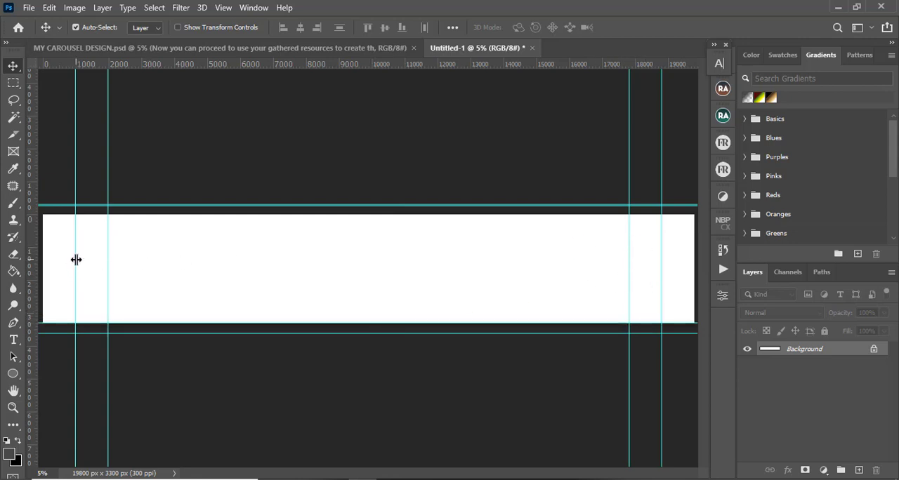
pyautogui.moveTo(75, 259); pyautogui.dragTo(43, 262)
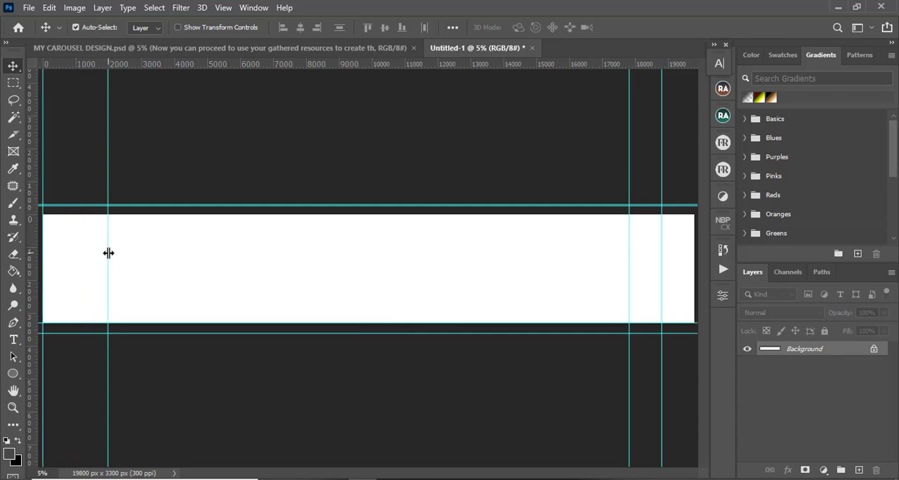
pyautogui.moveTo(109, 251); pyautogui.dragTo(43, 263)
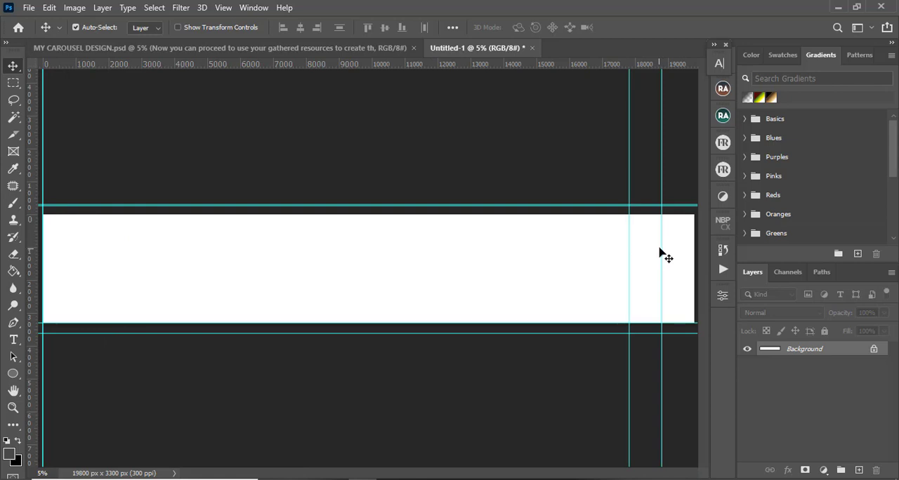
pyautogui.moveTo(661, 248); pyautogui.dragTo(695, 251)
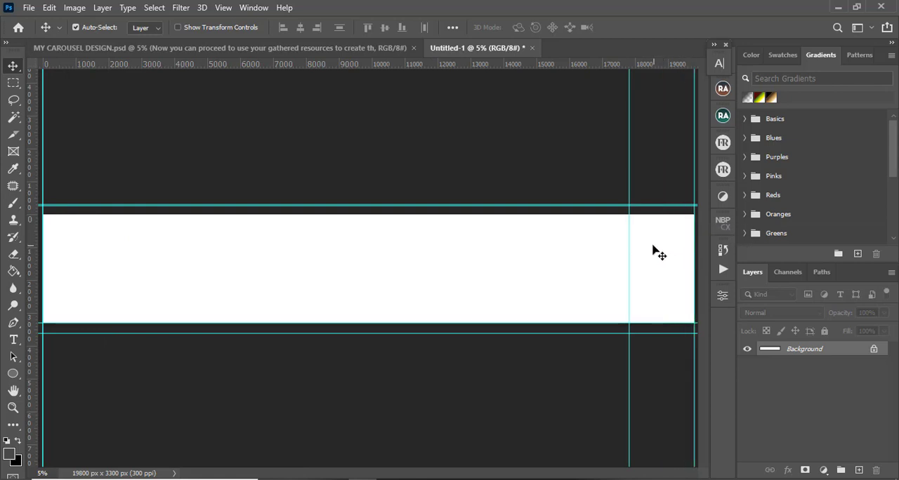
pyautogui.moveTo(628, 247); pyautogui.dragTo(850, 319)
pyautogui.click(874, 349)
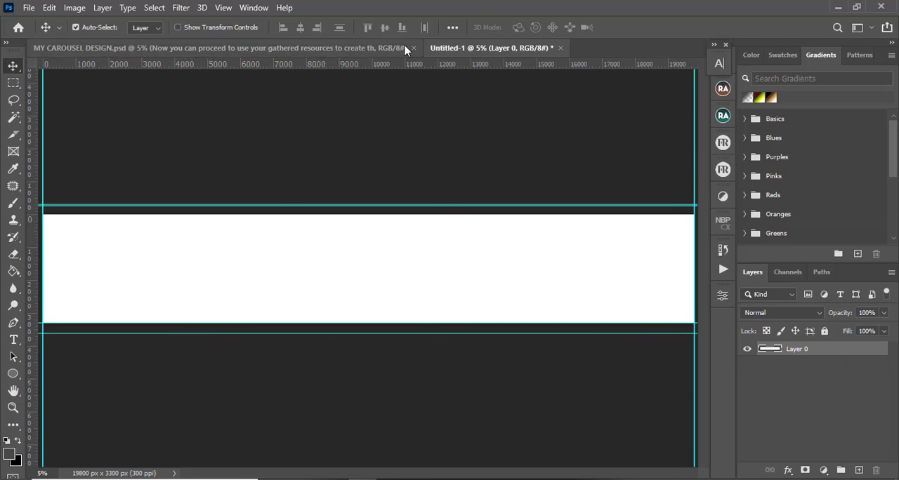
pyautogui.click(11, 455)
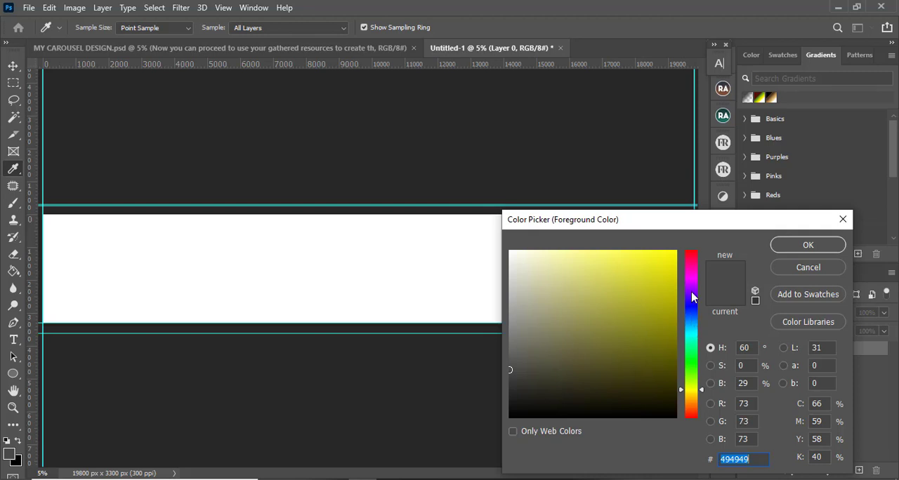
pyautogui.moveTo(692, 296)
pyautogui.mouseDown()
pyautogui.moveTo(694, 279)
pyautogui.moveTo(693, 294)
pyautogui.mouseUp()
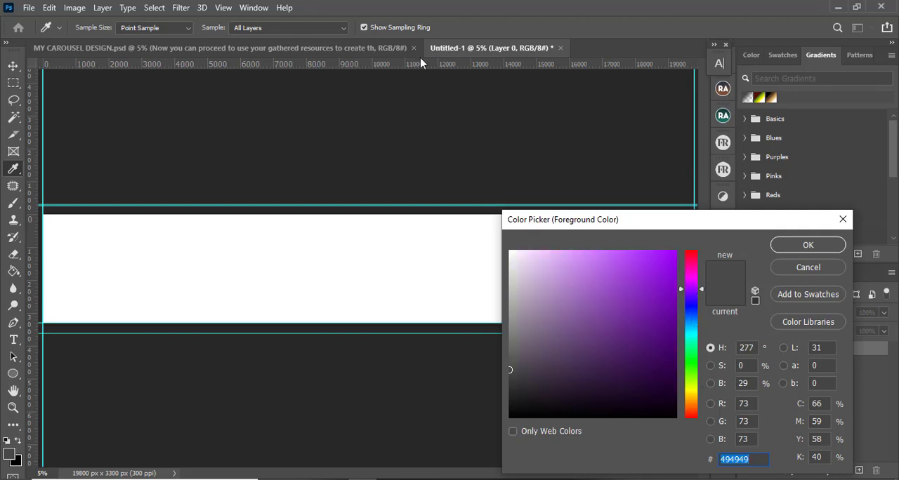
pyautogui.click(351, 51)
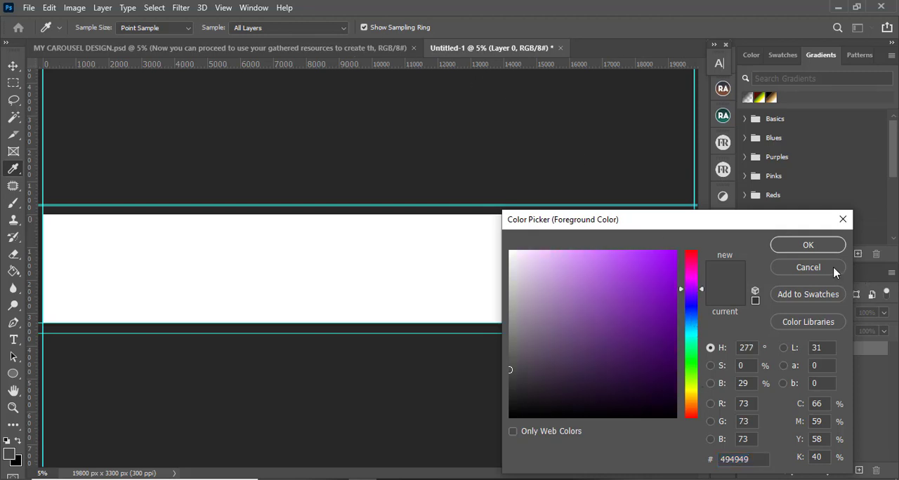
pyautogui.click(808, 268)
# Set the foreground colour to magenta #c41294, comparing against the existing carousel design
pyautogui.click(351, 50)
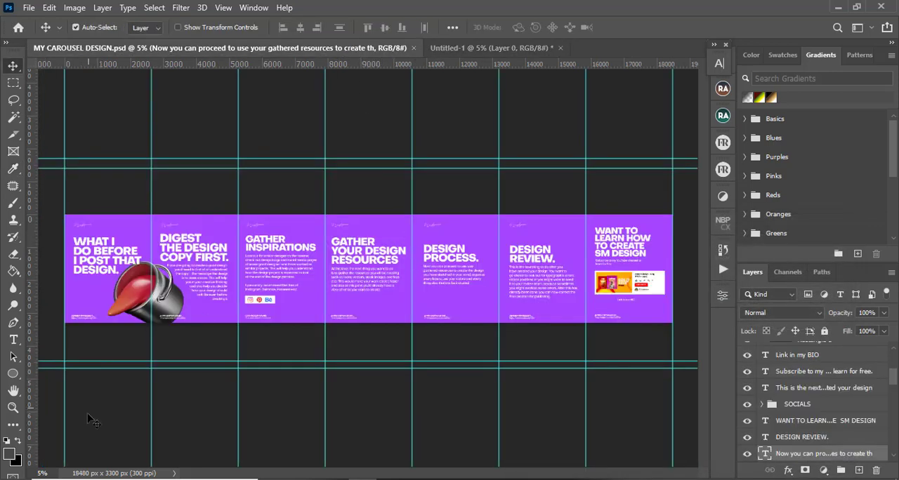
pyautogui.click(461, 47)
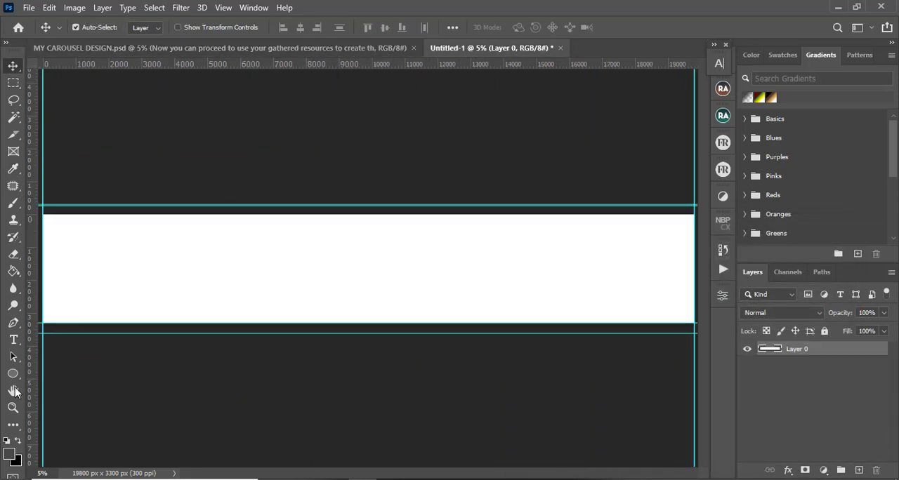
pyautogui.click(10, 454)
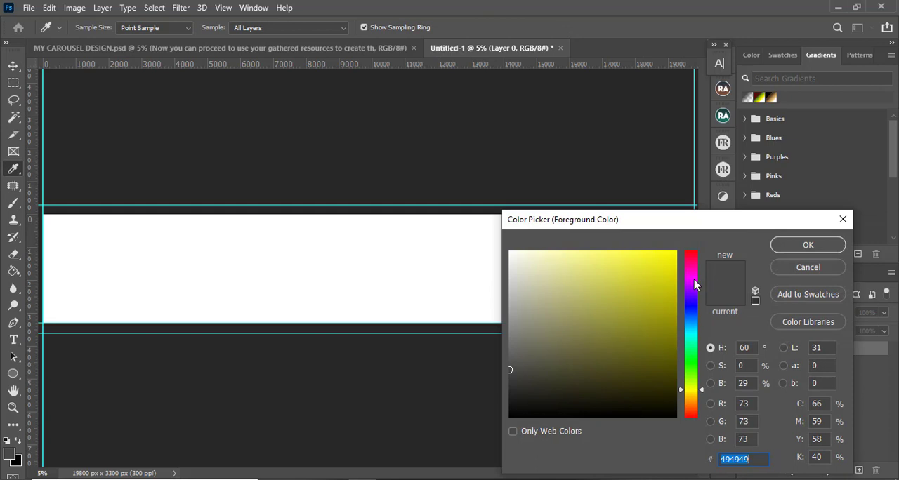
pyautogui.moveTo(694, 279); pyautogui.dragTo(692, 270)
pyautogui.click(666, 322)
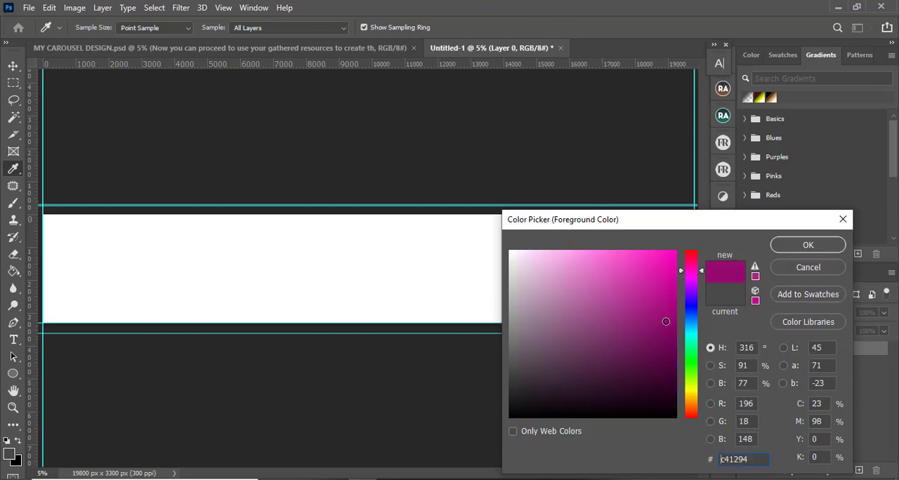
pyautogui.moveTo(666, 322)
pyautogui.mouseDown()
pyautogui.moveTo(671, 332)
pyautogui.moveTo(677, 309)
pyautogui.mouseUp()
pyautogui.click(808, 244)
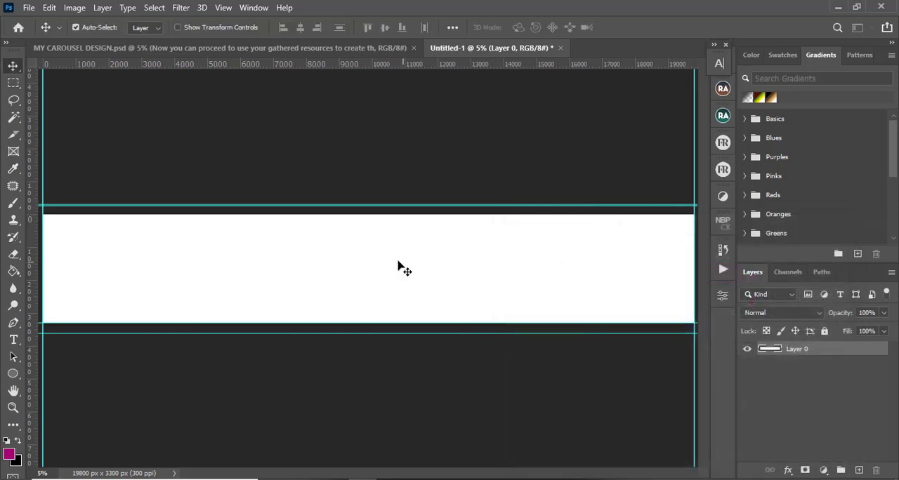
# Fill the whole canvas with the magenta foreground colour using the Paint Bucket tool
pyautogui.press('g')
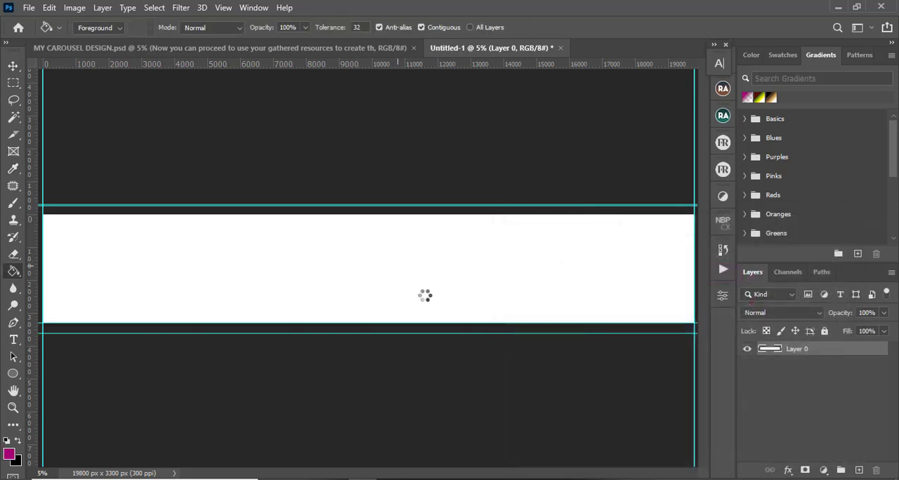
pyautogui.click(420, 290)
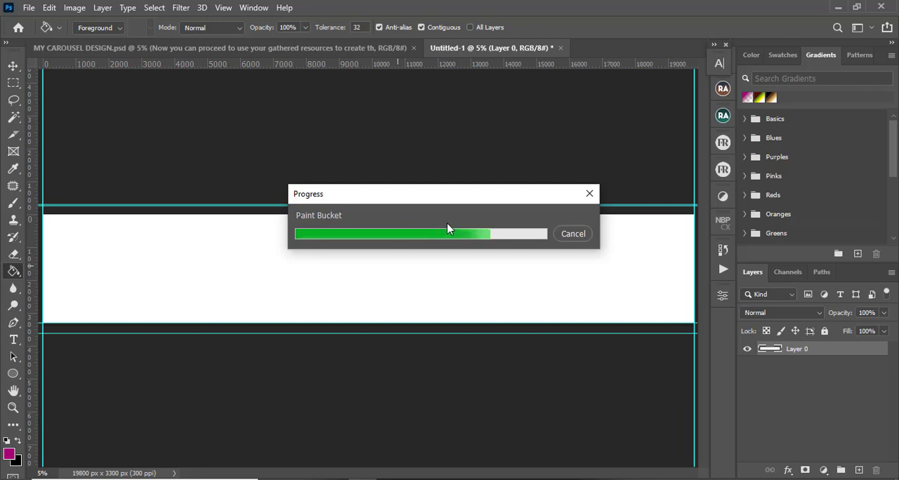
pyautogui.click(333, 48)
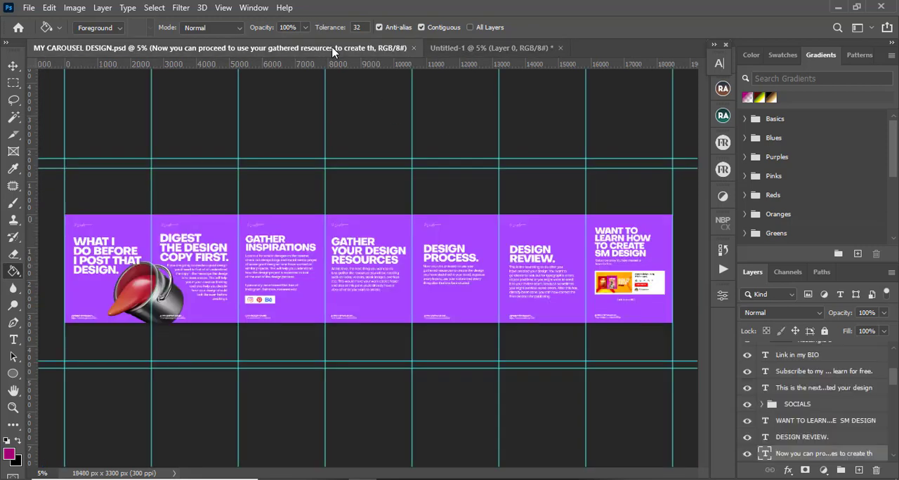
pyautogui.click(456, 47)
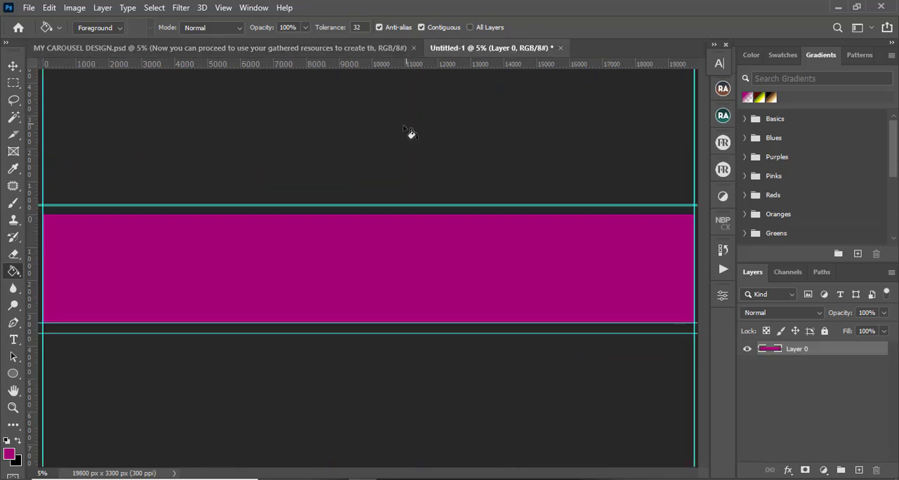
pyautogui.click(13, 66)
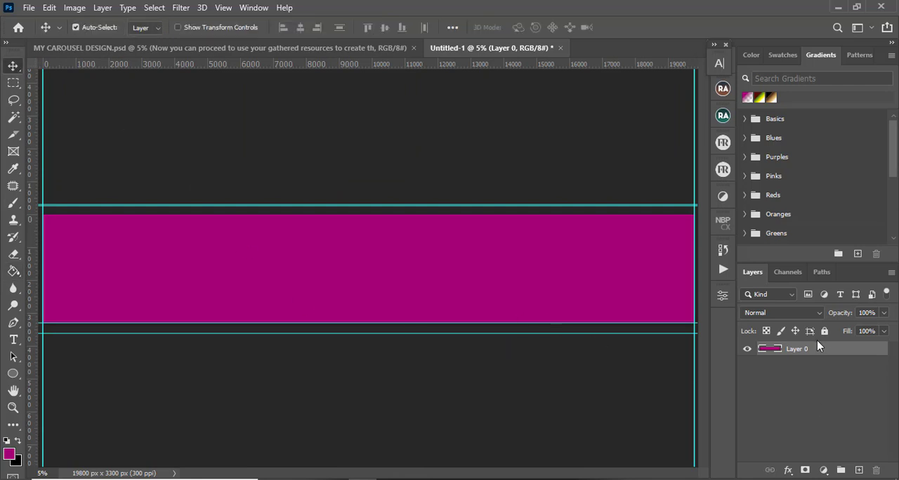
pyautogui.click(248, 7)
pyautogui.moveTo(221, 7)
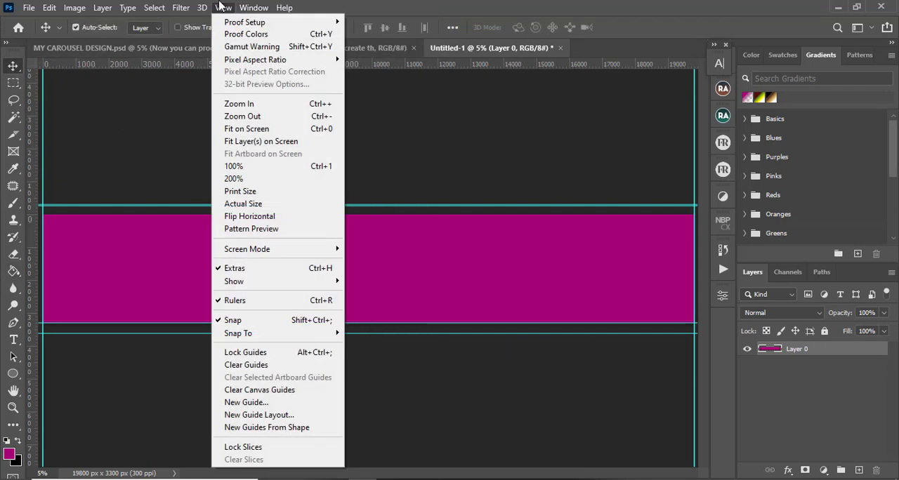
pyautogui.click(271, 431)
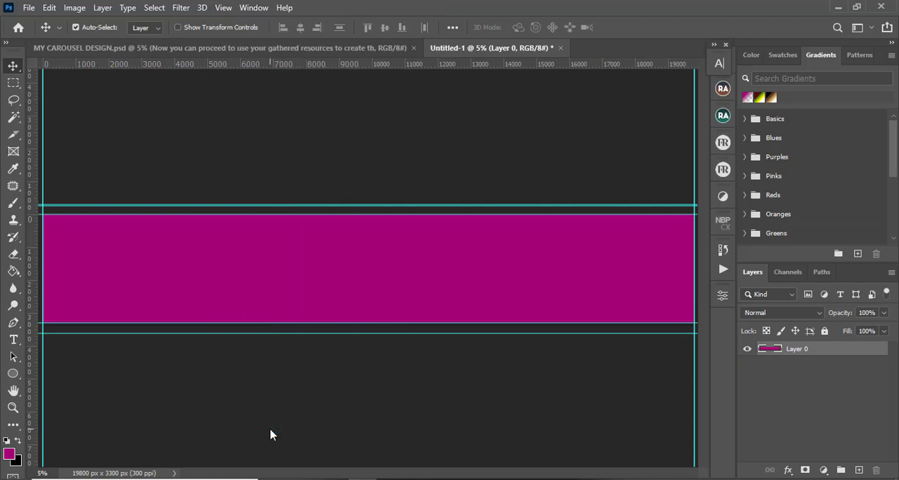
# Add a new guide layout with 6 columns across the canvas
pyautogui.click(221, 8)
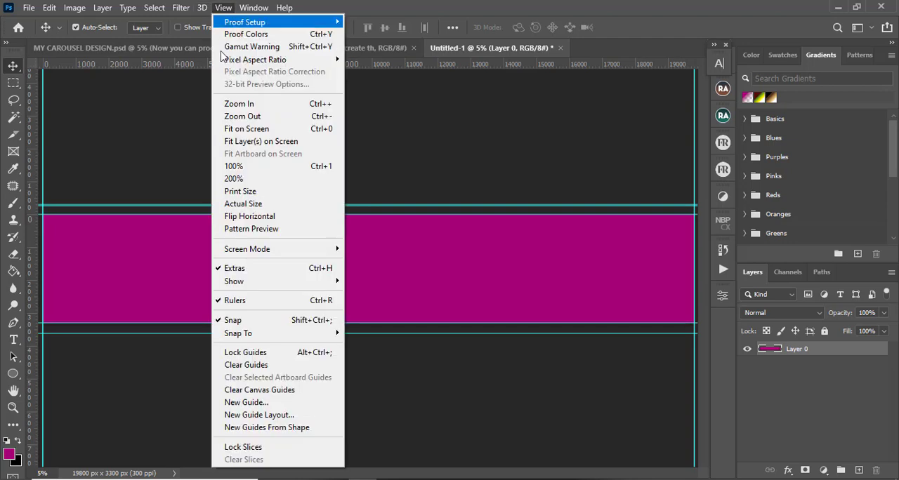
pyautogui.click(250, 416)
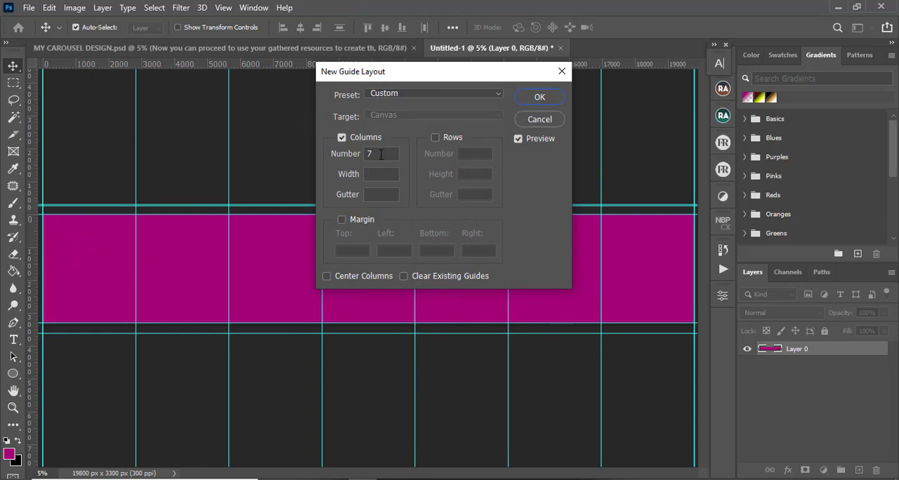
pyautogui.moveTo(382, 154); pyautogui.dragTo(350, 154)
pyautogui.write('6')
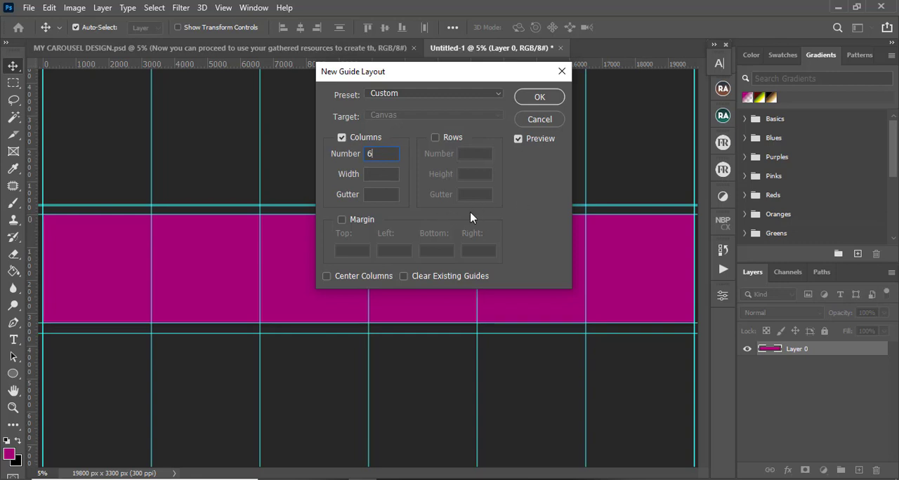
pyautogui.click(376, 195)
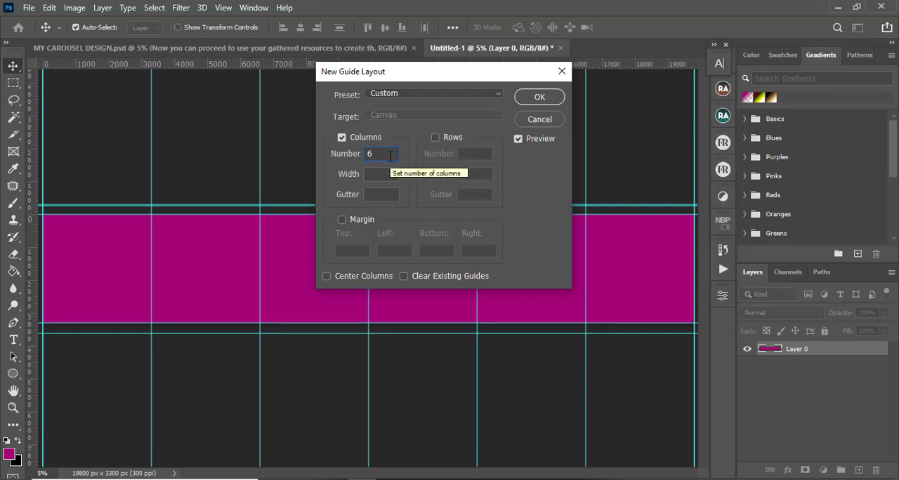
pyautogui.click(536, 100)
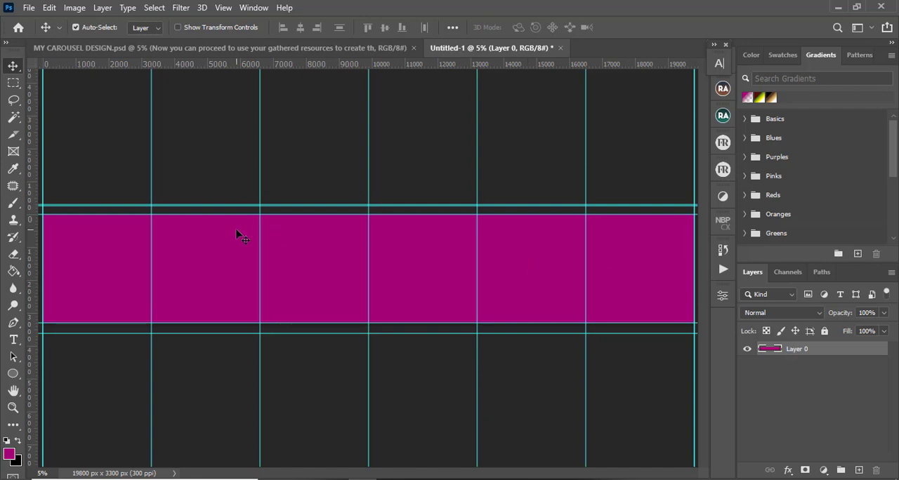
pyautogui.hotkey('ctrl', '+')
pyautogui.hotkey('ctrl', '+')
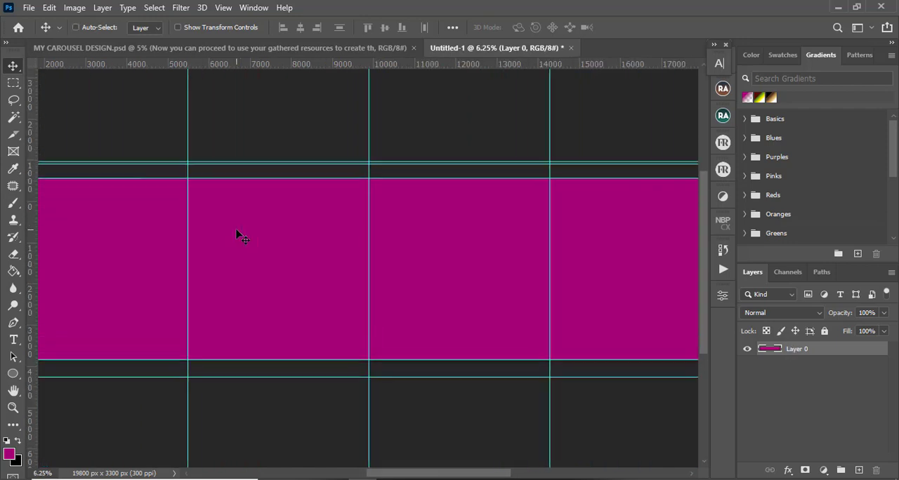
pyautogui.moveTo(424, 477); pyautogui.dragTo(363, 476)
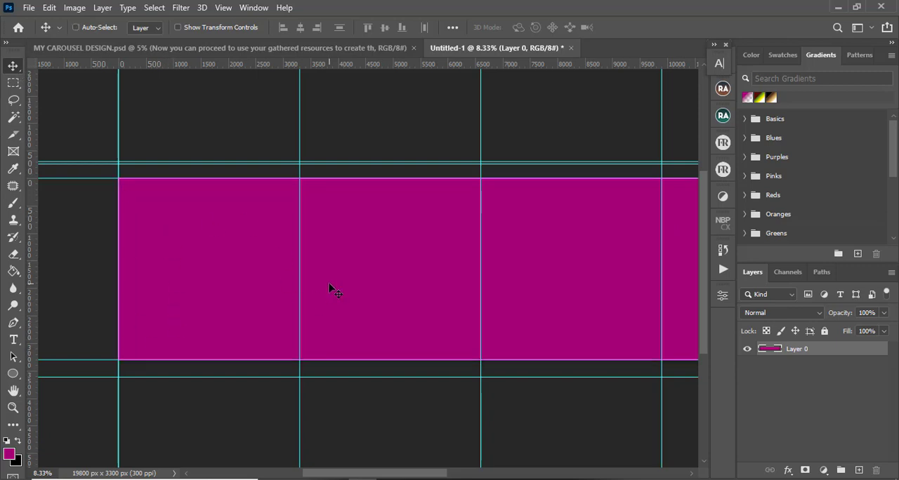
pyautogui.scroll(-2, 334, 291)
pyautogui.scroll(-3, 329, 286)
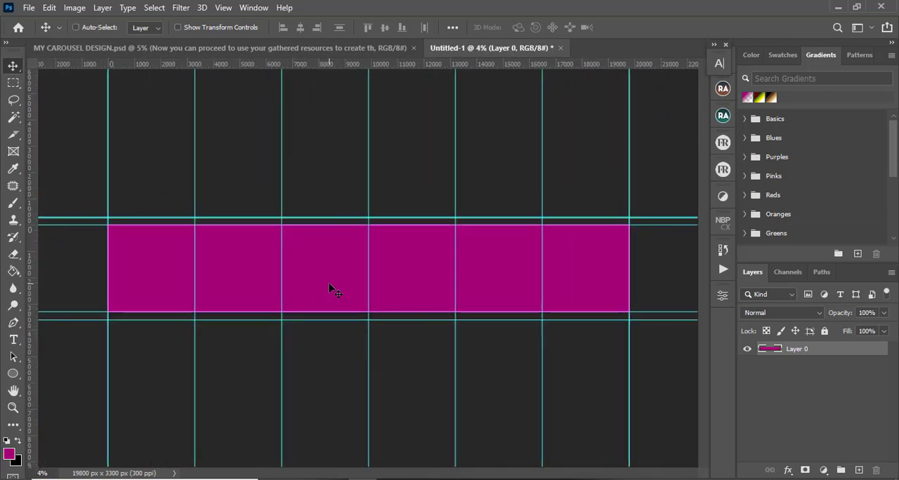
pyautogui.hotkey('ctrl', '+')
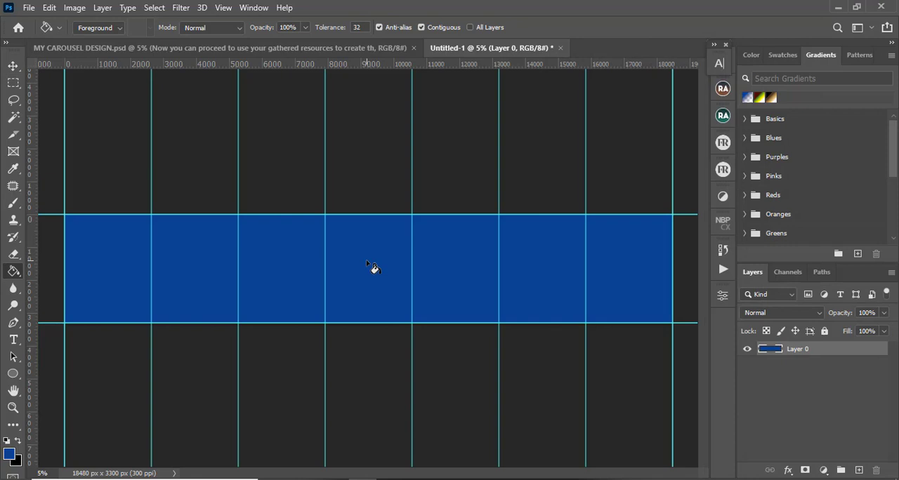
# Copy the headline text layer from the existing carousel design into the new canvas and position it in the first slide
pyautogui.scroll(2, 373, 267)
pyautogui.scroll(-2, 373, 267)
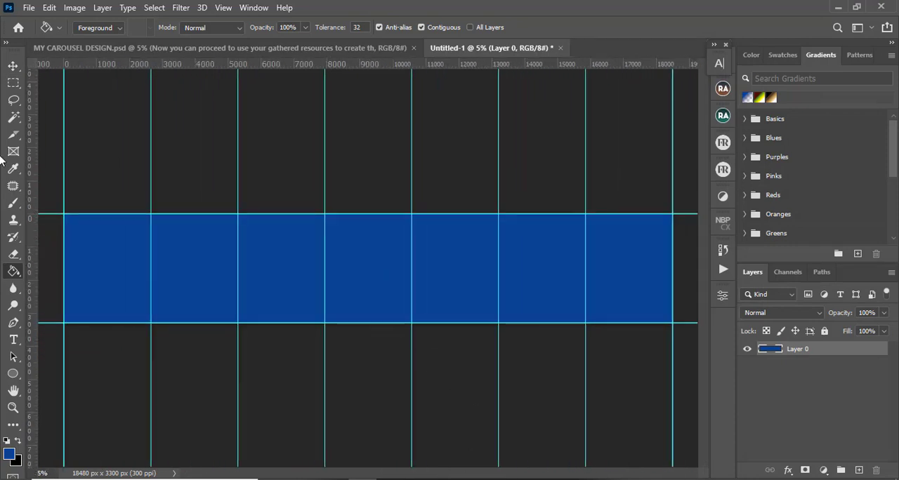
pyautogui.click(13, 66)
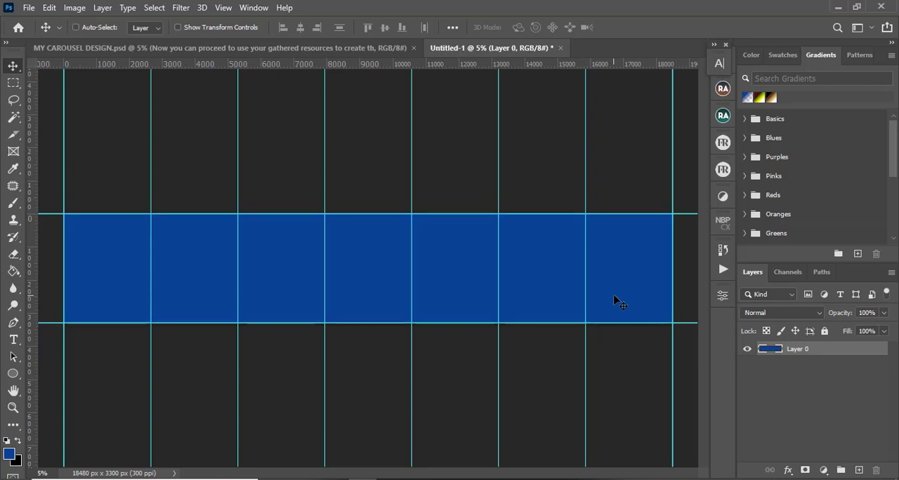
pyautogui.hotkey('ctrl', '+')
pyautogui.hotkey('ctrl', '+')
pyautogui.hotkey('ctrl', '+')
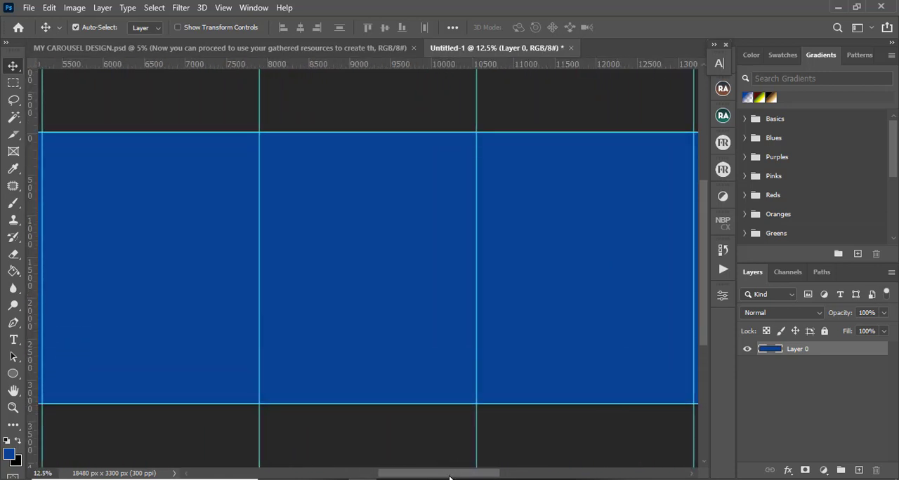
pyautogui.moveTo(450, 478); pyautogui.dragTo(350, 478)
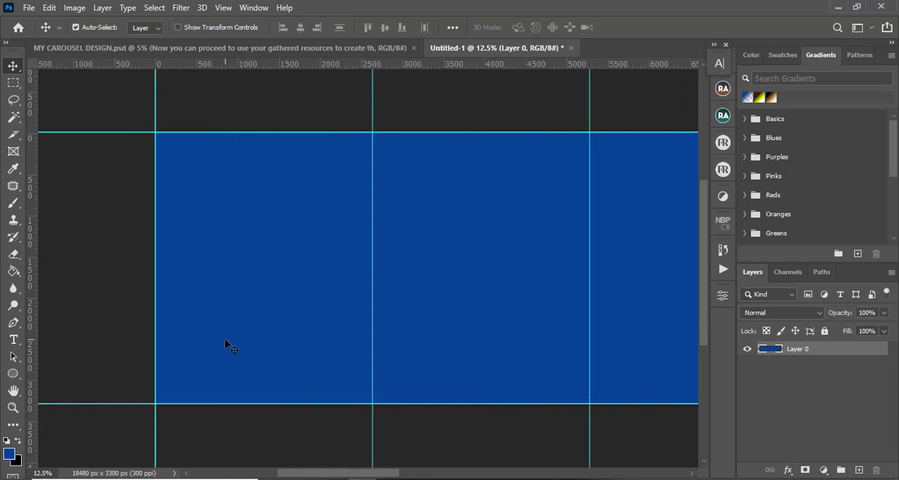
pyautogui.press('ctrl')
pyautogui.hotkey('ctrl', '+')
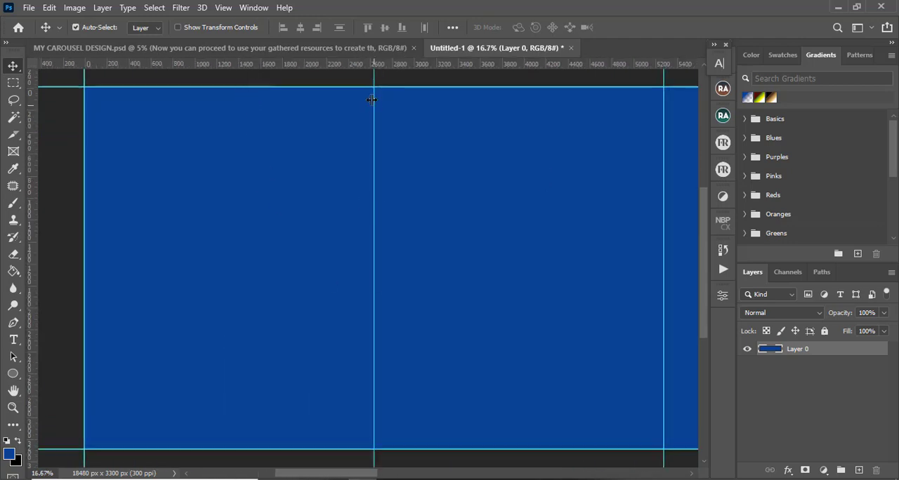
pyautogui.click(323, 49)
pyautogui.press('ctrl')
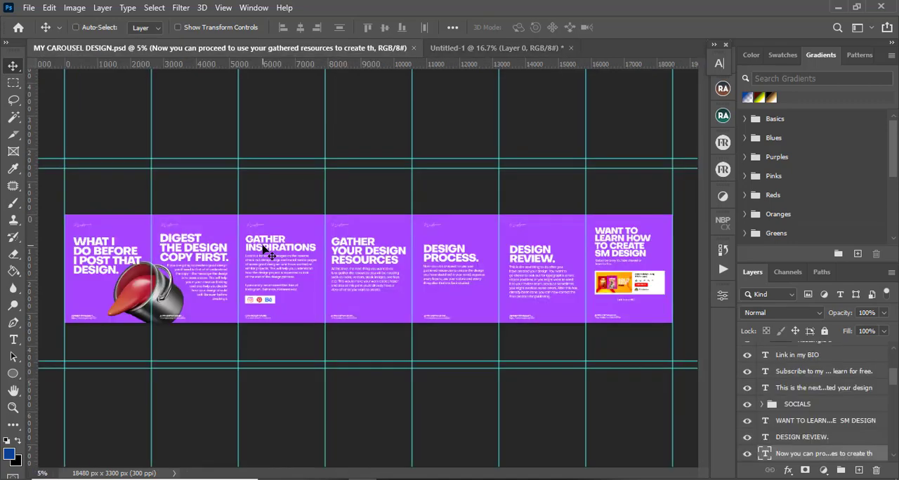
pyautogui.scroll(2, 263, 249)
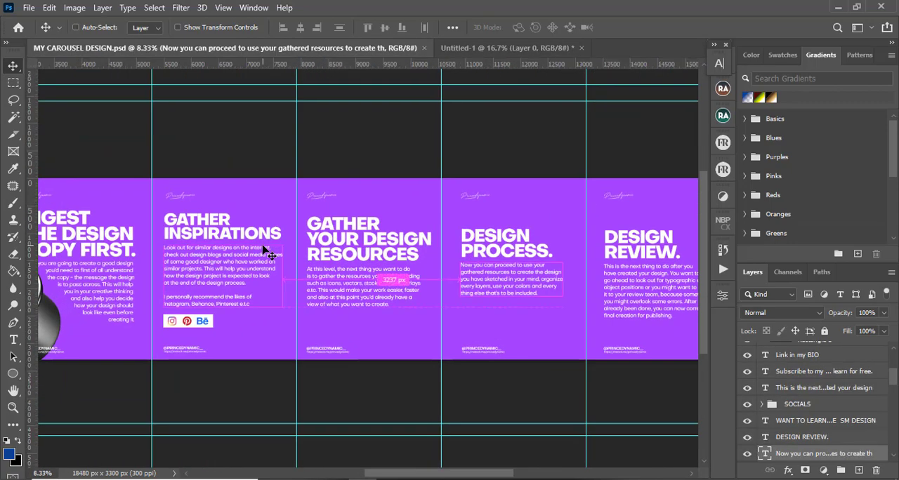
pyautogui.scroll(2, 264, 250)
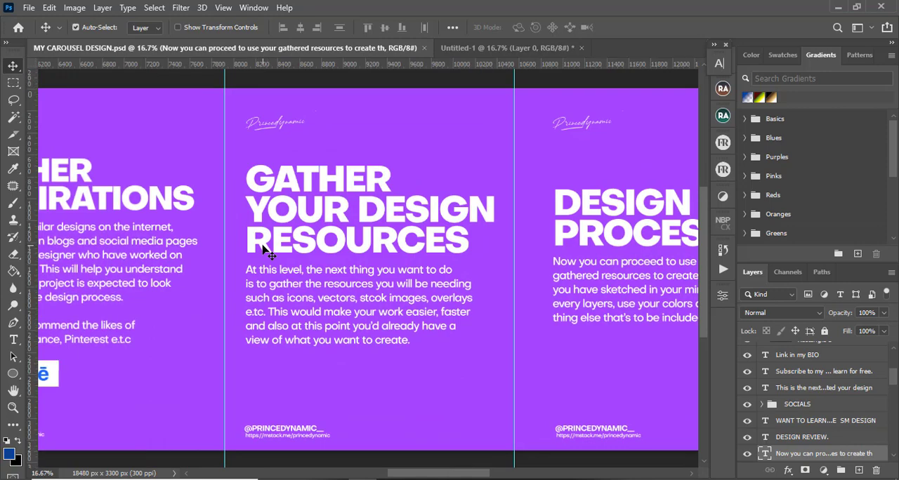
pyautogui.moveTo(405, 477); pyautogui.dragTo(277, 477)
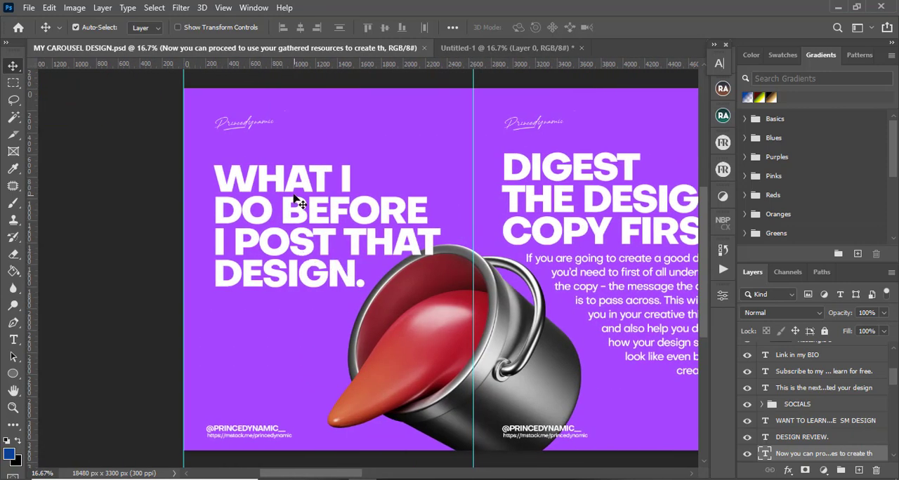
pyautogui.click(286, 217)
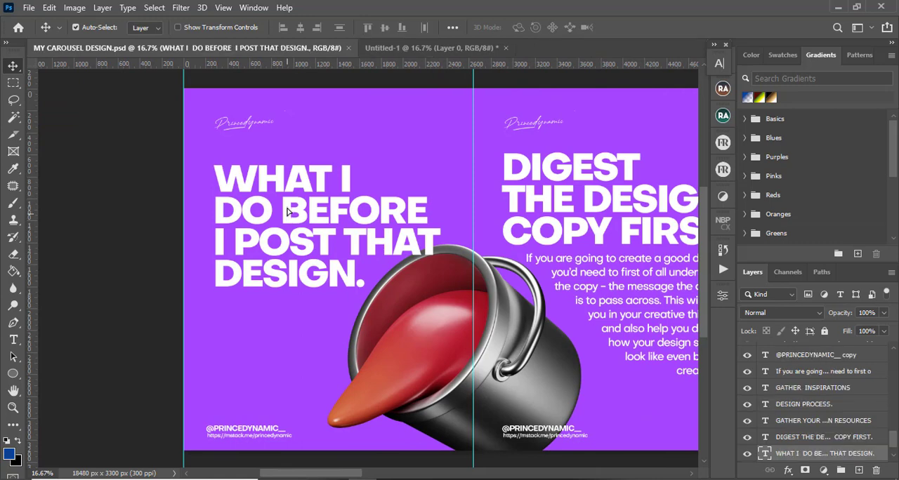
pyautogui.moveTo(287, 211); pyautogui.dragTo(406, 51)
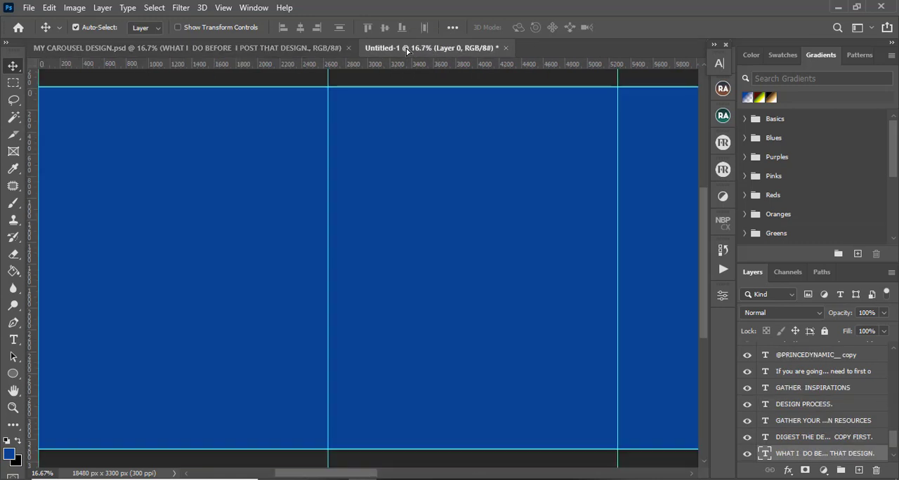
pyautogui.moveTo(162, 231); pyautogui.dragTo(163, 234)
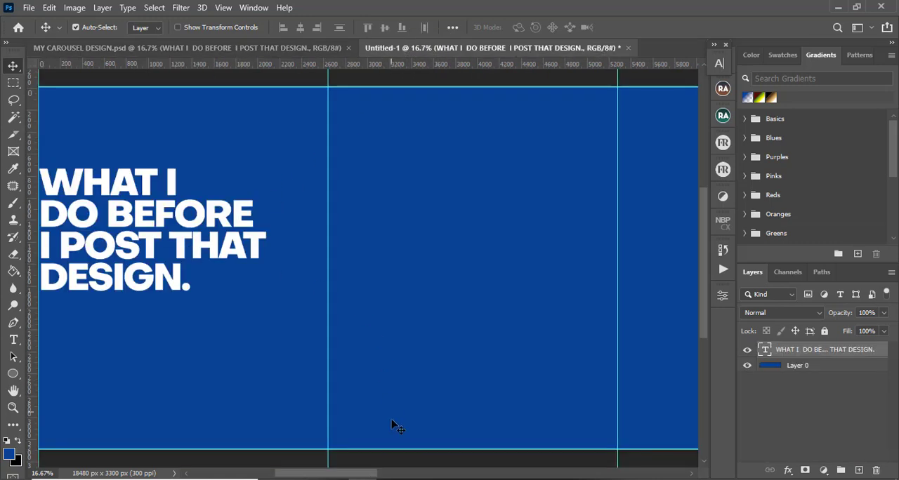
pyautogui.moveTo(362, 477); pyautogui.dragTo(348, 477)
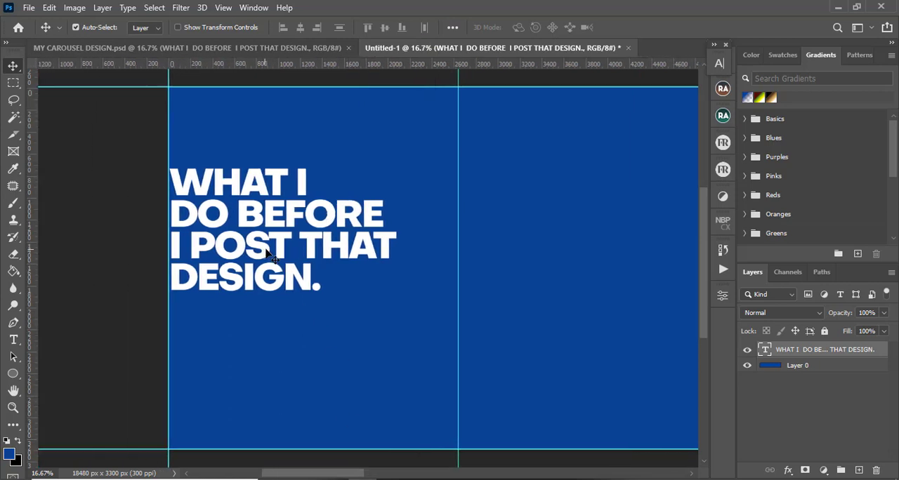
pyautogui.moveTo(265, 252); pyautogui.dragTo(293, 251)
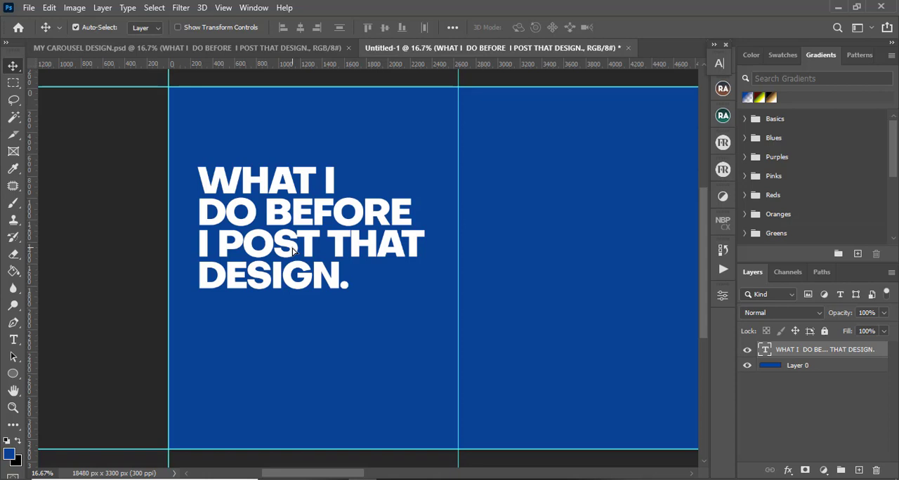
# Replace the headline text with "5 TIPS TO BECOMING A BETTER DESIGNER" on four lines
pyautogui.click(15, 342)
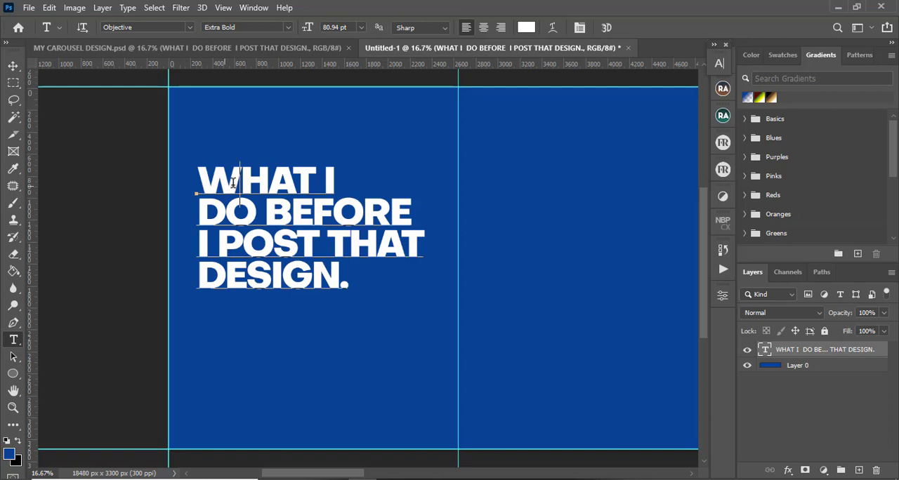
pyautogui.click(225, 184)
pyautogui.hotkey('ctrl', 'a')
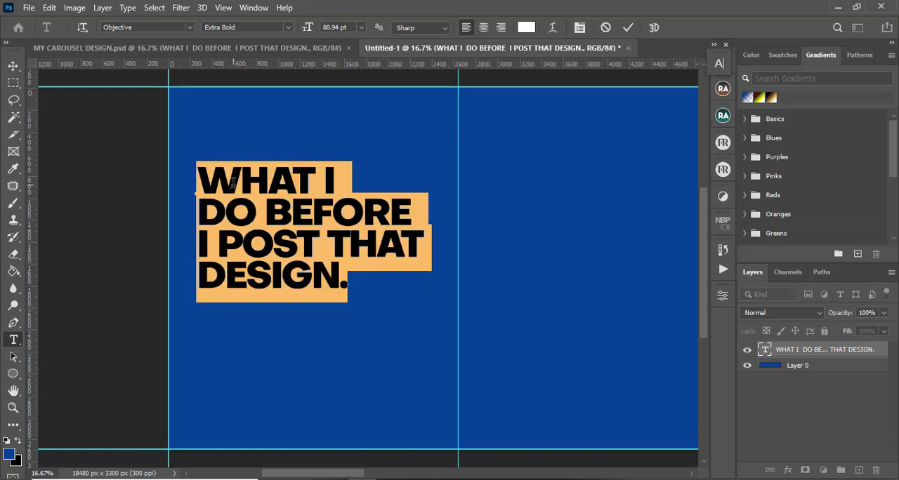
pyautogui.write('5 ')
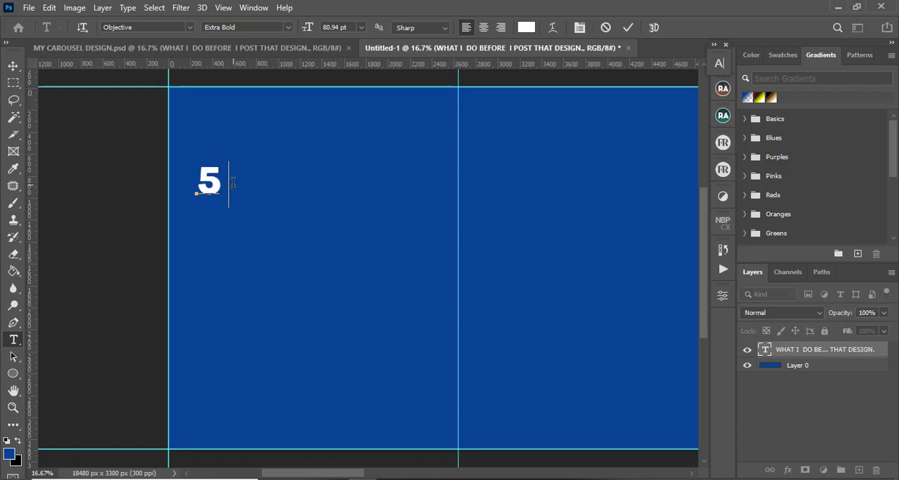
pyautogui.write('tips')
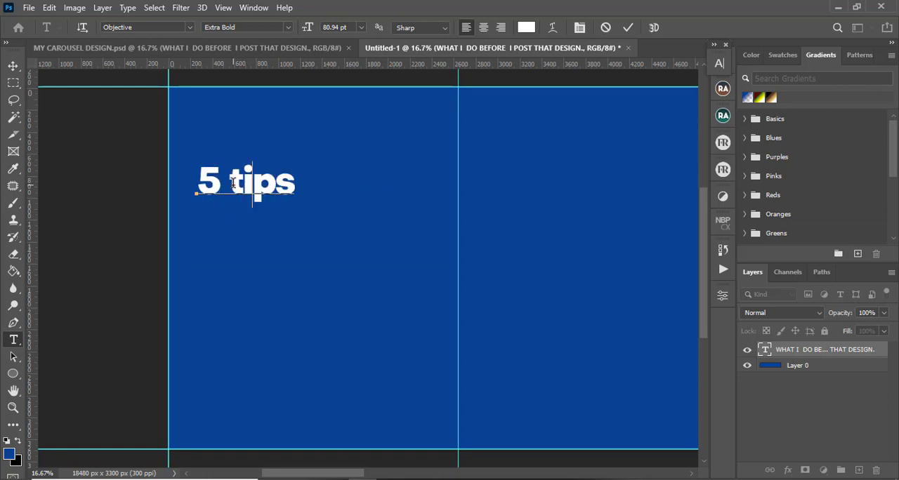
pyautogui.press('BackSpace')
pyautogui.press('BackSpace')
pyautogui.press('BackSpace')
pyautogui.press('BackSpace')
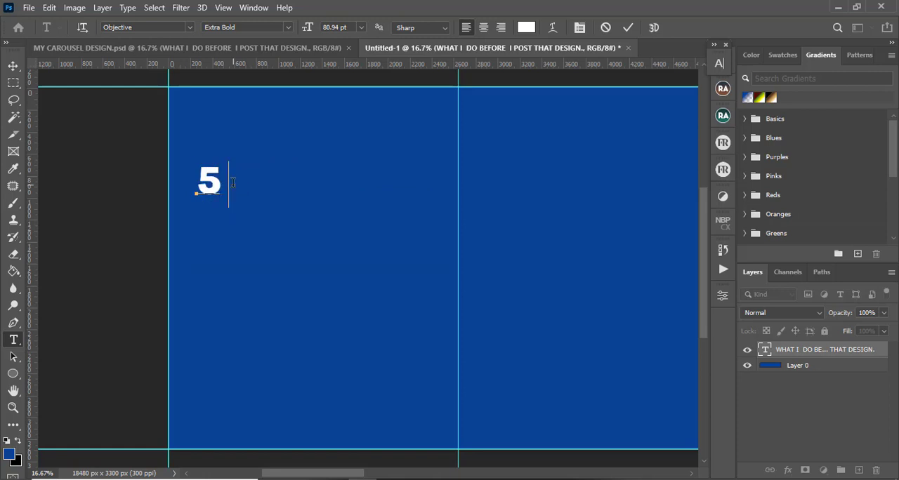
pyautogui.write('tip')
pyautogui.press('Left')
pyautogui.press('Left')
pyautogui.press('Left')
pyautogui.press('Delete')
pyautogui.press('Delete')
pyautogui.press('Delete')
pyautogui.write('T')
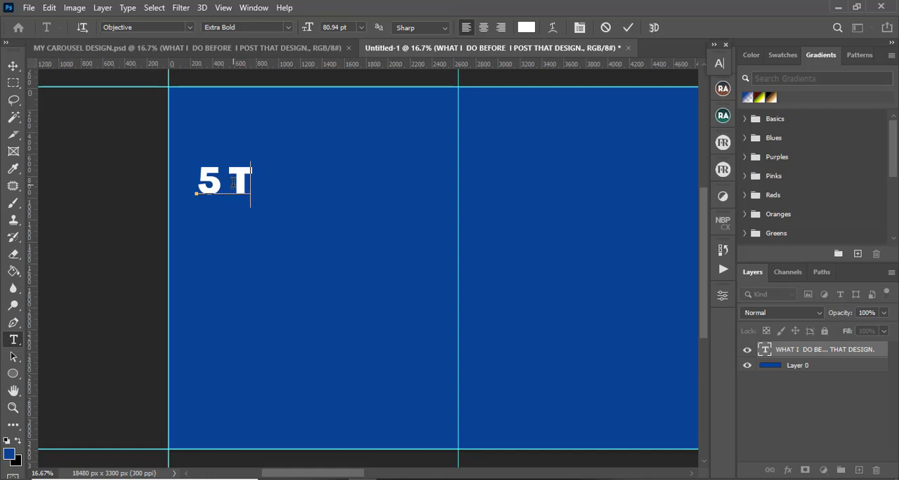
pyautogui.write('IPS')
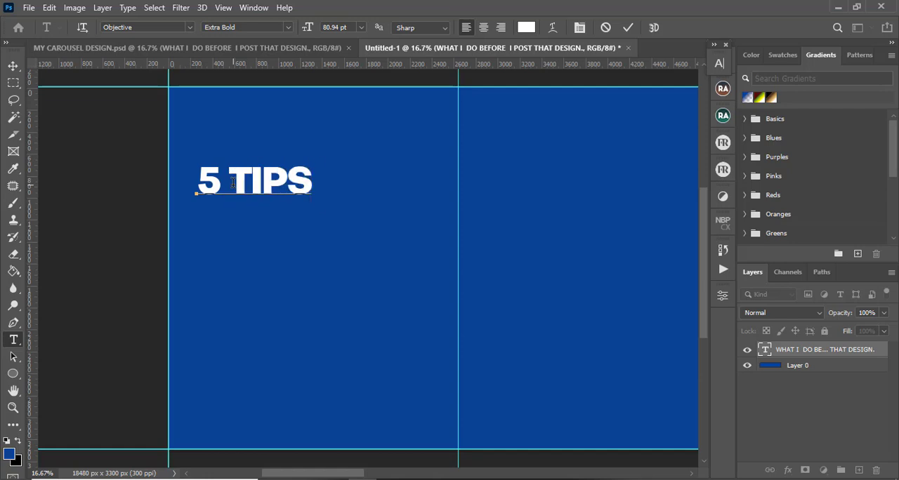
pyautogui.write(' T')
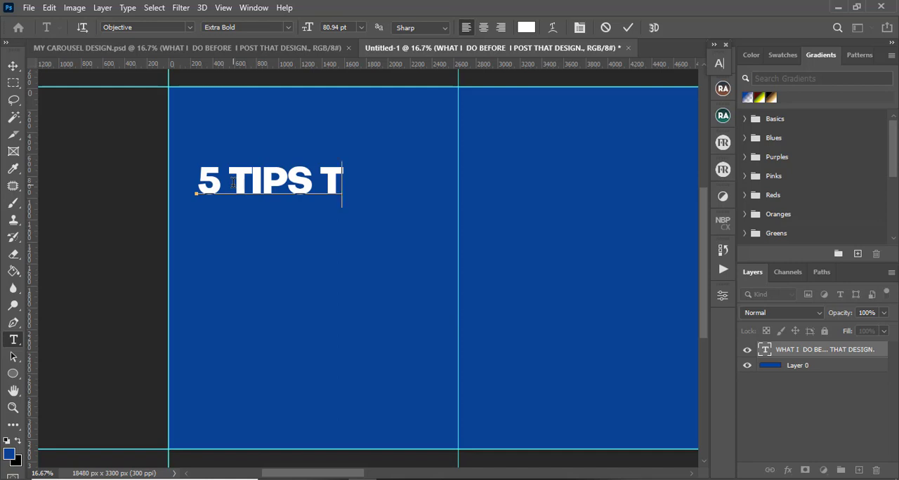
pyautogui.write('O')
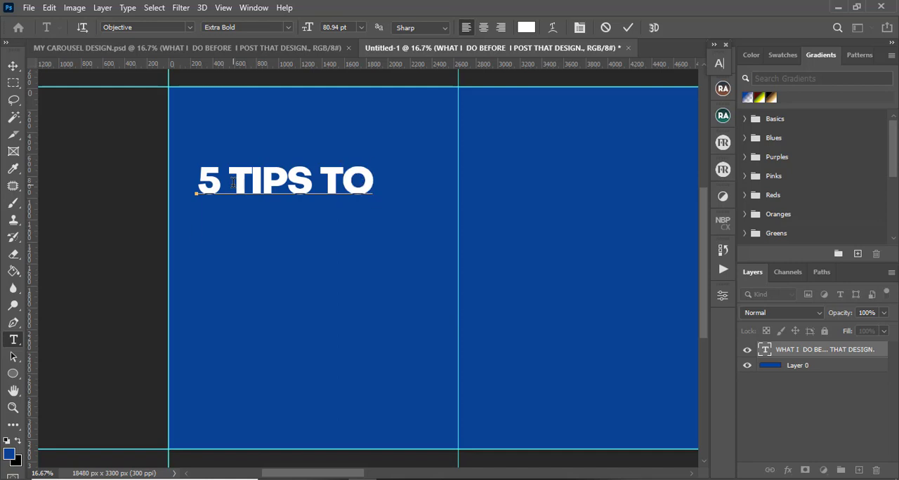
pyautogui.press('Return')
pyautogui.write('BECOMING')
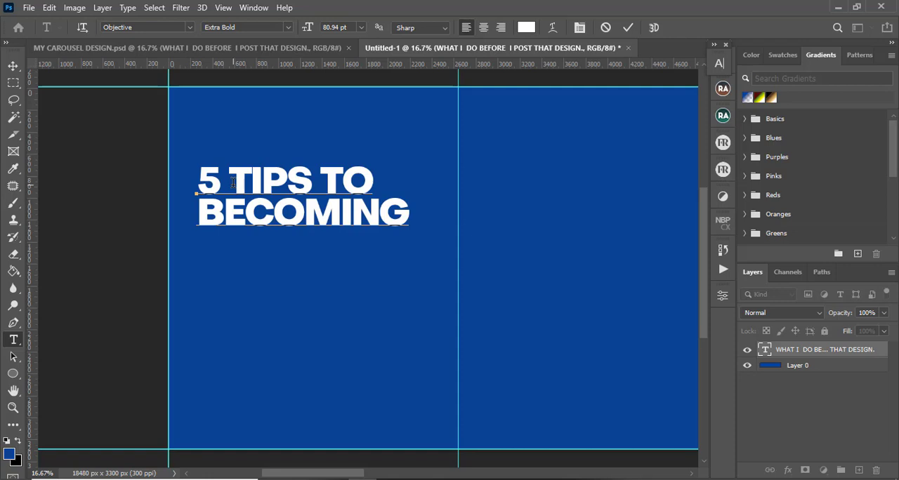
pyautogui.press('Return')
pyautogui.write('A BETTER')
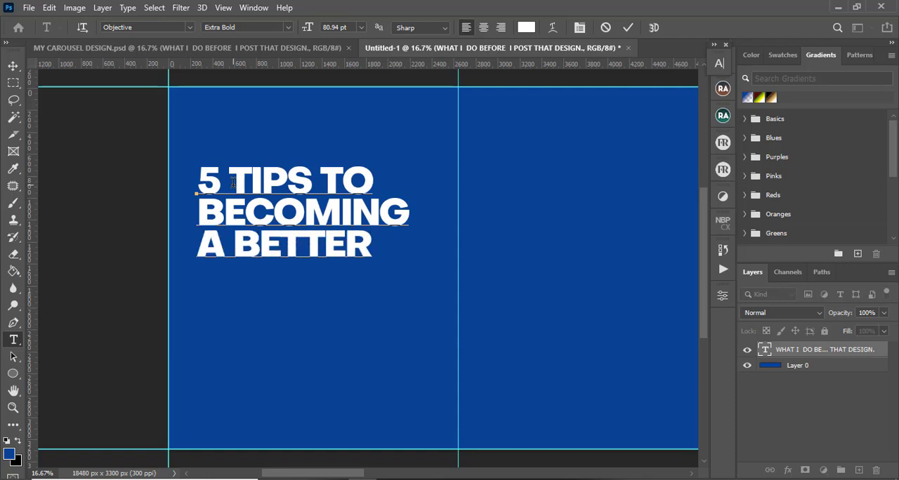
pyautogui.press('Return')
pyautogui.write('DESIGNER')
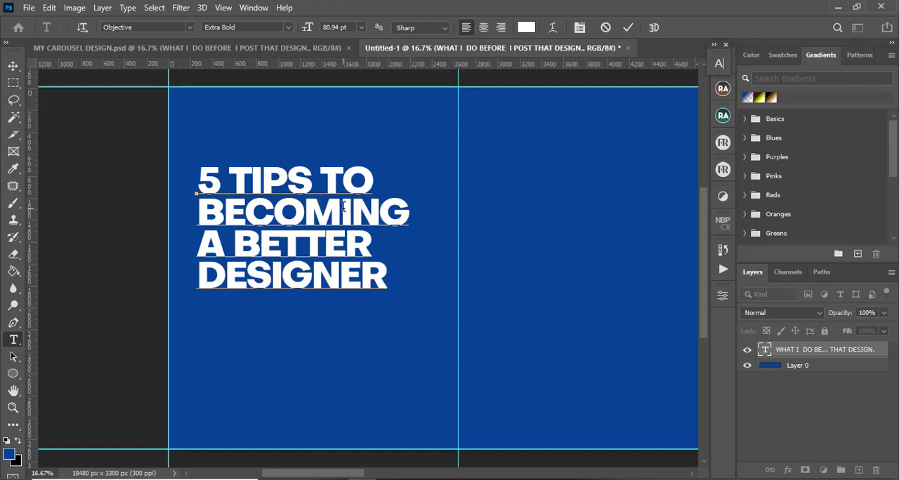
# Change the wording to "5 TIPS TO BECOME A BETTER DESIGNER", breaking lines after "BECOME A", and commit the text
pyautogui.moveTo(342, 208); pyautogui.dragTo(428, 210)
pyautogui.write('E')
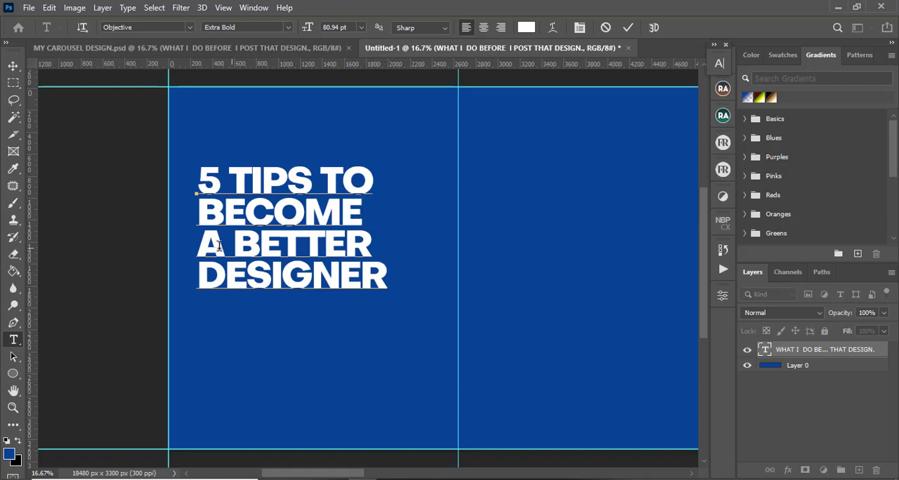
pyautogui.click(205, 242)
pyautogui.press('BackSpace')
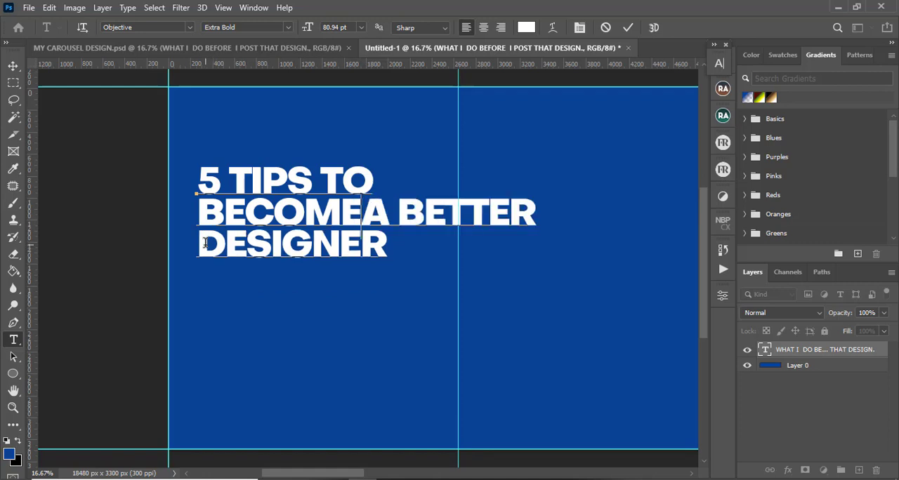
pyautogui.click(409, 206)
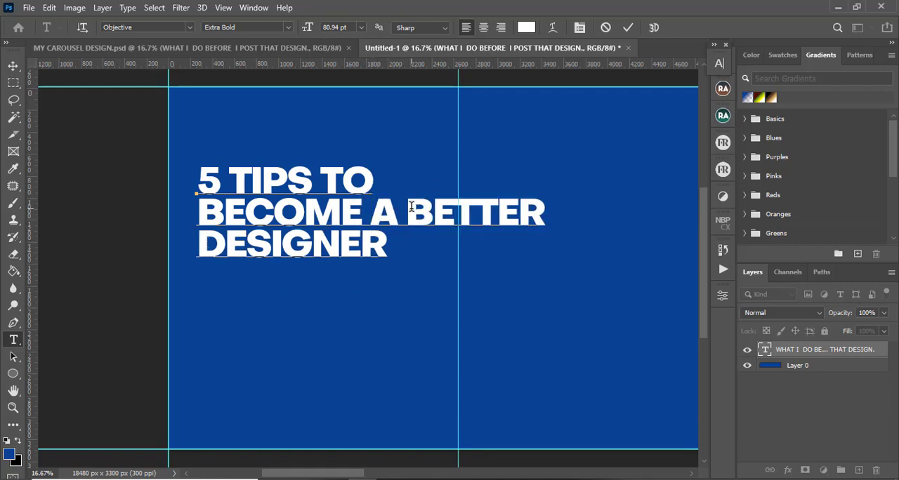
pyautogui.press('Return')
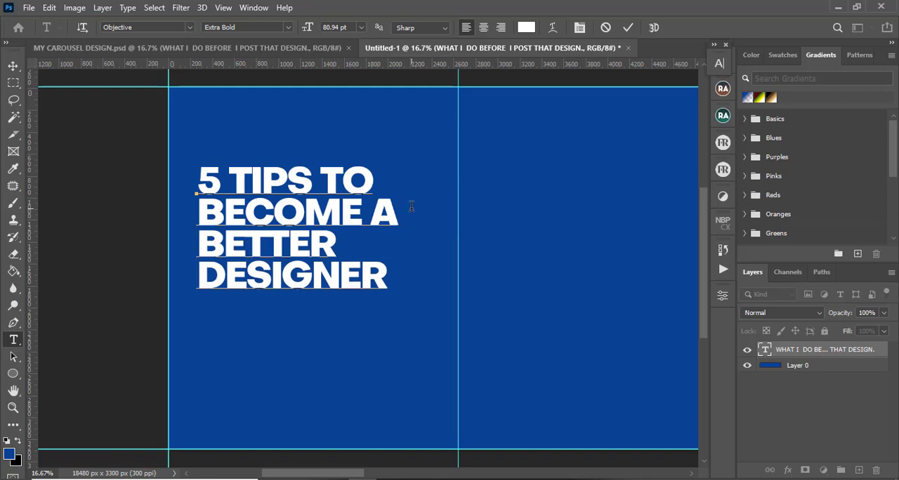
pyautogui.click(628, 28)
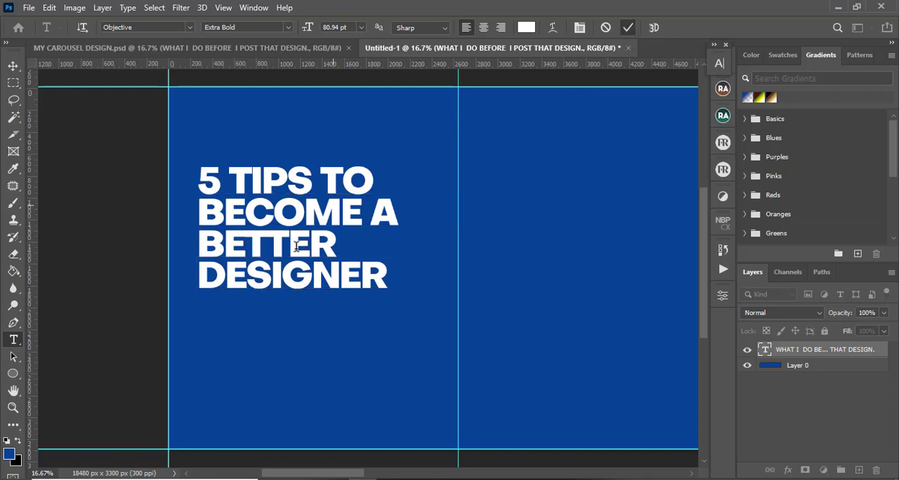
# Nudge the headline slightly down, then select all its text and set the tracking to 20
pyautogui.press('v')
pyautogui.moveTo(279, 251)
pyautogui.mouseDown()
pyautogui.moveTo(295, 235)
pyautogui.moveTo(279, 258)
pyautogui.mouseUp()
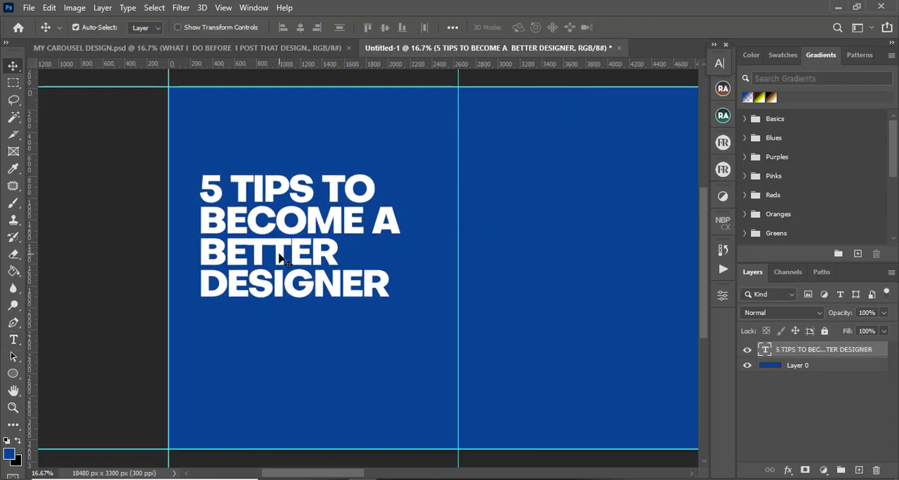
pyautogui.doubleClick(278, 258)
pyautogui.hotkey('ctrl', 'a')
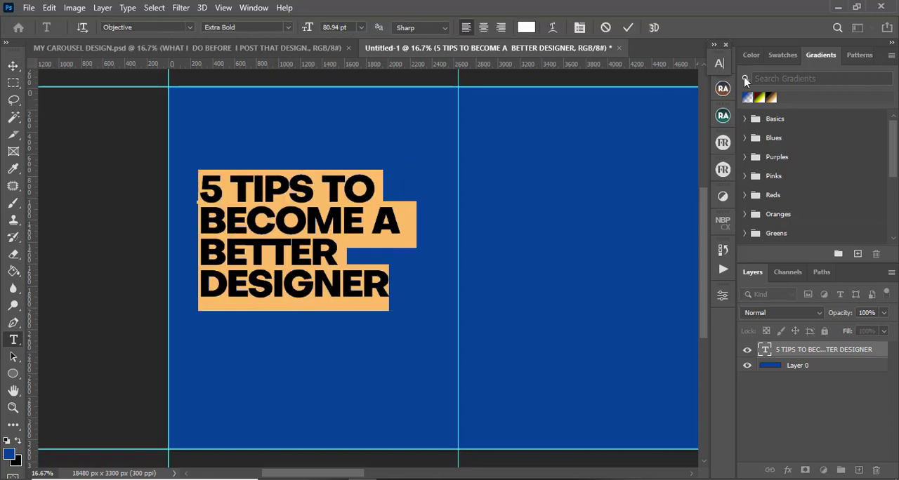
pyautogui.click(719, 63)
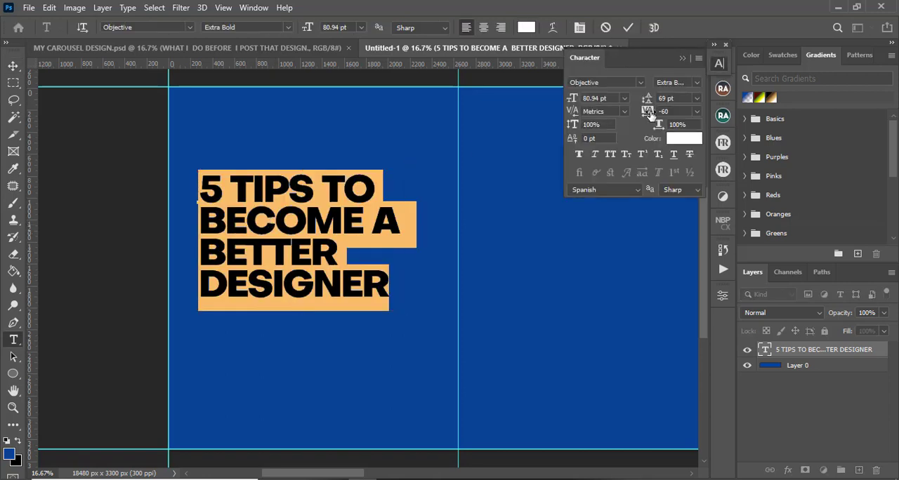
pyautogui.moveTo(650, 116); pyautogui.dragTo(655, 116)
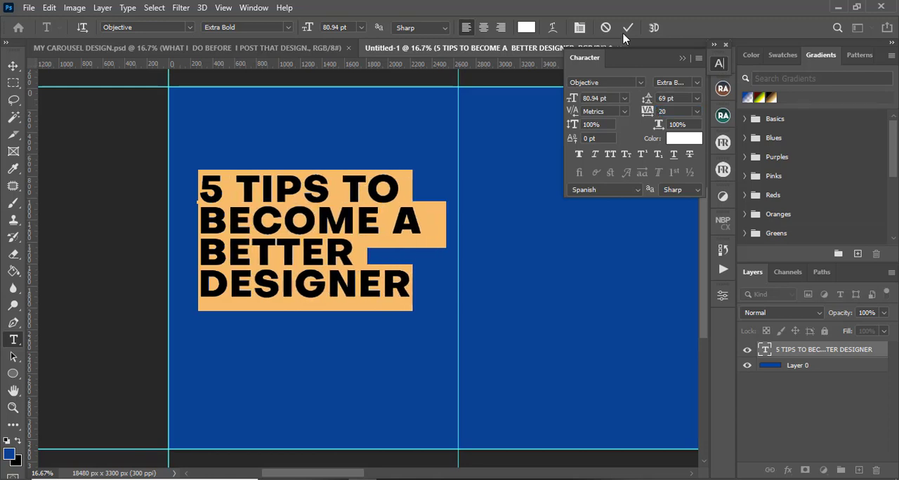
# Colour the "5" in the headline yellow-orange #ffbb02 and commit the text edit
pyautogui.click(478, 90)
pyautogui.moveTo(233, 179); pyautogui.dragTo(199, 184)
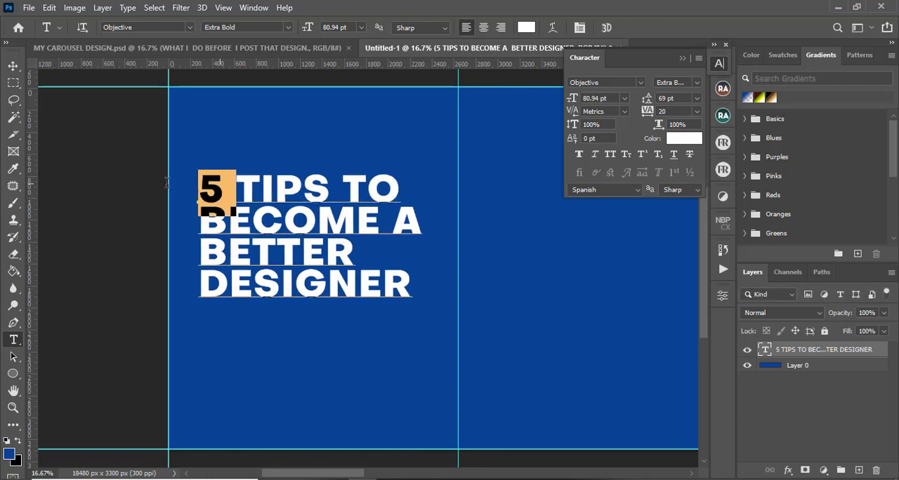
pyautogui.click(526, 27)
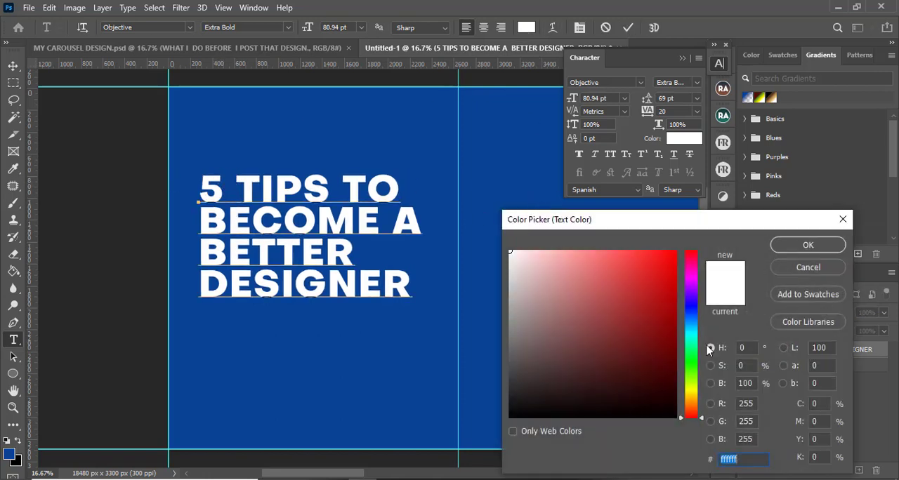
pyautogui.click(695, 391)
pyautogui.moveTo(695, 391); pyautogui.dragTo(692, 399)
pyautogui.moveTo(662, 262); pyautogui.dragTo(674, 251)
pyautogui.click(680, 394)
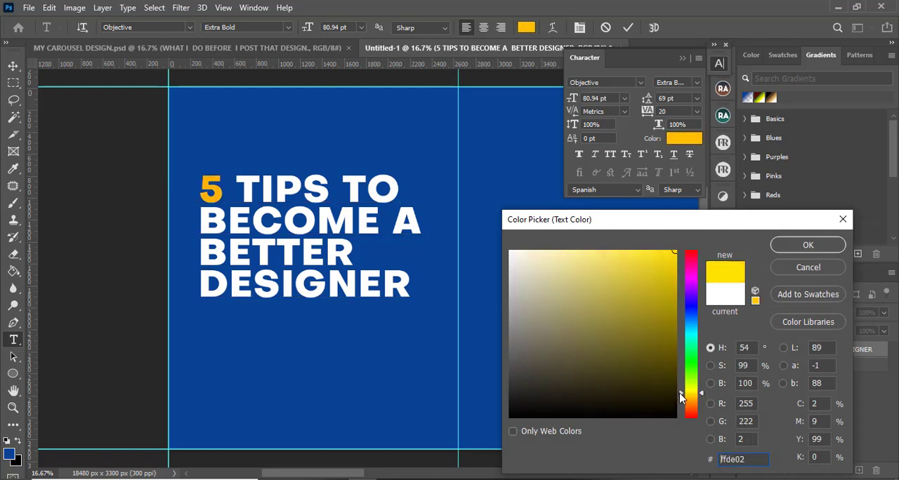
pyautogui.click(680, 398)
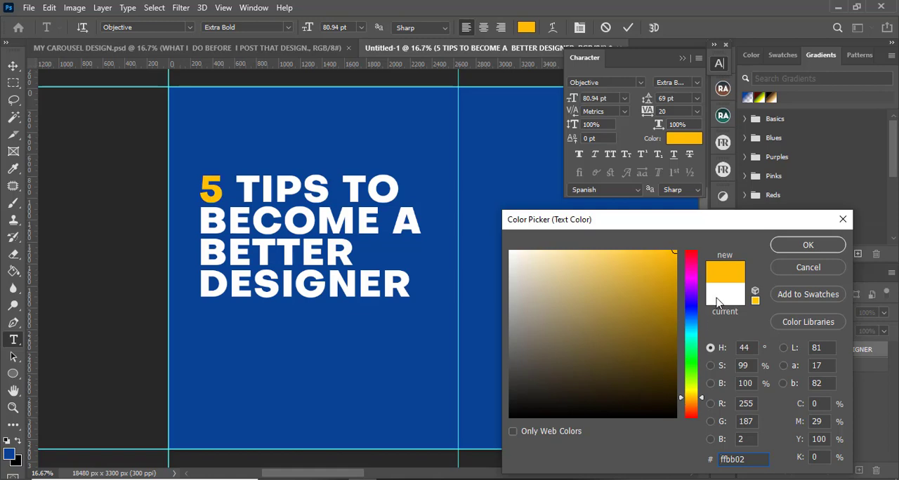
pyautogui.click(806, 245)
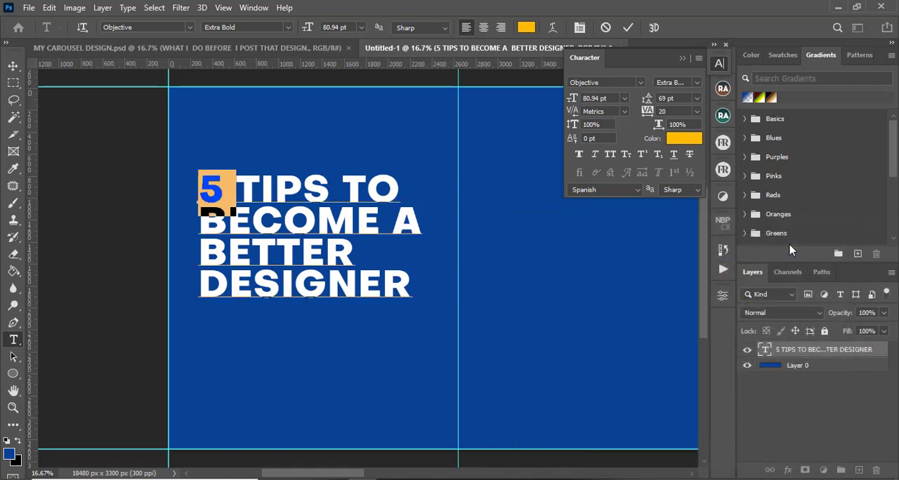
pyautogui.click(628, 27)
pyautogui.press('v')
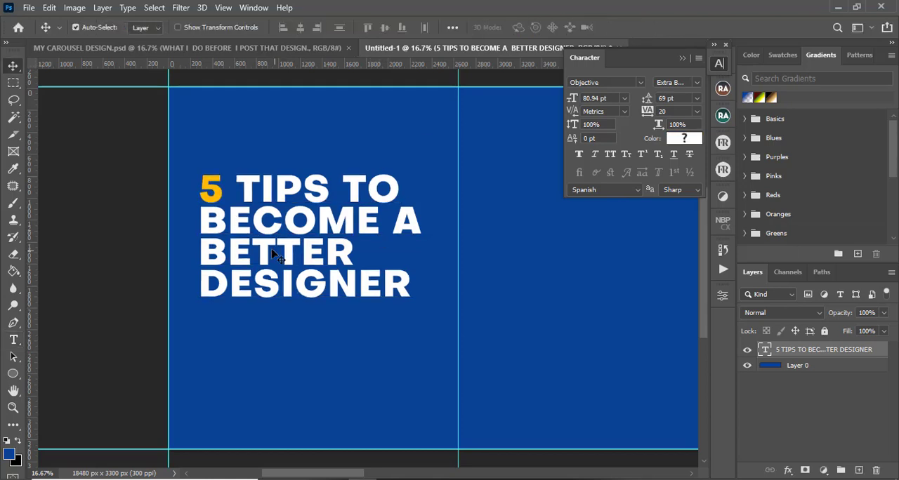
# Zoom out to the whole canvas and add a new empty layer above the background layer
pyautogui.moveTo(282, 198); pyautogui.dragTo(283, 200)
pyautogui.click(256, 48)
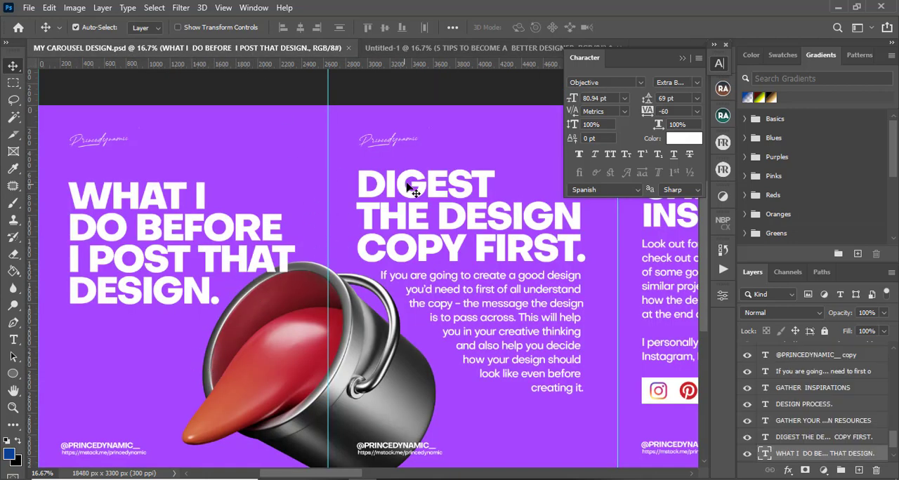
pyautogui.click(397, 49)
pyautogui.hotkey('ctrl', '-')
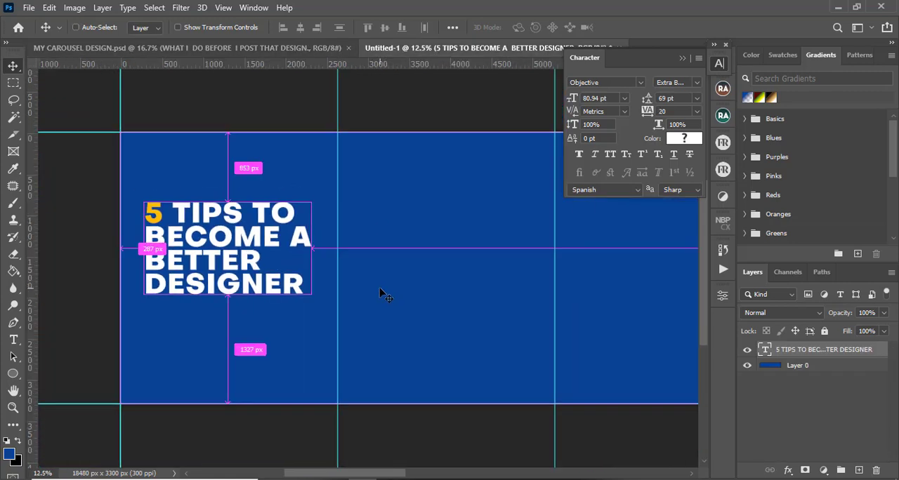
pyautogui.hotkey('ctrl', '-')
pyautogui.hotkey('ctrl', '-')
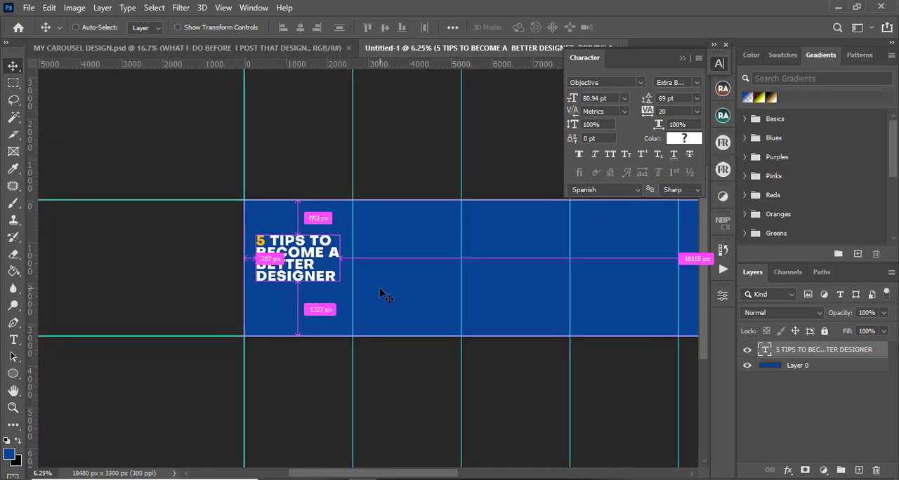
pyautogui.hotkey('ctrl', '-')
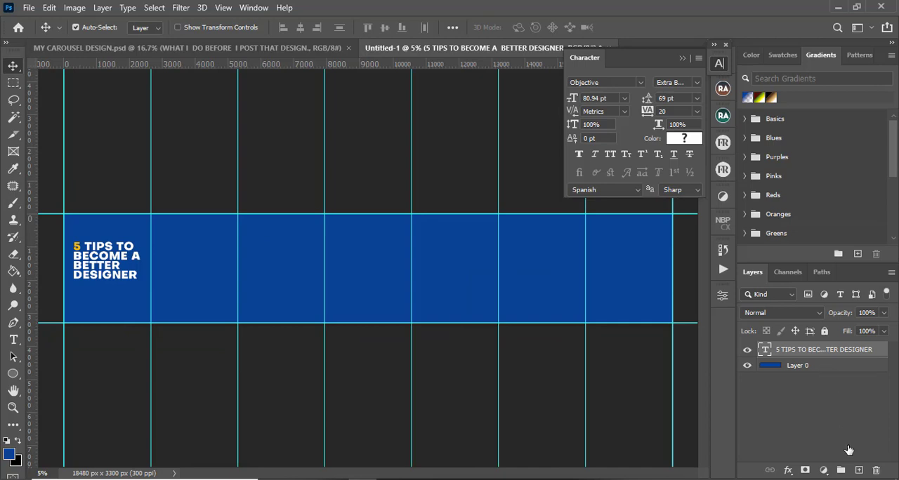
pyautogui.click(841, 367)
pyautogui.click(858, 470)
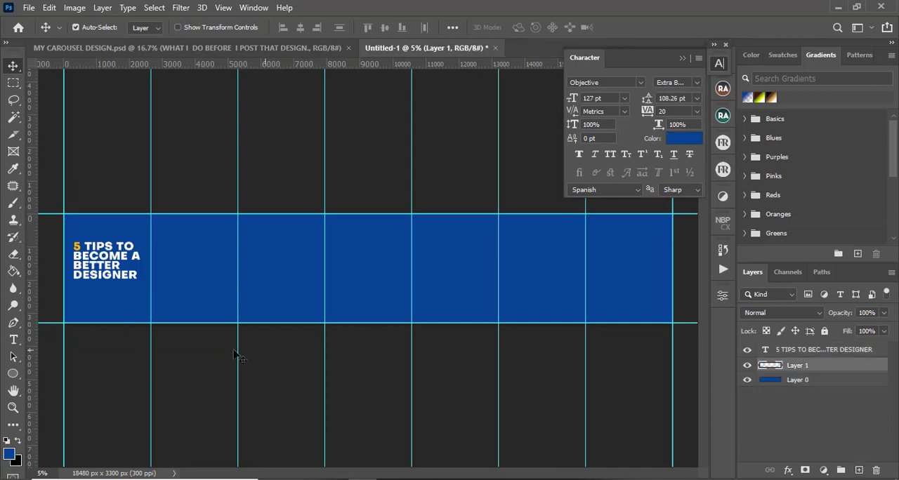
# Set the foreground colour to deep blue #070e95
pyautogui.click(9, 455)
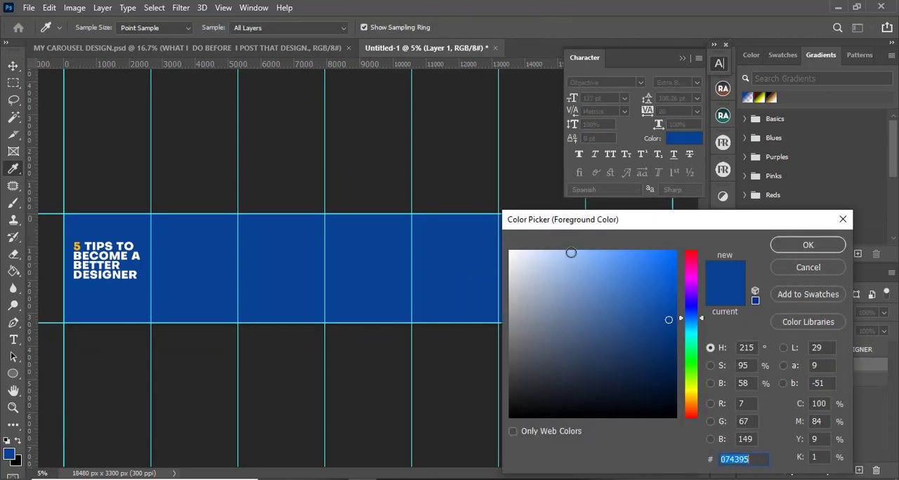
pyautogui.click(683, 319)
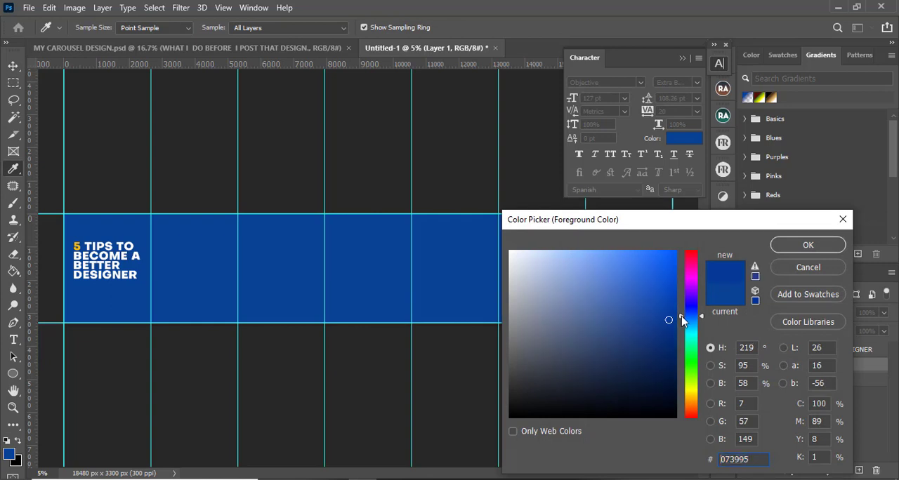
pyautogui.moveTo(682, 320); pyautogui.dragTo(685, 312)
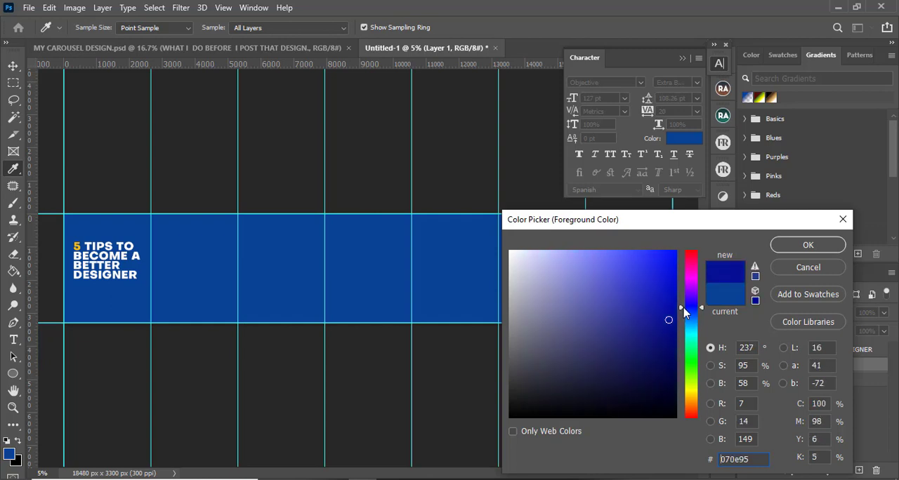
pyautogui.click(808, 245)
# Paint a soft 2500 px brush stroke across the lower part of the whole canvas on the new layer
pyautogui.press('v')
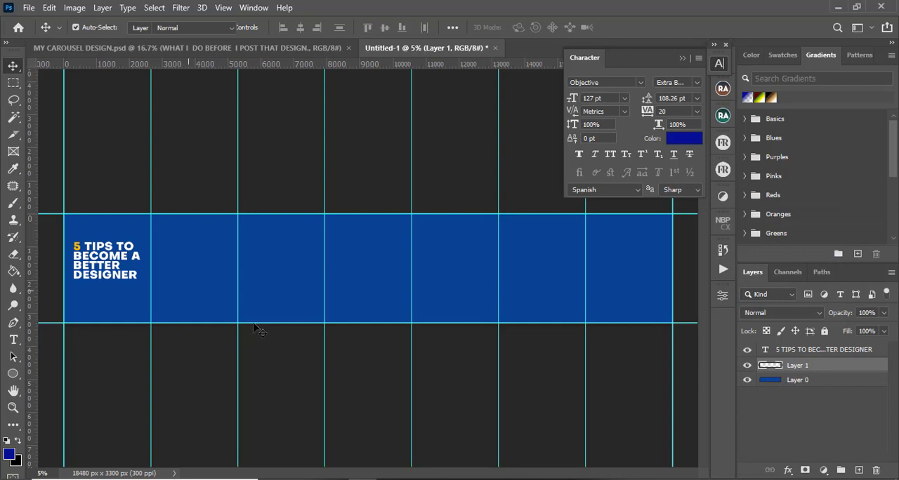
pyautogui.press('b')
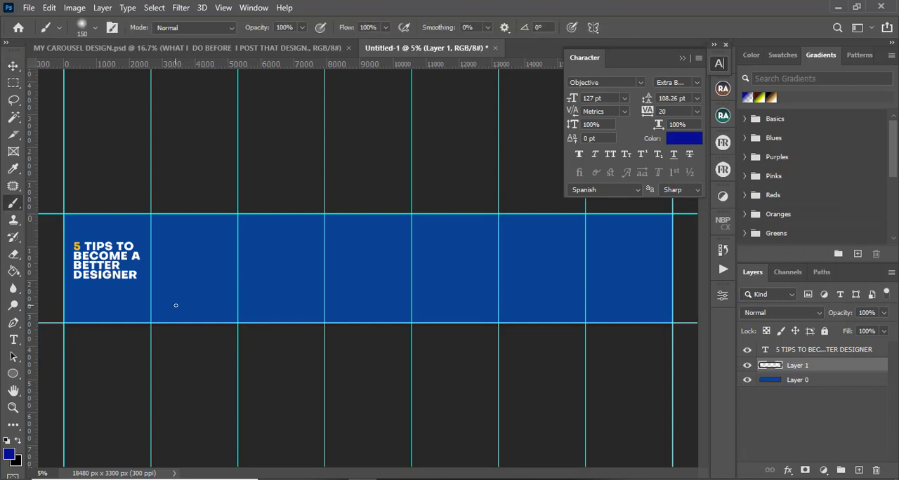
pyautogui.press(']')
pyautogui.press(']')
pyautogui.press(']')
pyautogui.press(']')
pyautogui.press(']')
pyautogui.press(']')
pyautogui.press(']')
pyautogui.press(']')
pyautogui.press(']')
pyautogui.press(']')
pyautogui.press(']')
pyautogui.press(']')
pyautogui.press(']')
pyautogui.press(']')
pyautogui.press(']')
pyautogui.moveTo(68, 309); pyautogui.dragTo(636, 303)
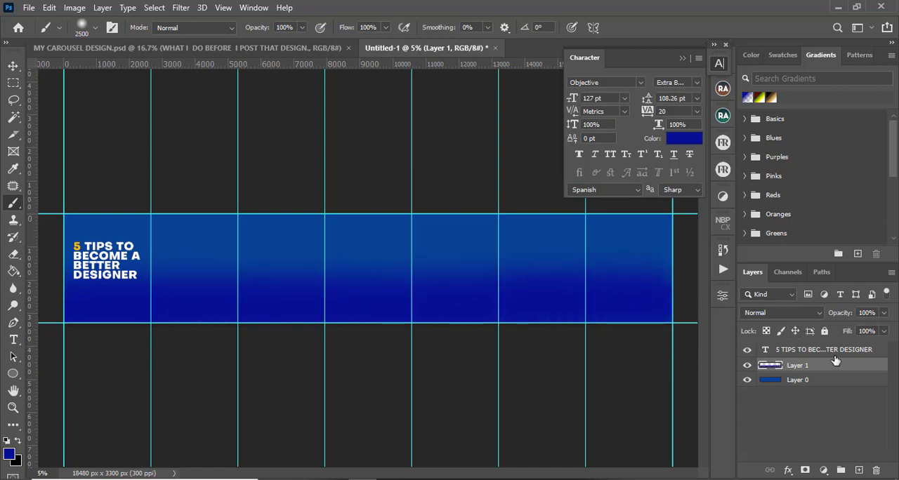
# Lower the painted layer's opacity to 37% and merge it with the background layer
pyautogui.click(884, 312)
pyautogui.moveTo(885, 331); pyautogui.dragTo(846, 331)
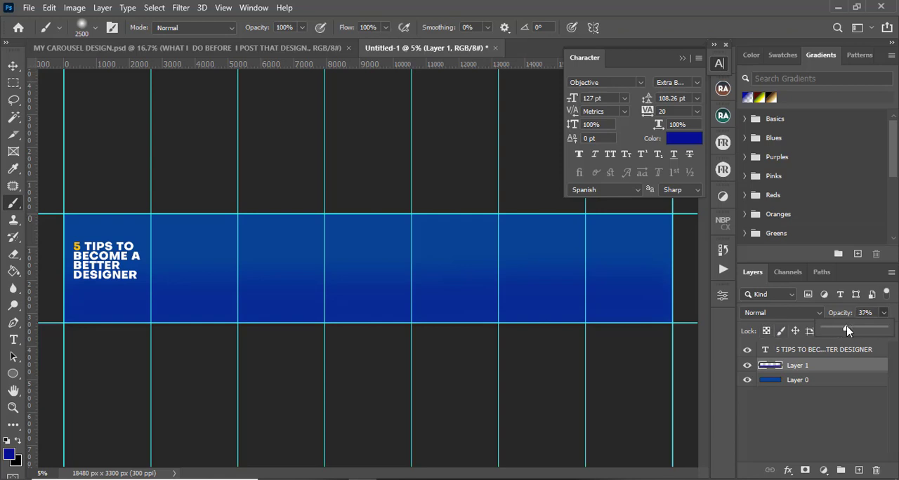
pyautogui.press('v')
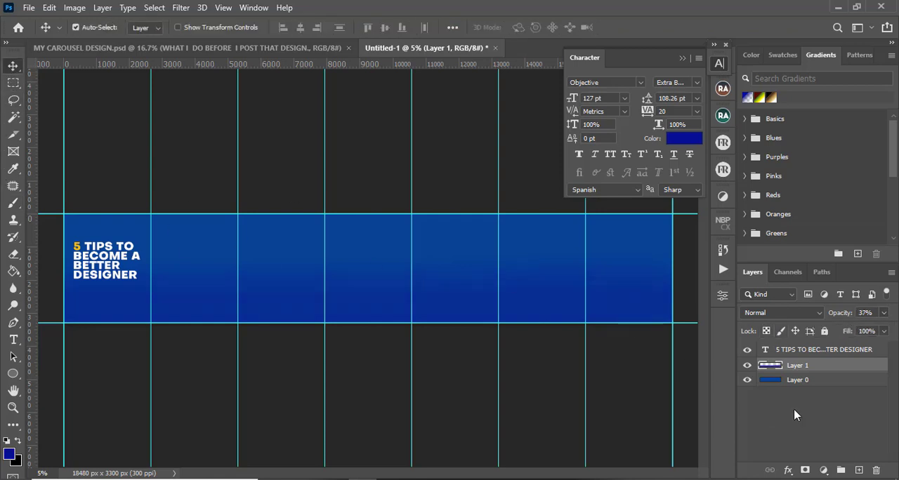
pyautogui.keyDown('ctrl'); pyautogui.click(808, 381); pyautogui.keyUp('ctrl')
pyautogui.hotkey('ctrl', 'e')
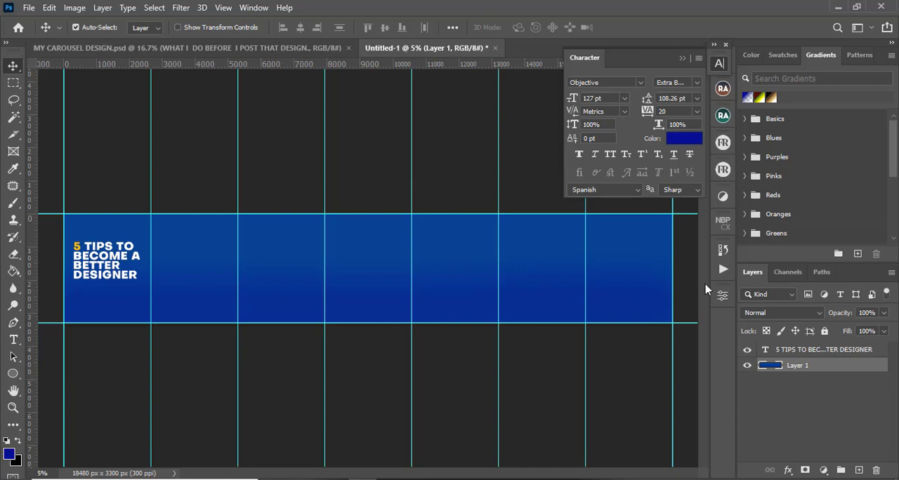
# Zoom back in on the first slide and compare it with the original carousel design
pyautogui.hotkey('ctrl', '+')
pyautogui.hotkey('ctrl', '+')
pyautogui.hotkey('ctrl', '+')
pyautogui.hotkey('ctrl', '+')
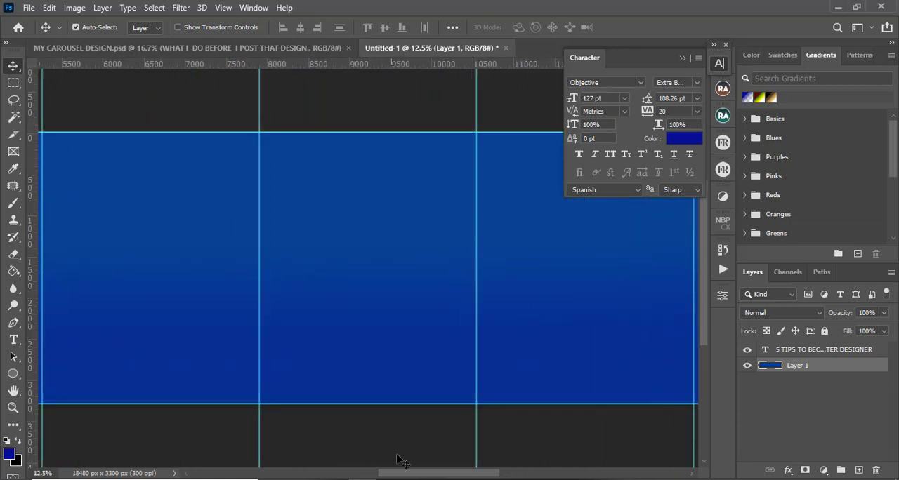
pyautogui.moveTo(422, 476); pyautogui.dragTo(330, 476)
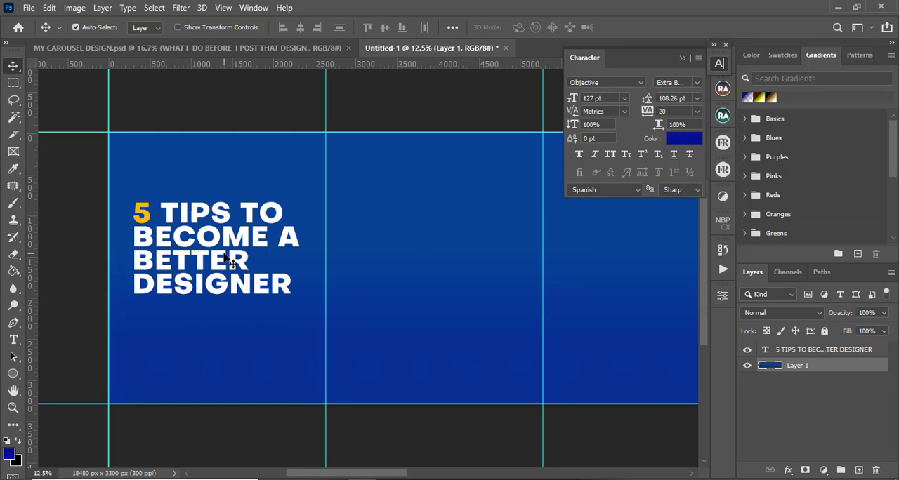
pyautogui.click(207, 46)
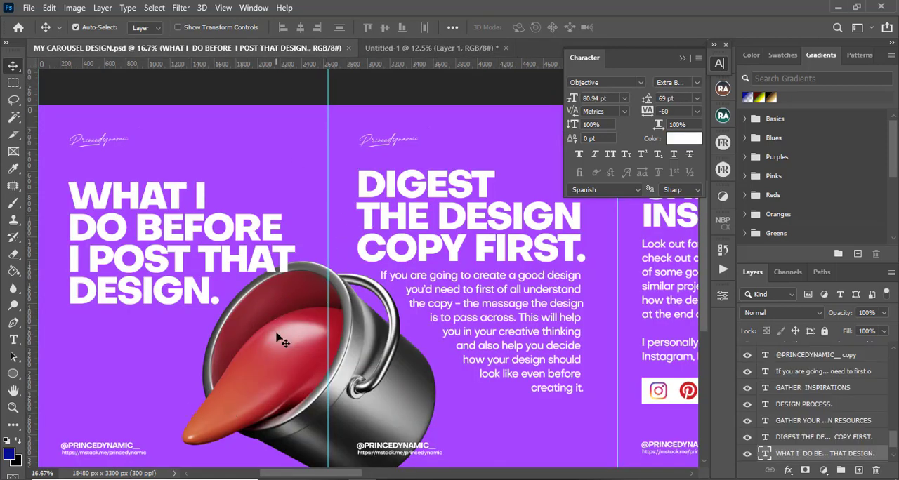
pyautogui.click(426, 47)
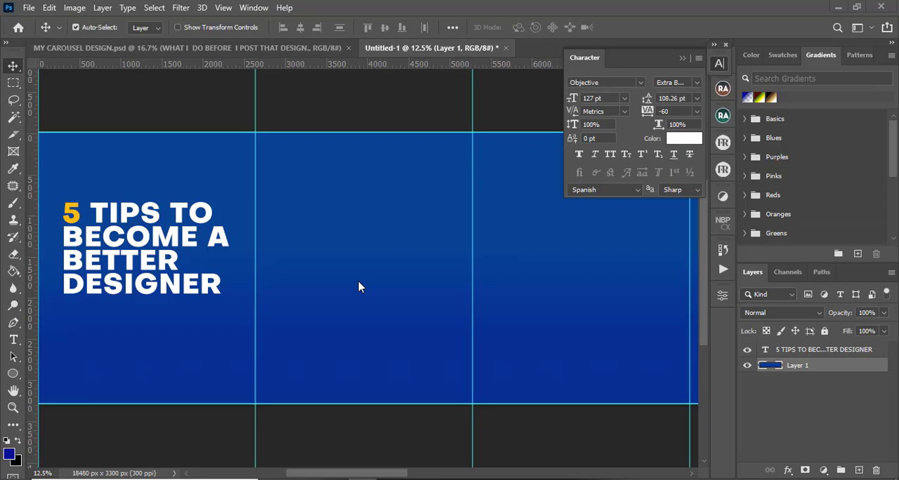
# Open the 3D icons png folder and drag the sheild-dynamic-gradient icon onto the canvas
pyautogui.press('super+e')
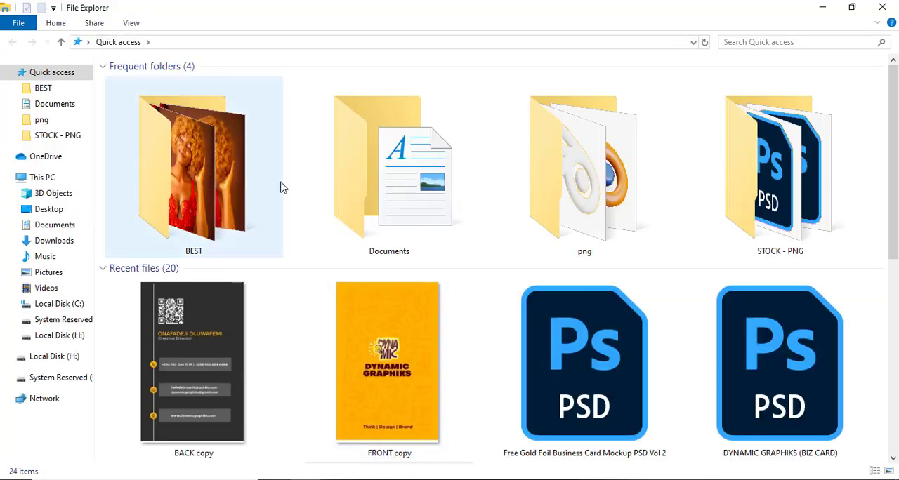
pyautogui.doubleClick(593, 213)
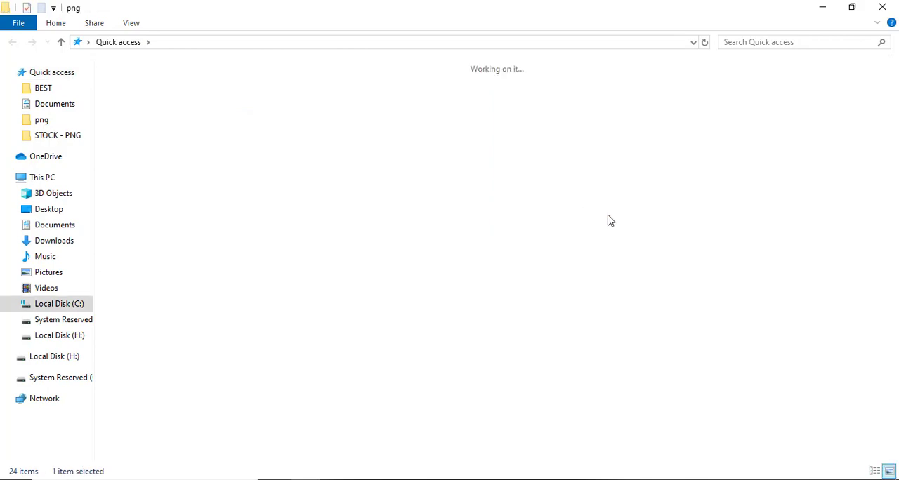
pyautogui.moveTo(894, 87); pyautogui.dragTo(894, 299)
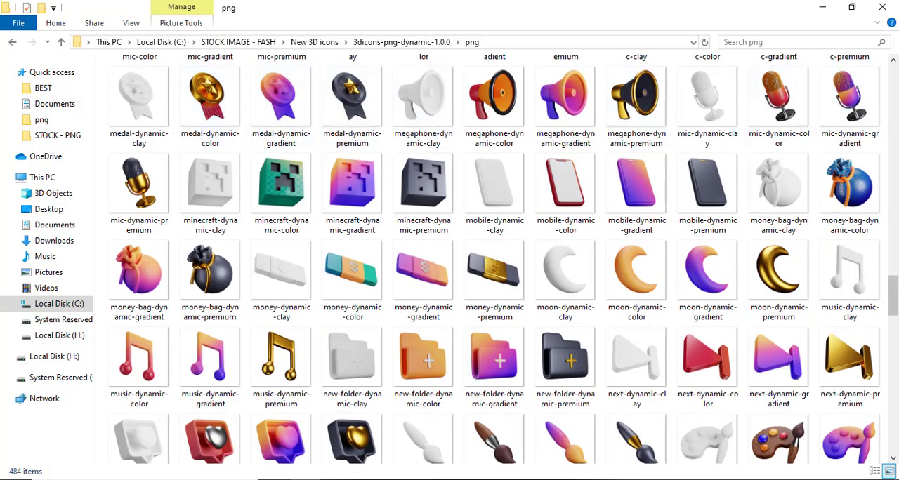
pyautogui.moveTo(895, 300); pyautogui.dragTo(895, 387)
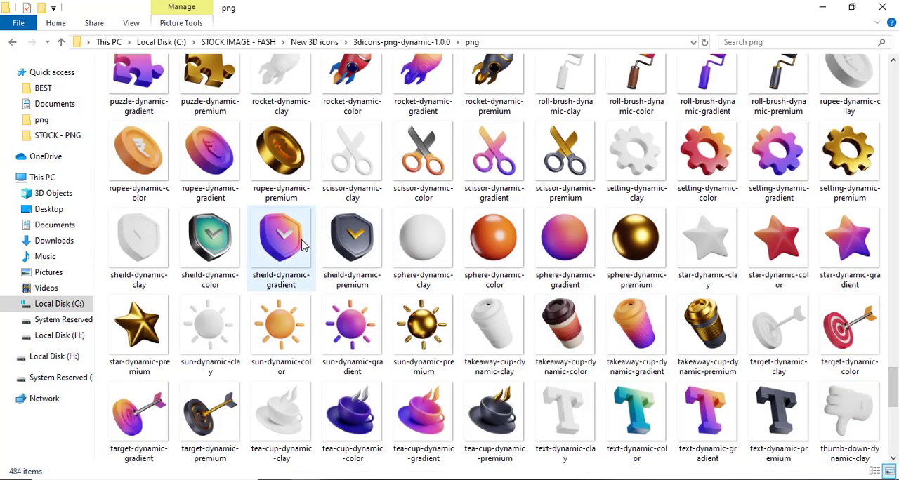
pyautogui.moveTo(288, 241); pyautogui.dragTo(296, 372)
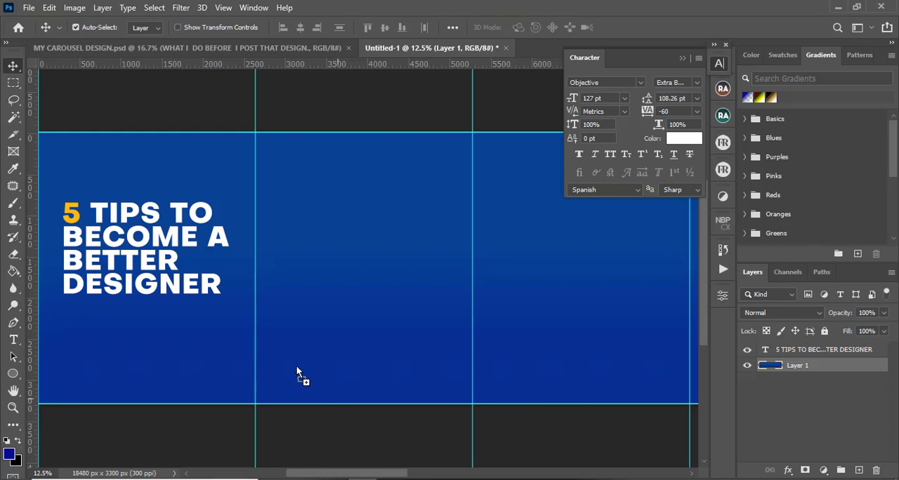
# Place the sheild-dynamic-gradient icon on the first slide, scale it to about 22%, then delete it again
pyautogui.moveTo(214, 329); pyautogui.dragTo(329, 186)
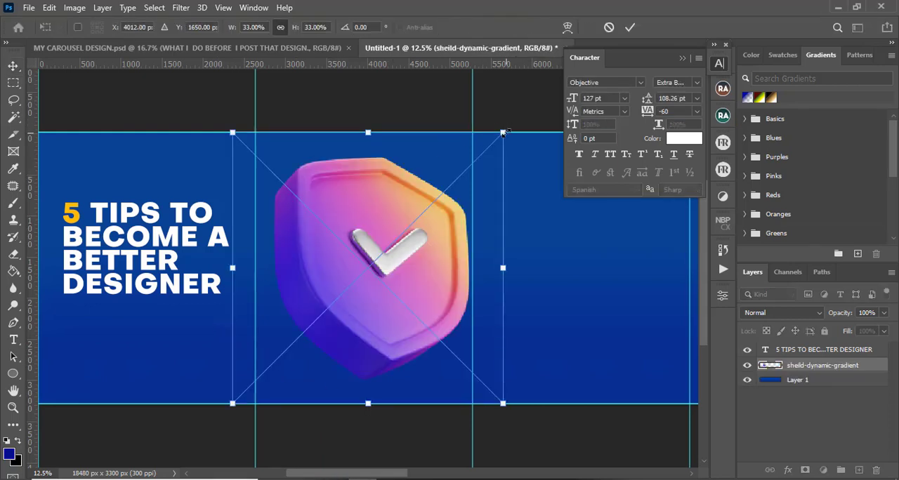
pyautogui.moveTo(503, 132); pyautogui.dragTo(410, 225)
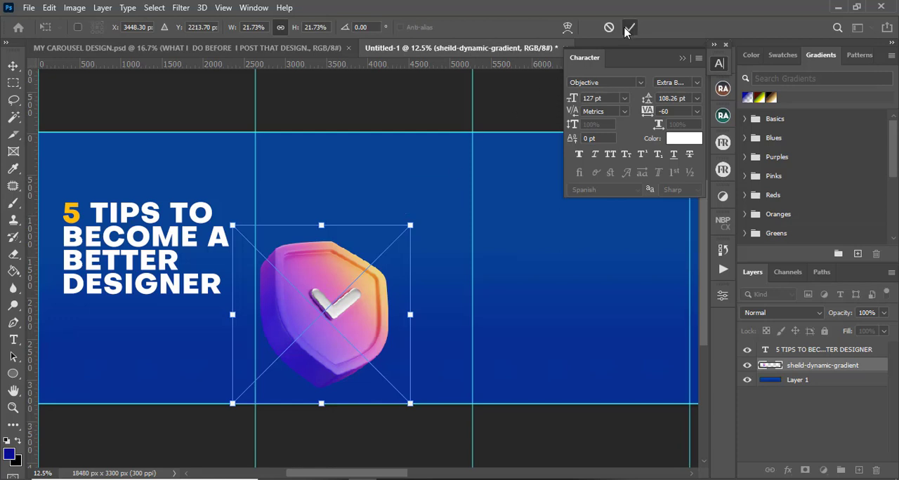
pyautogui.click(629, 28)
pyautogui.press('Delete')
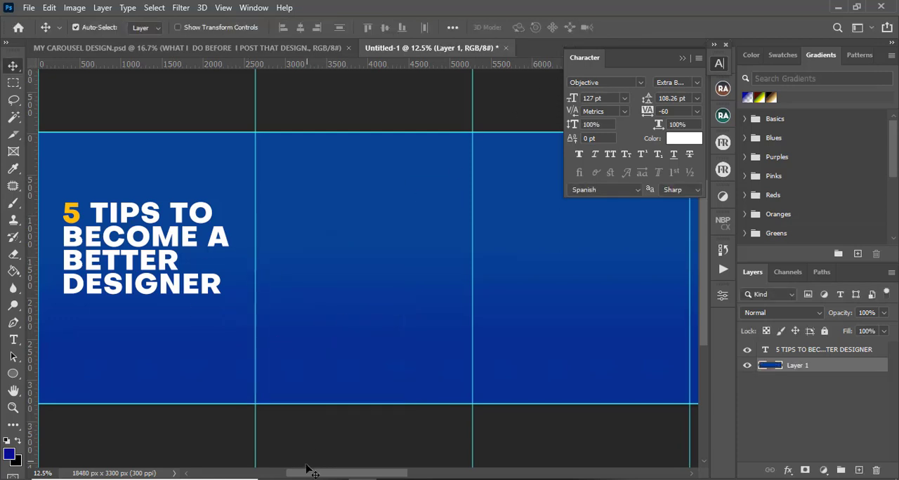
# Drag the medal-dynamic-premium icon onto the first slide, scale it to about 24% and move it beside the headline
pyautogui.hotkey('alt', 'Tab')
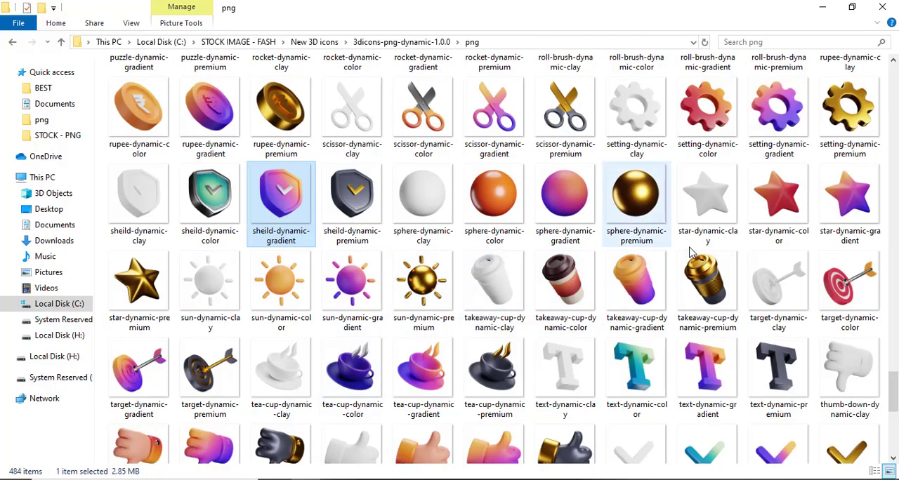
pyautogui.moveTo(895, 394); pyautogui.dragTo(894, 272)
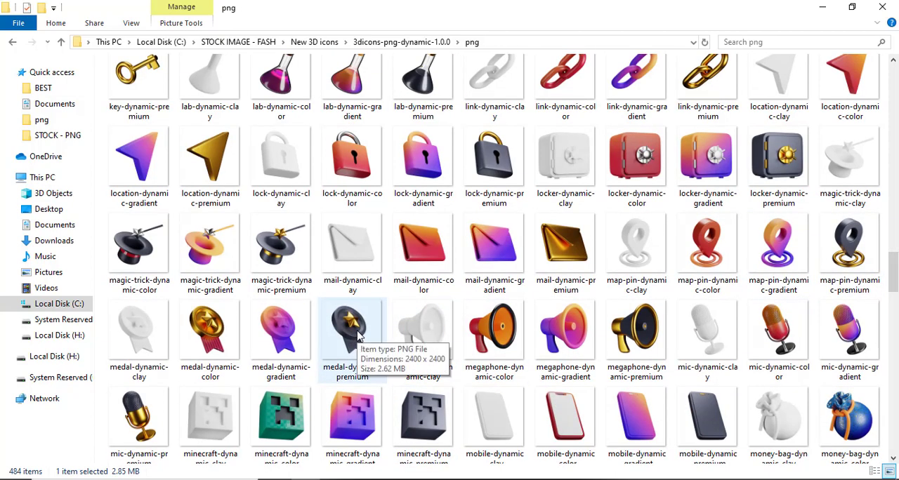
pyautogui.moveTo(363, 333); pyautogui.dragTo(368, 281)
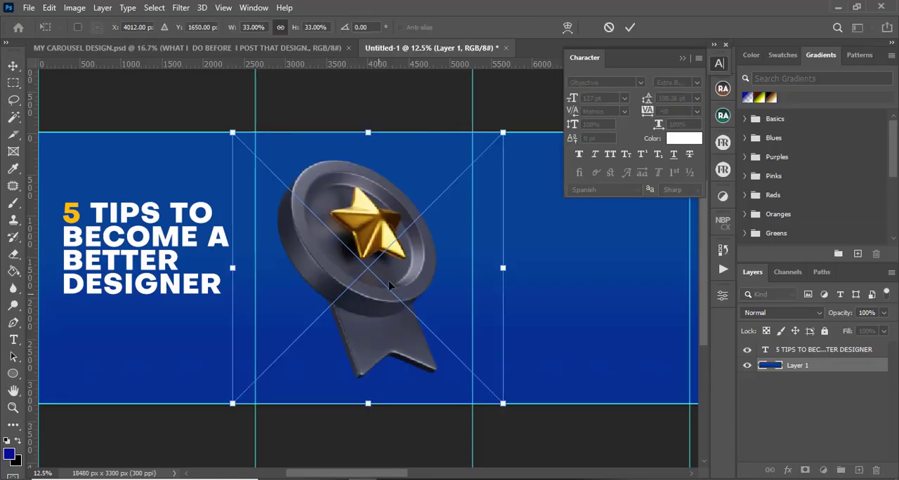
pyautogui.moveTo(501, 132); pyautogui.dragTo(431, 205)
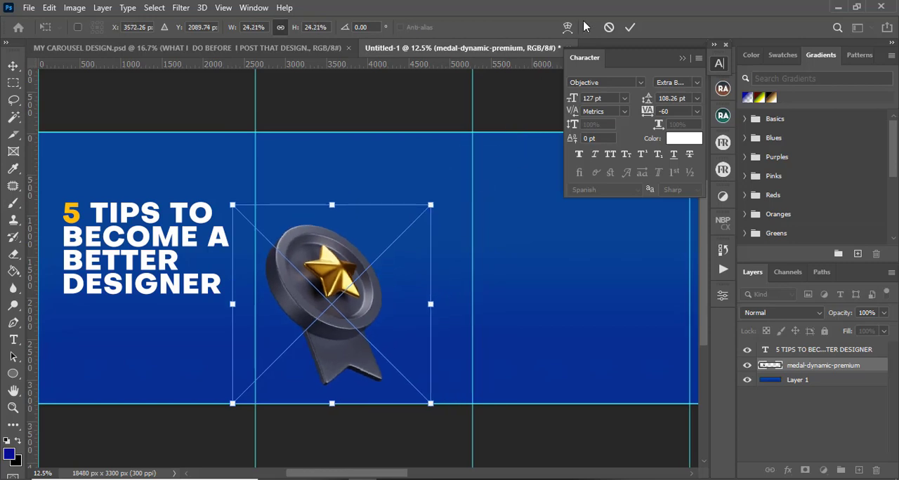
pyautogui.click(630, 27)
pyautogui.moveTo(344, 294); pyautogui.dragTo(249, 296)
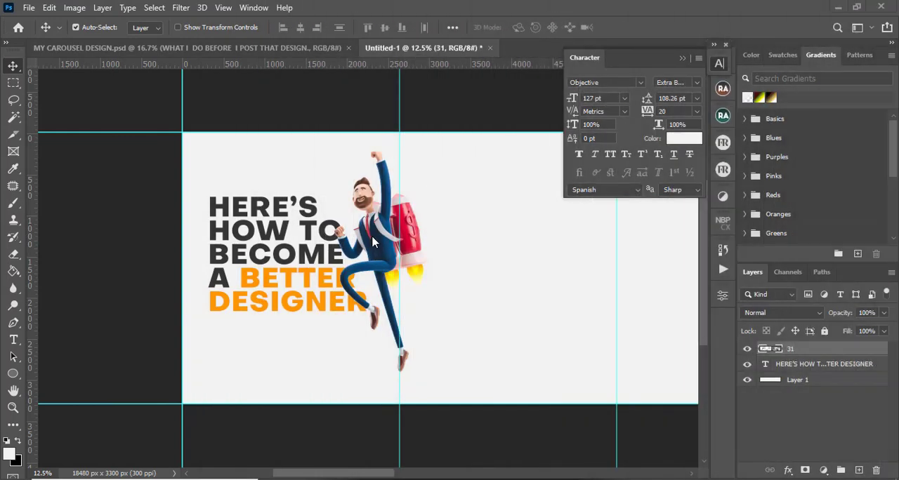
# Scale the HERE'S HOW TO BECOME A BETTER DESIGNER headline down to about 82%
pyautogui.click(263, 213)
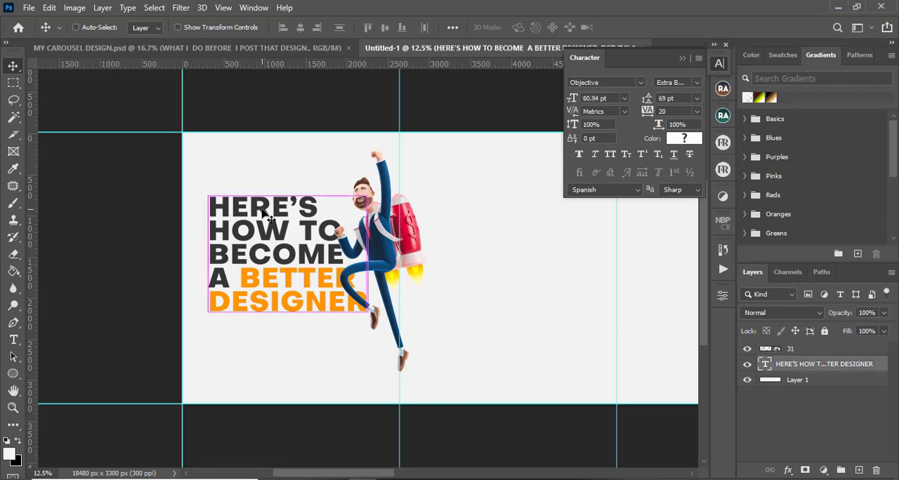
pyautogui.hotkey('ctrl', 't')
pyautogui.moveTo(364, 320); pyautogui.dragTo(338, 302)
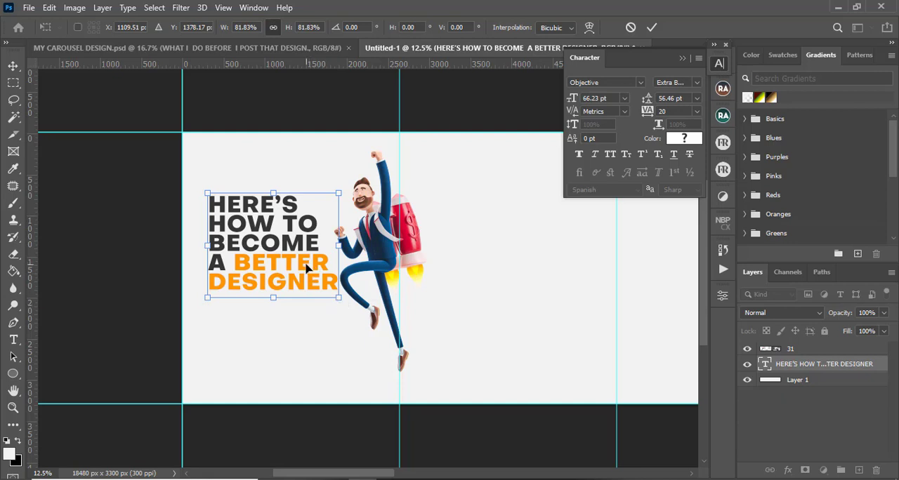
pyautogui.moveTo(306, 268); pyautogui.dragTo(304, 268)
pyautogui.press('Return')
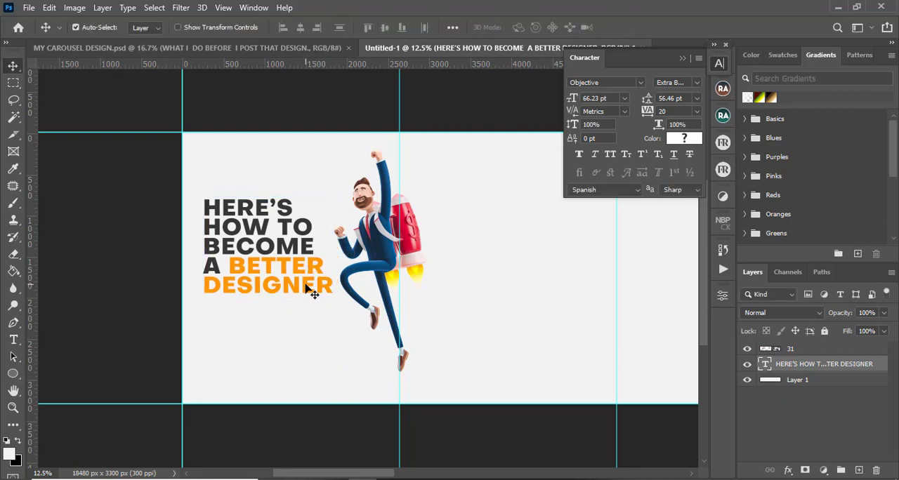
# Nudge the headline slightly right and enlarge it to about 104%
pyautogui.hotkey('shift', 'Right')
pyautogui.hotkey('shift', 'Right')
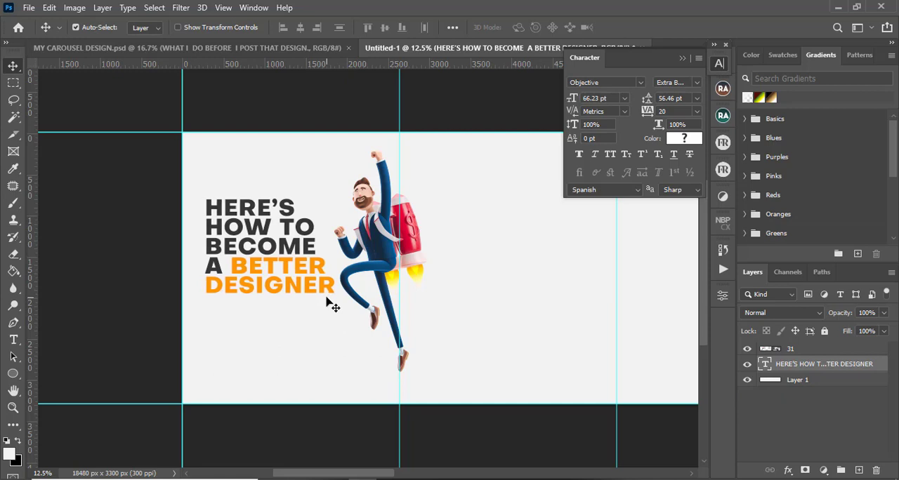
pyautogui.hotkey('ctrl', 't')
pyautogui.moveTo(336, 302); pyautogui.dragTo(341, 308)
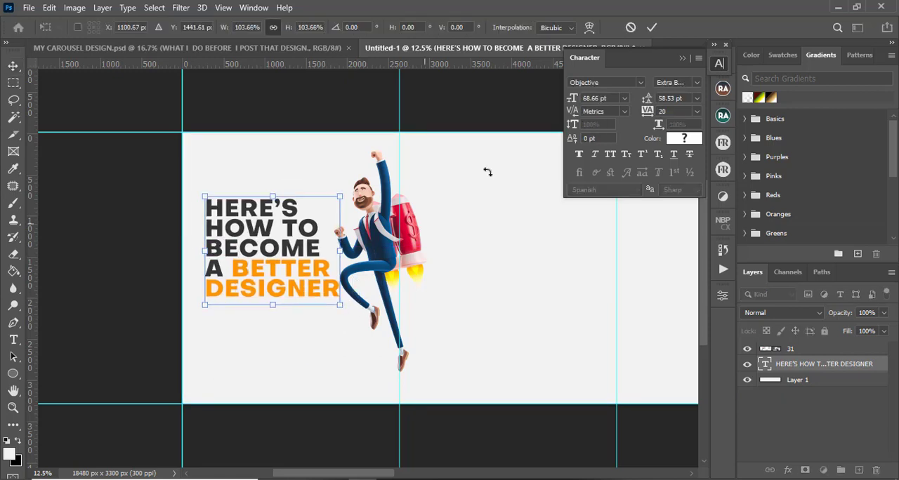
pyautogui.click(652, 28)
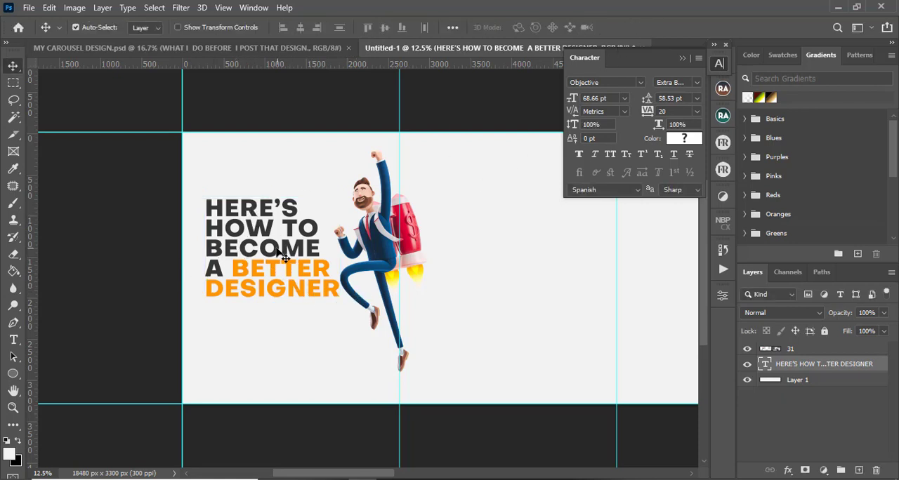
# Set the foreground colour to e5e5e5 and fill the background layer with it
pyautogui.click(812, 383)
pyautogui.click(14, 455)
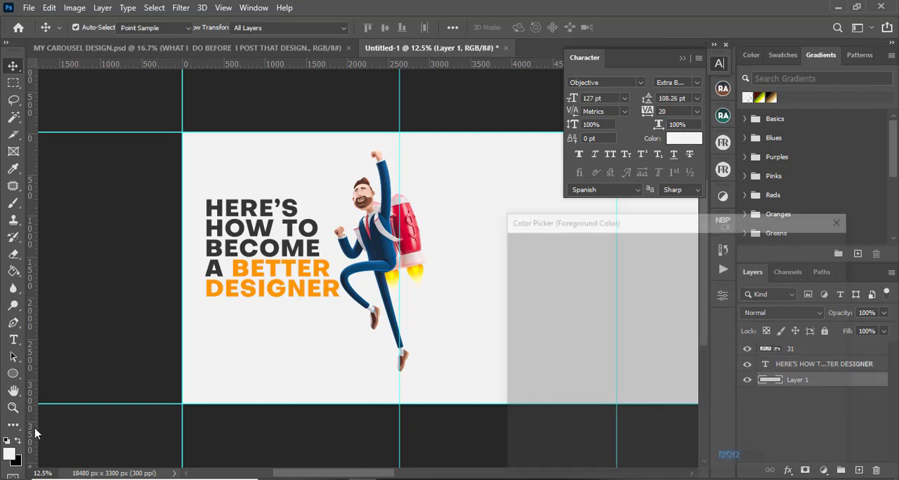
pyautogui.click(511, 259)
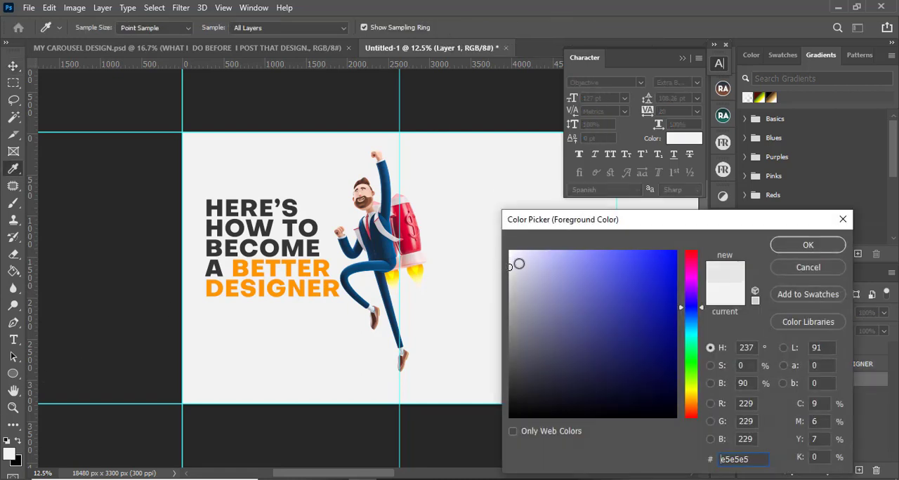
pyautogui.click(828, 245)
pyautogui.press('g')
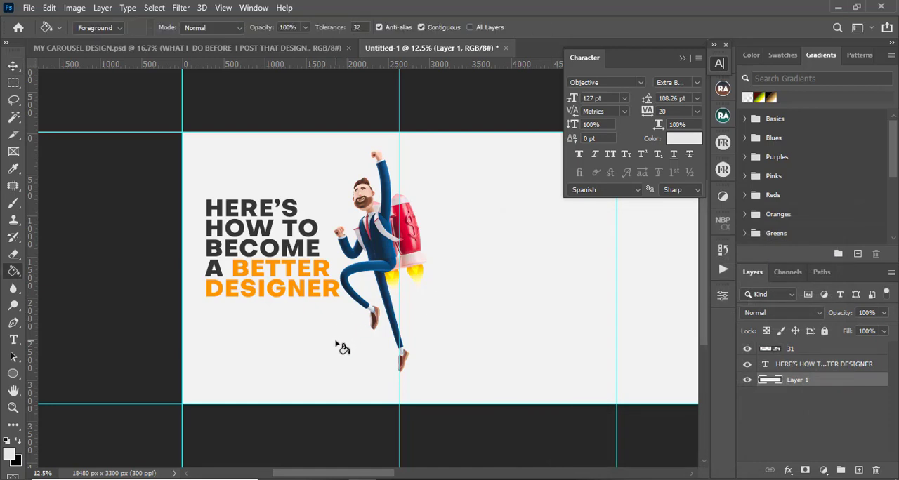
pyautogui.click(340, 347)
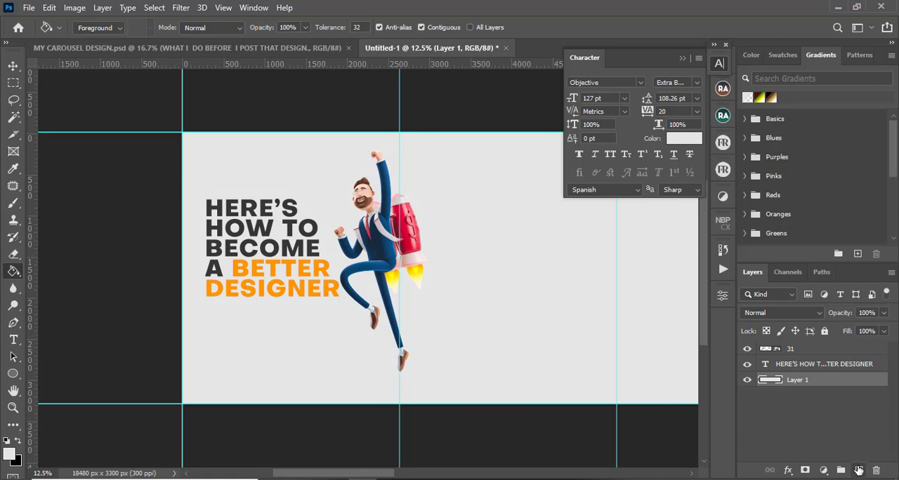
# Add a new layer and fill it with the same light grey across the canvas
pyautogui.click(858, 470)
pyautogui.click(360, 263)
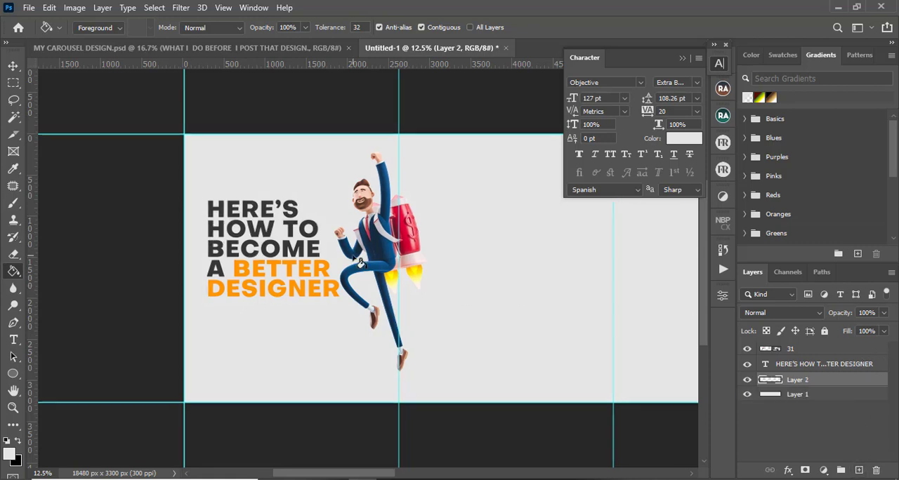
pyautogui.scroll(-4, 361, 263)
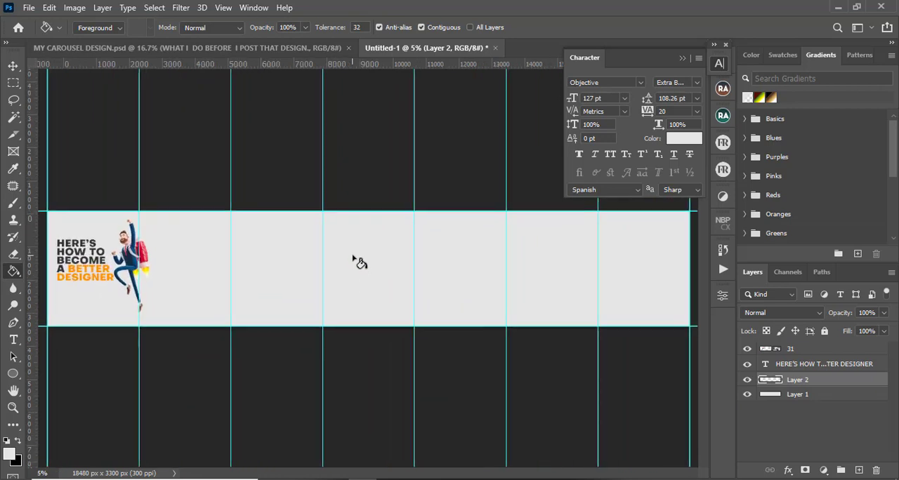
pyautogui.scroll(4, 360, 263)
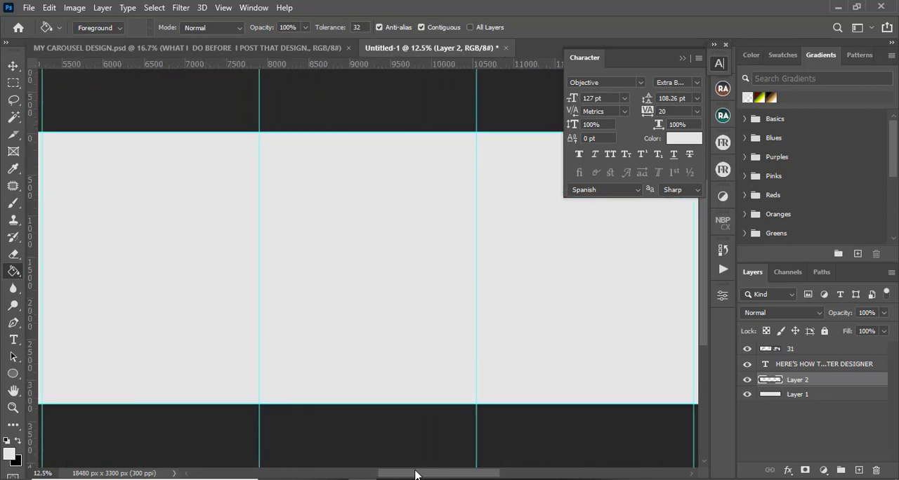
pyautogui.moveTo(415, 475); pyautogui.dragTo(314, 476)
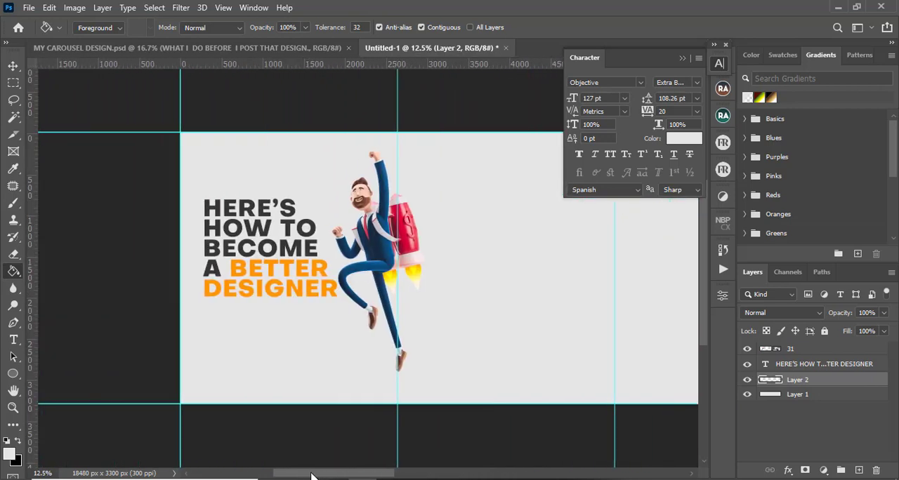
pyautogui.press('t')
pyautogui.click(245, 207)
pyautogui.hotkey('ctrl', 'a')
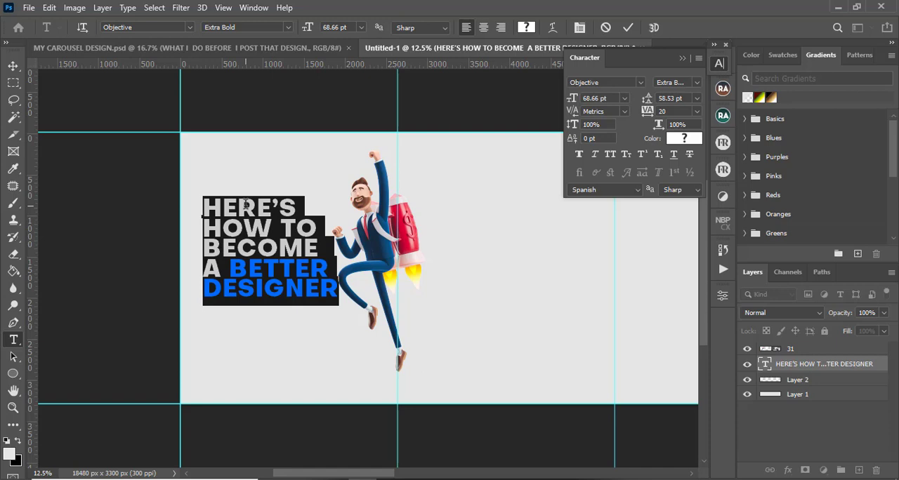
pyautogui.click(629, 26)
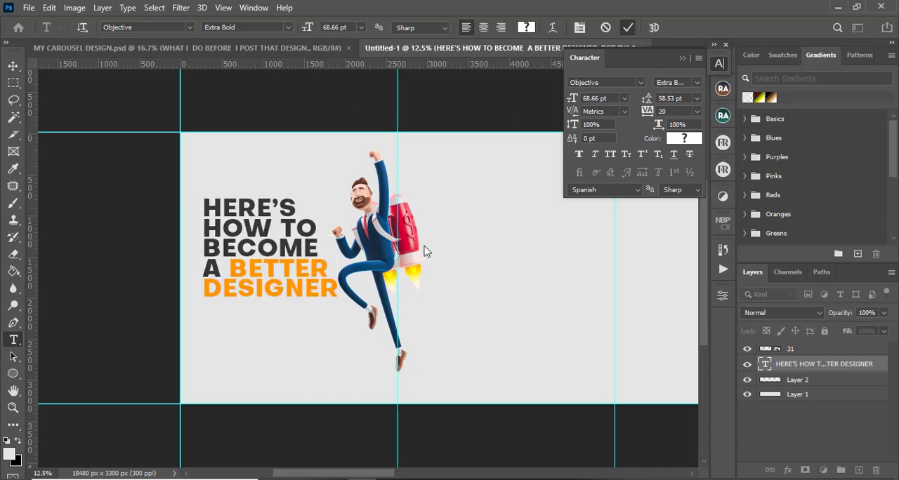
pyautogui.press('v')
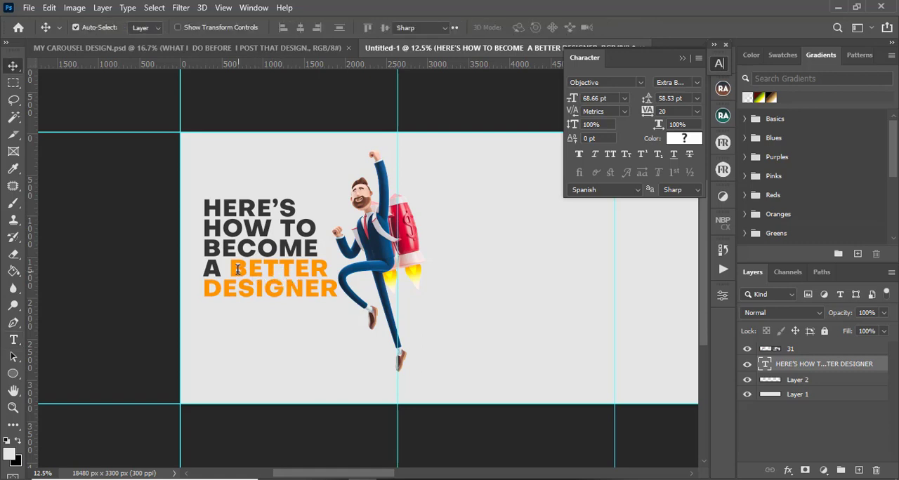
# Recolour the words BETTER DESIGNER to red cb0032 sampled from the rocket
pyautogui.press('t')
pyautogui.moveTo(231, 269); pyautogui.dragTo(335, 284)
pyautogui.click(526, 27)
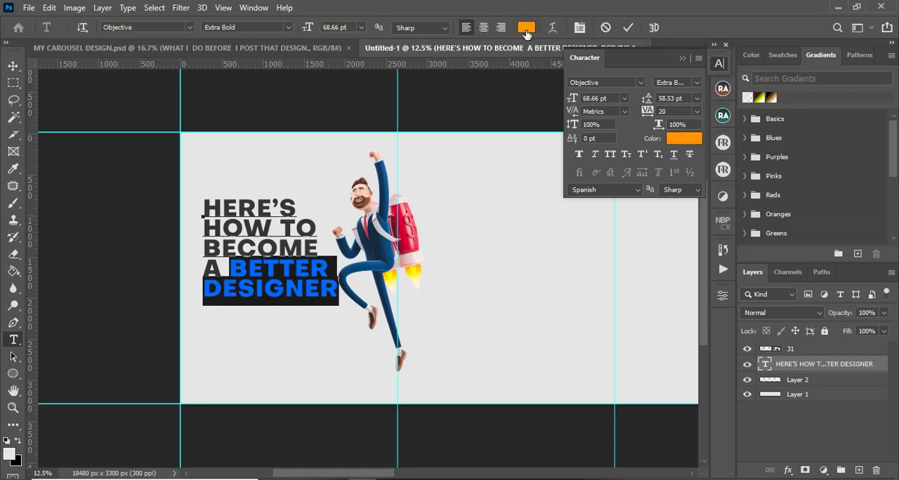
pyautogui.click(402, 208)
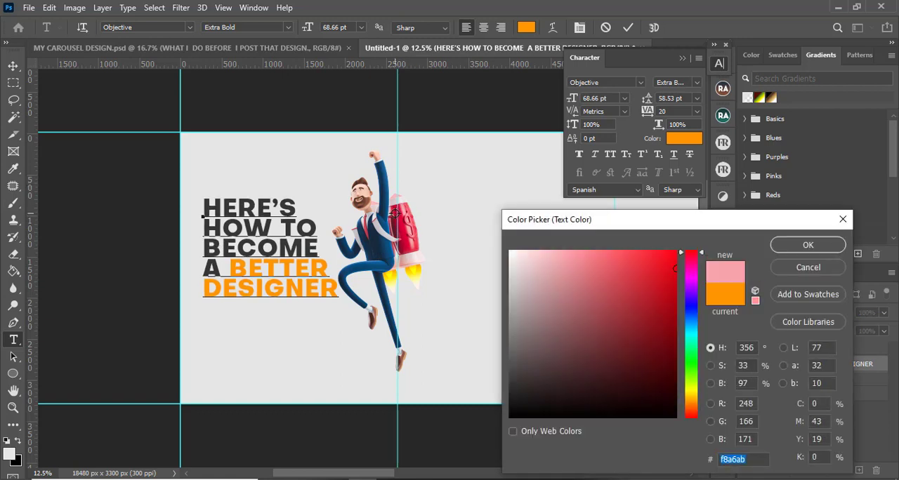
pyautogui.click(396, 213)
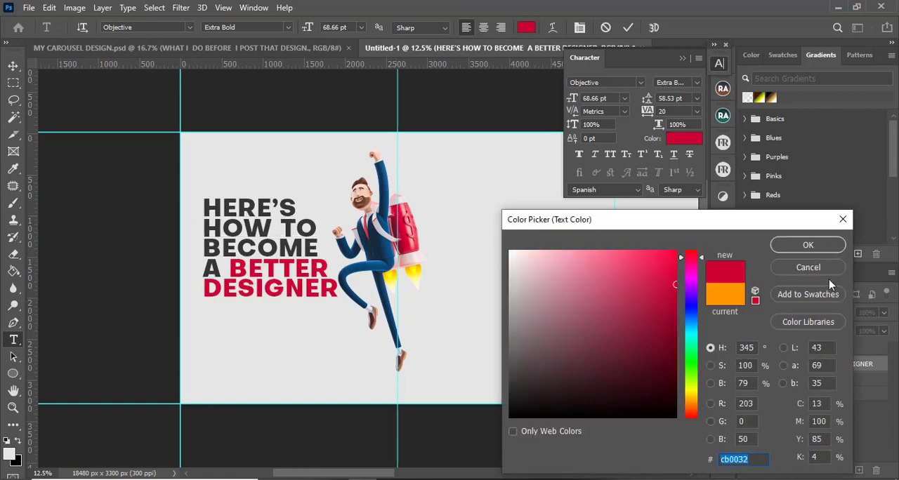
pyautogui.click(806, 247)
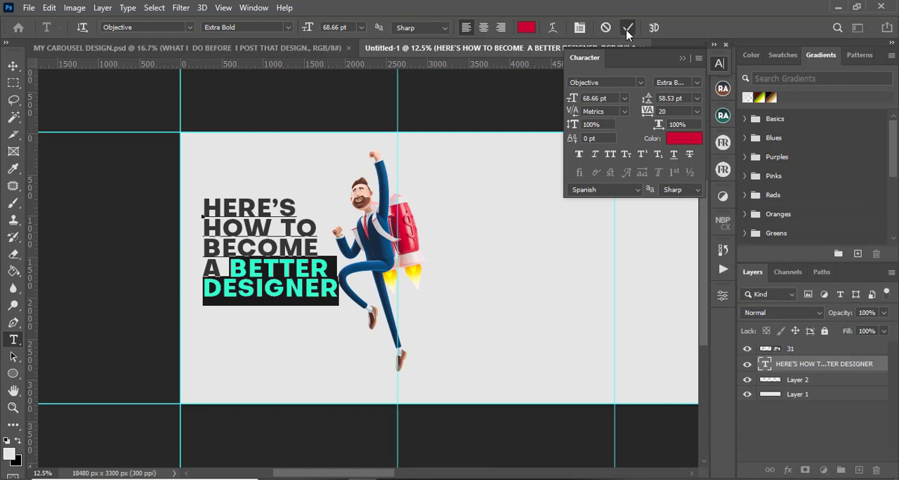
pyautogui.click(628, 27)
pyautogui.press('v')
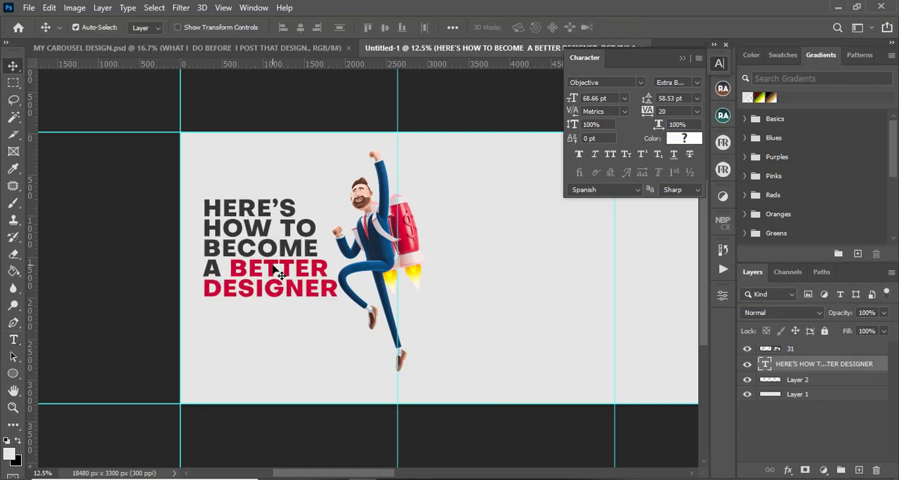
# Reposition the headline slightly to the right on the slide
pyautogui.moveTo(275, 272); pyautogui.dragTo(271, 270)
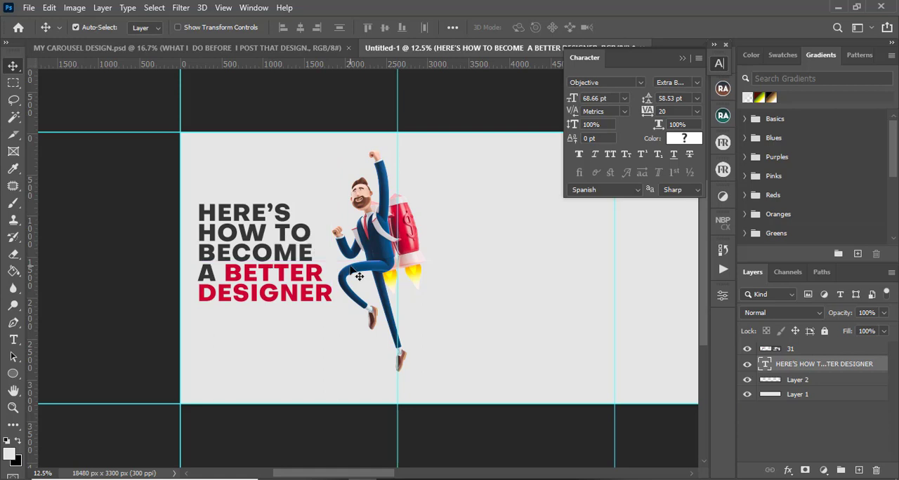
pyautogui.hotkey('shift', 'Right')
pyautogui.hotkey('shift', 'Right')
pyautogui.hotkey('shift', 'Right')
pyautogui.hotkey('shift', 'Right')
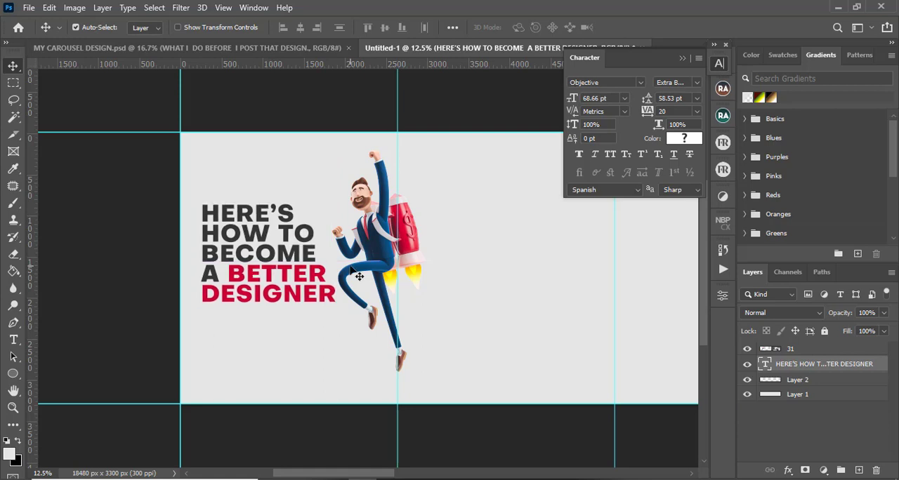
pyautogui.hotkey('shift', 'Right')
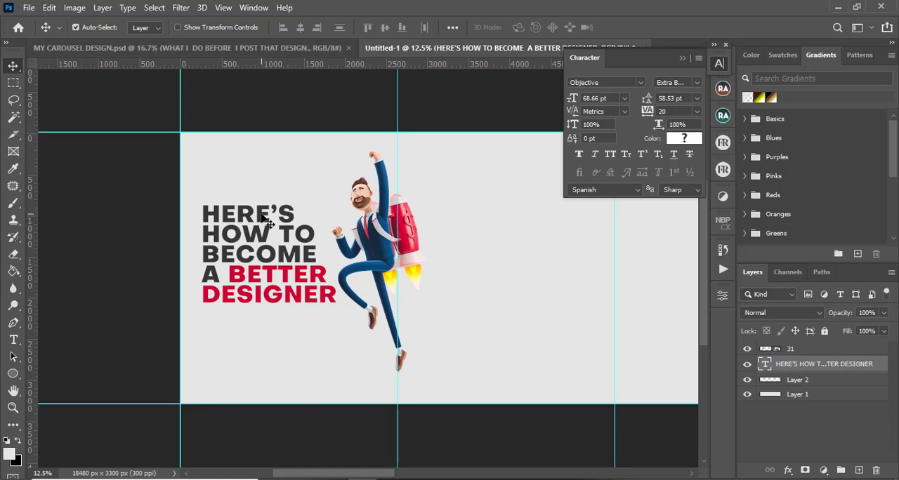
# Copy the PRINCEDYNAMIC SIGNATURE layer from the original design into the top-left corner of the carousel
pyautogui.click(303, 50)
pyautogui.moveTo(100, 144)
pyautogui.mouseDown()
pyautogui.moveTo(368, 48)
pyautogui.moveTo(275, 102)
pyautogui.mouseUp()
pyautogui.moveTo(87, 178); pyautogui.dragTo(87, 178)
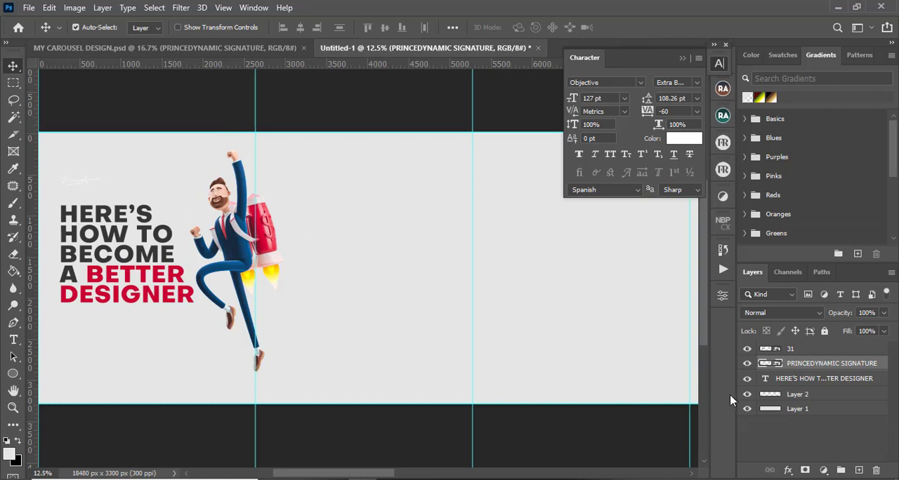
# Apply a black 000000 Color Overlay effect to the signature layer
pyautogui.click(787, 470)
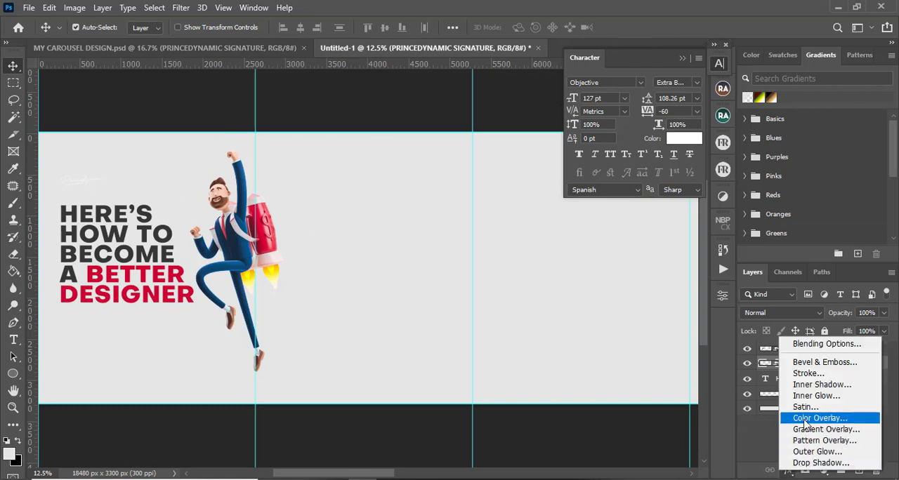
pyautogui.click(806, 424)
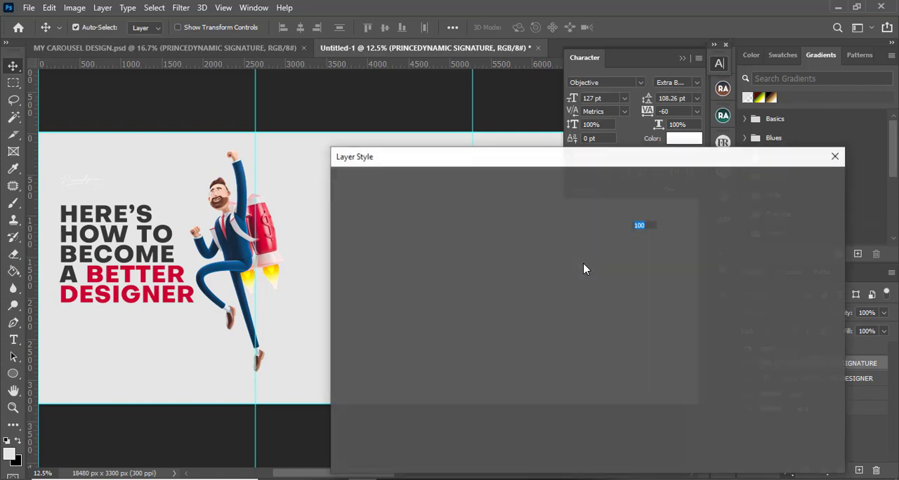
pyautogui.click(649, 209)
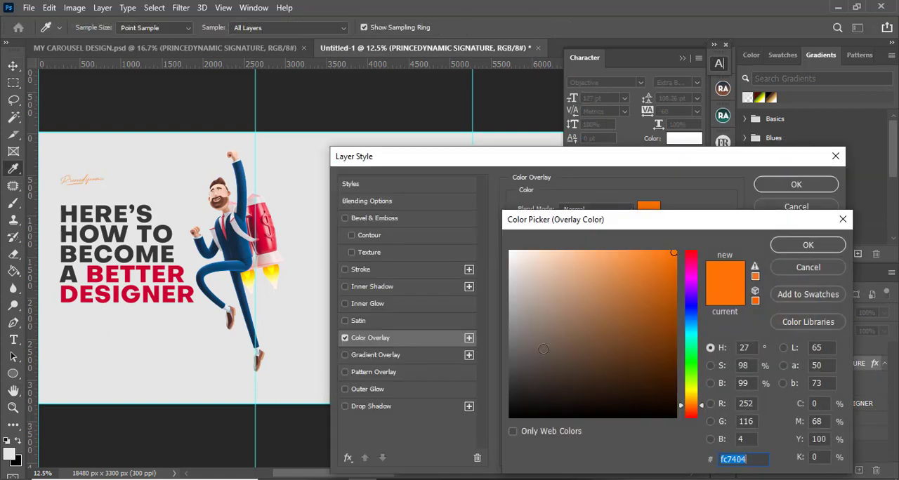
pyautogui.click(512, 416)
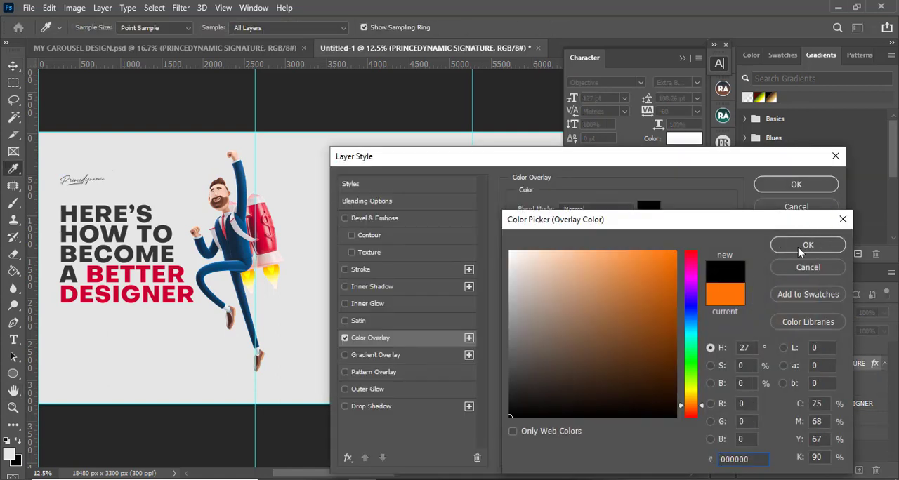
pyautogui.click(808, 245)
pyautogui.click(797, 185)
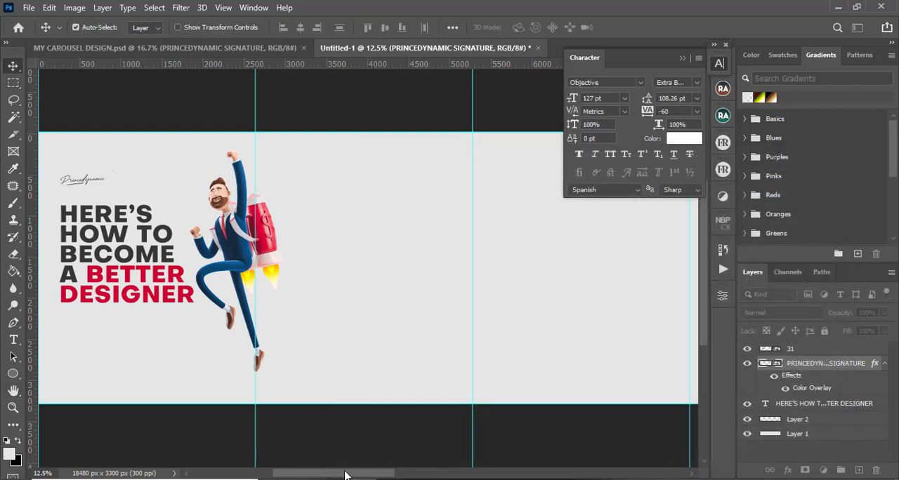
pyautogui.moveTo(345, 475)
pyautogui.mouseDown()
pyautogui.moveTo(327, 474)
pyautogui.moveTo(344, 476)
pyautogui.mouseUp()
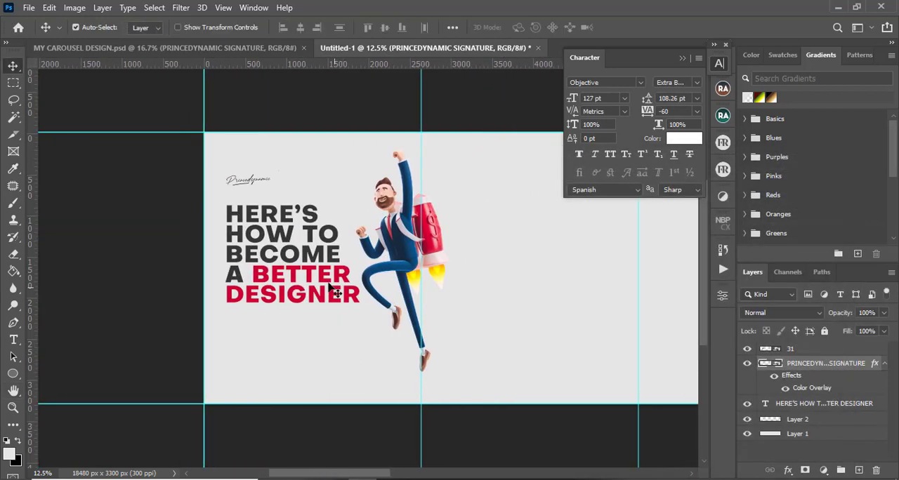
pyautogui.moveTo(258, 178); pyautogui.dragTo(258, 167)
pyautogui.hotkey('ctrl', 'z')
pyautogui.hotkey('ctrl', 'z')
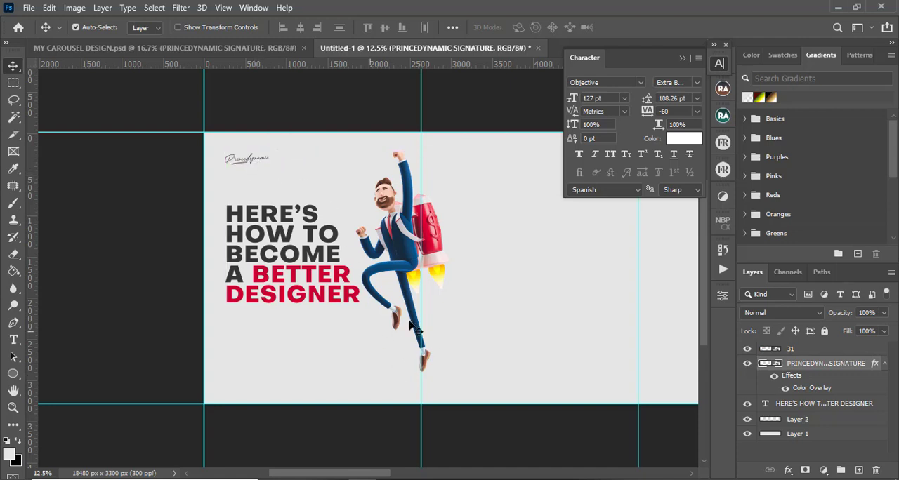
pyautogui.moveTo(360, 476); pyautogui.dragTo(371, 476)
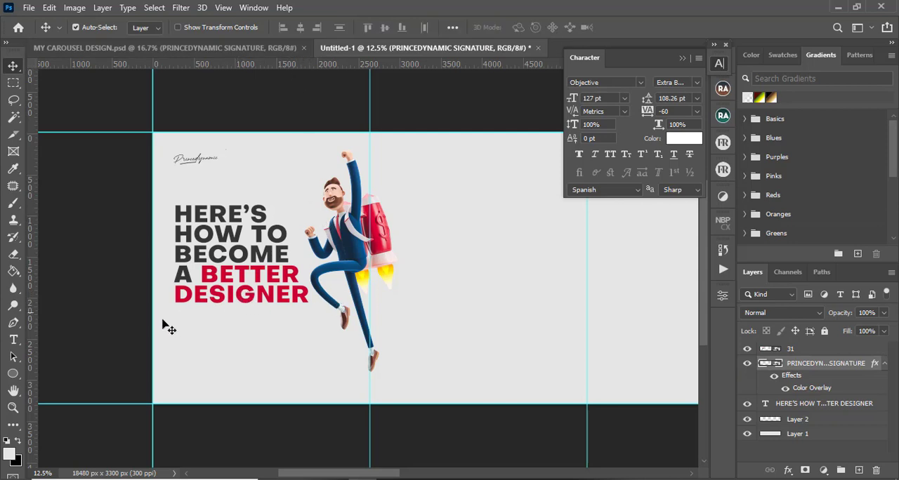
pyautogui.click(235, 48)
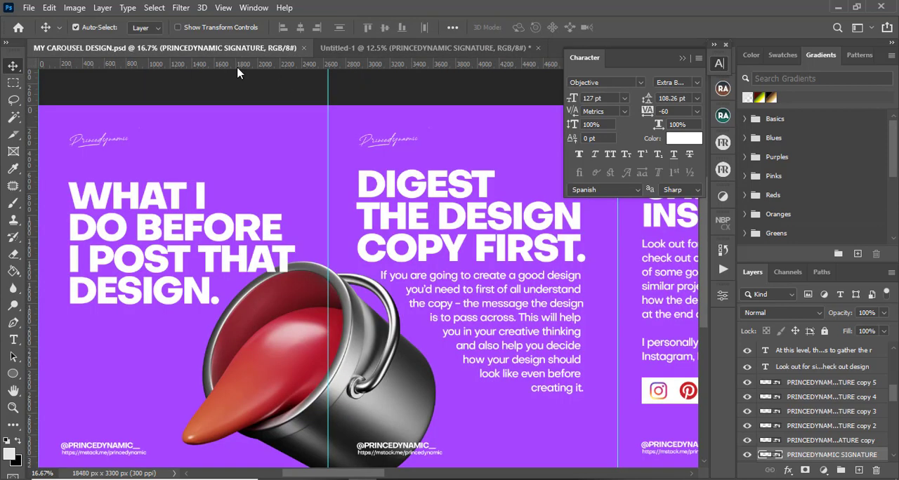
pyautogui.click(119, 449)
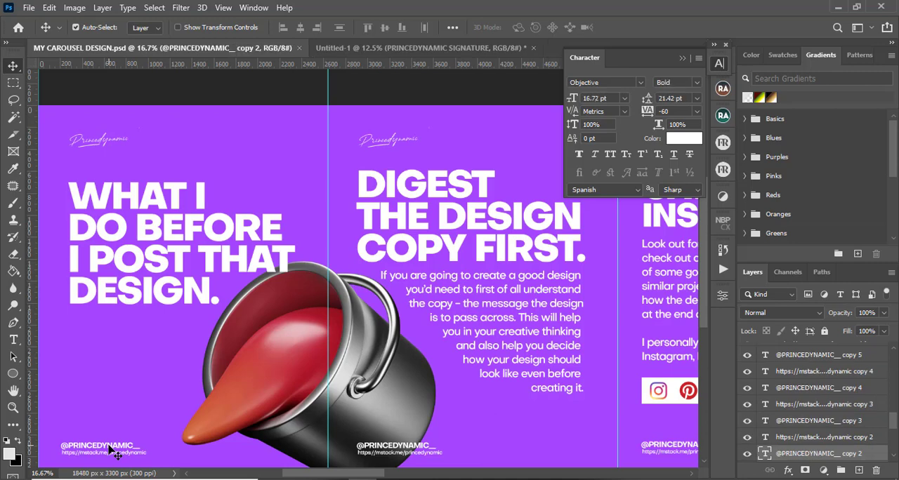
pyautogui.keyDown('shift'); pyautogui.click(794, 439); pyautogui.keyUp('shift')
pyautogui.click(747, 437)
pyautogui.click(747, 454)
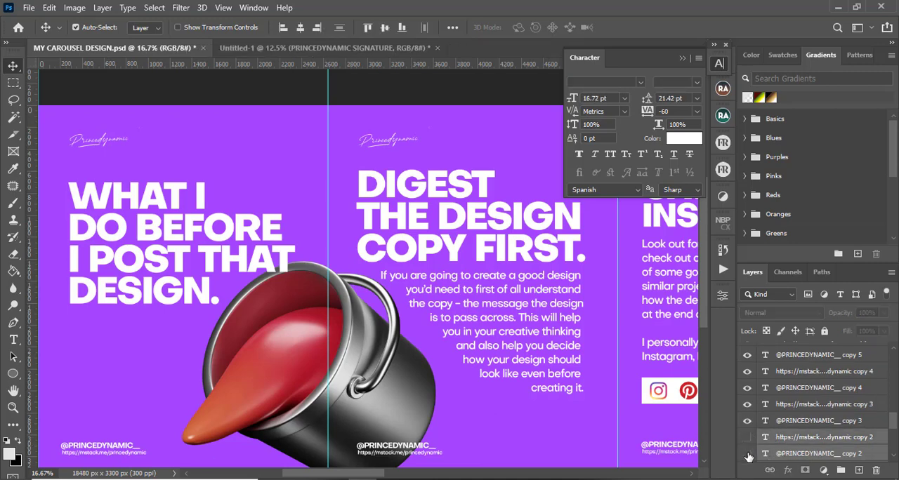
pyautogui.click(747, 455)
pyautogui.click(747, 438)
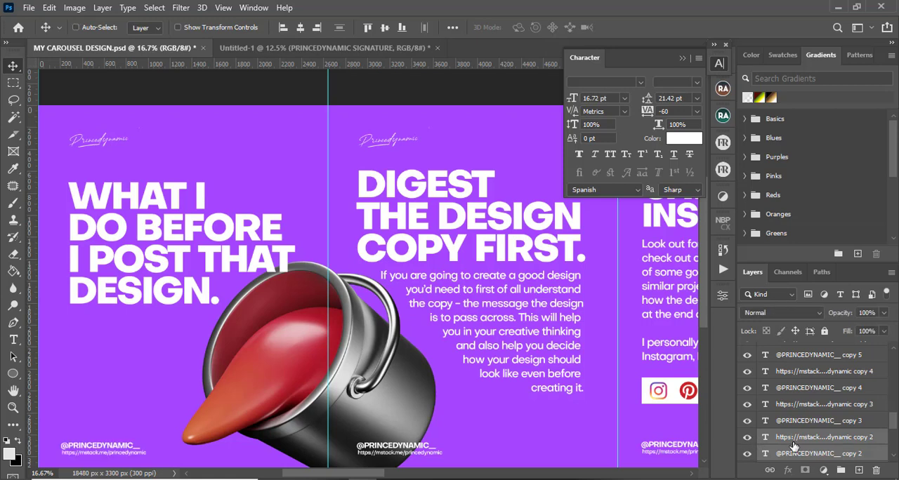
pyautogui.hotkey('ctrl', 'g')
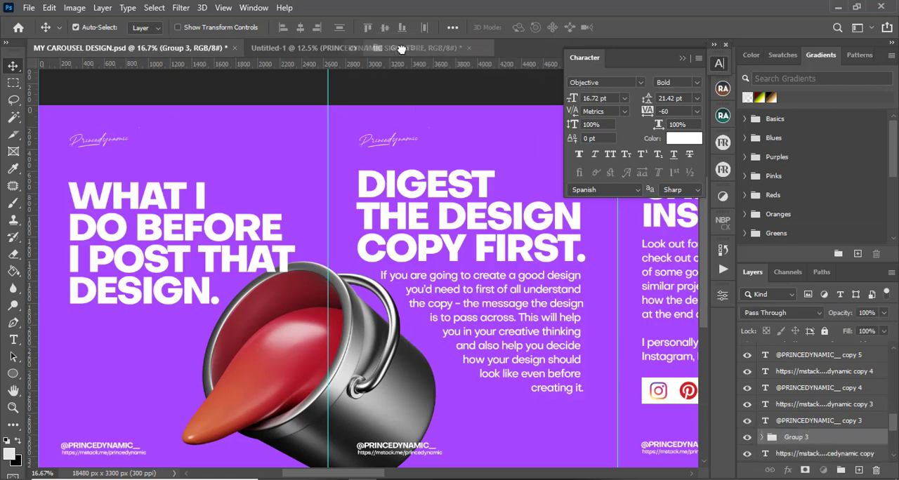
# Copy the handle group into the new carousel, rename it SOCIALS and place it at the top of the layer stack
pyautogui.moveTo(400, 48); pyautogui.dragTo(102, 364)
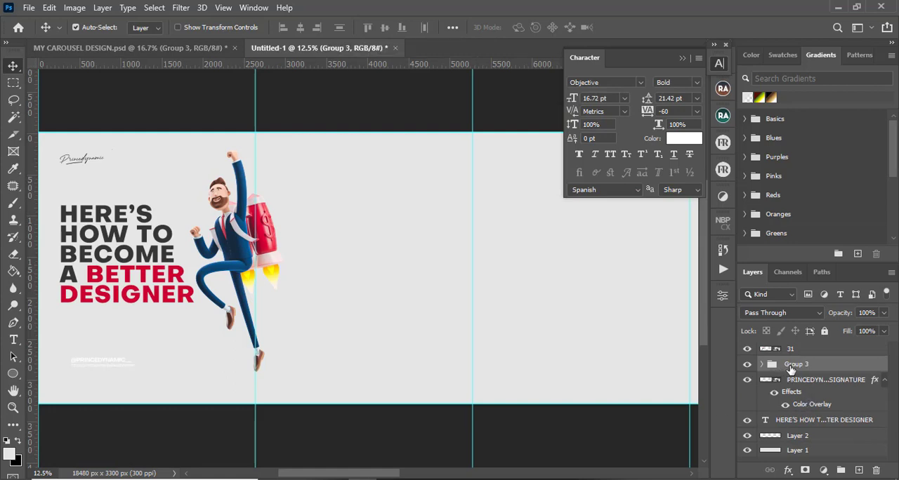
pyautogui.doubleClick(796, 364)
pyautogui.write('SOCIALS')
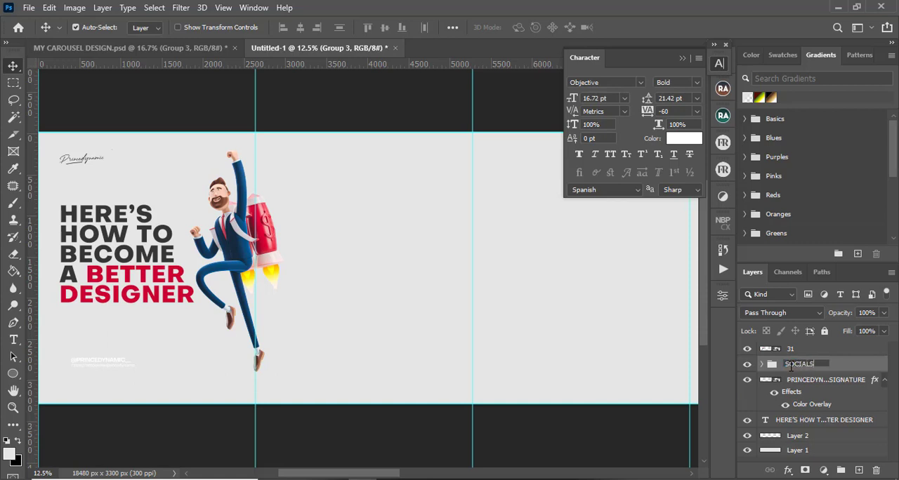
pyautogui.press('Return')
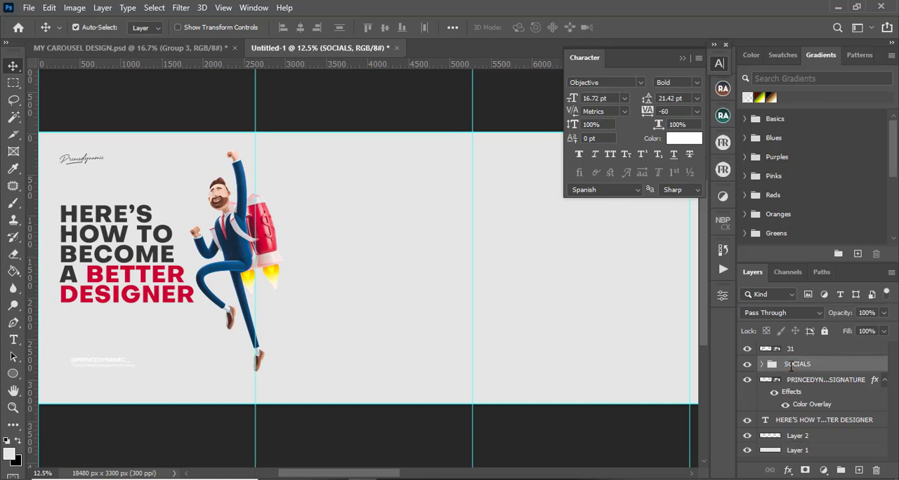
pyautogui.moveTo(808, 364); pyautogui.dragTo(811, 344)
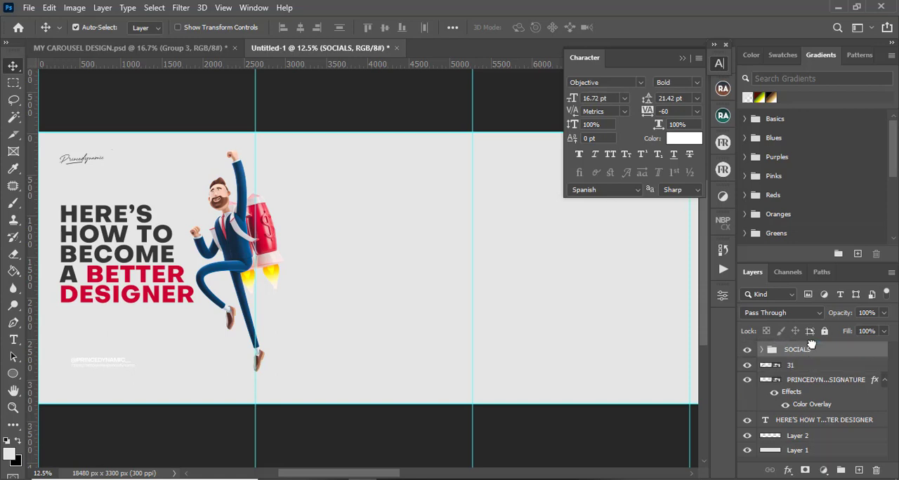
pyautogui.moveTo(394, 477); pyautogui.dragTo(370, 476)
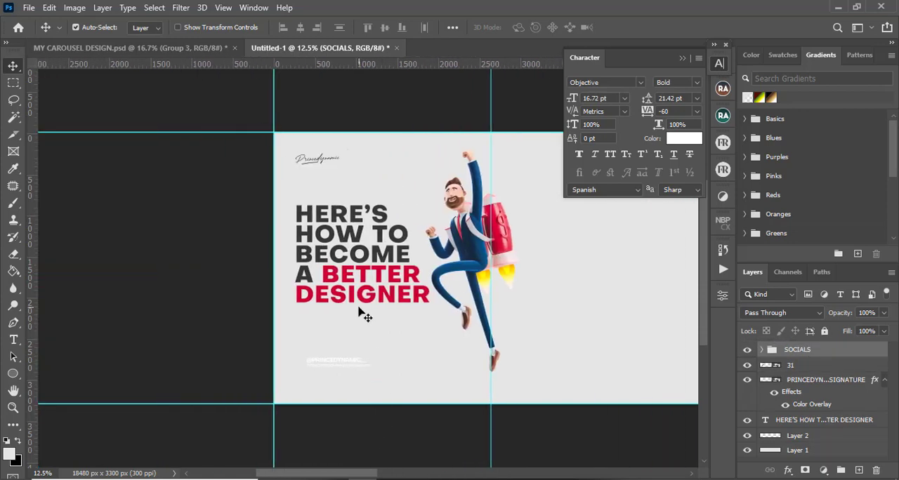
pyautogui.click(762, 350)
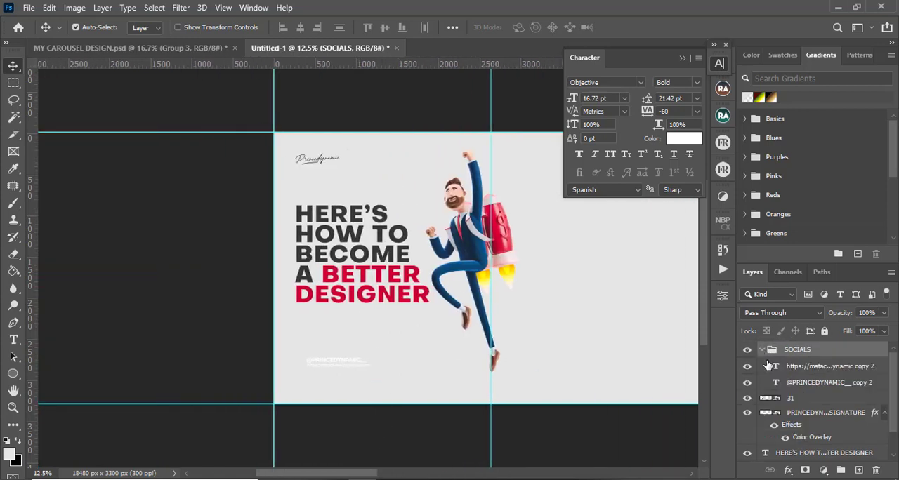
pyautogui.press('t')
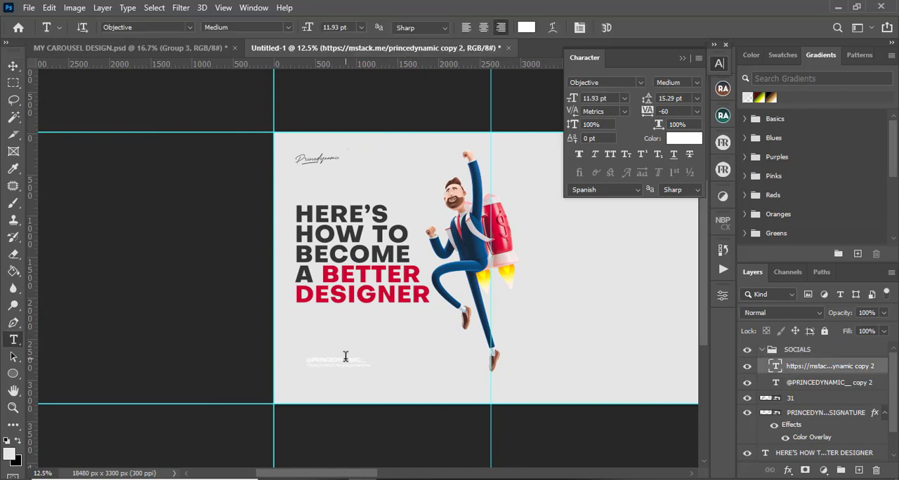
pyautogui.click(345, 359)
pyautogui.hotkey('ctrl', 'a')
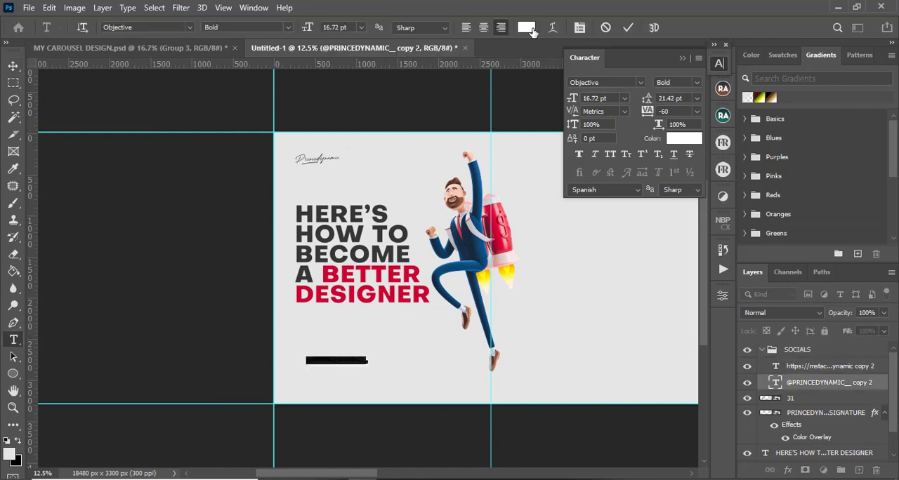
pyautogui.click(526, 27)
pyautogui.moveTo(524, 385); pyautogui.dragTo(508, 420)
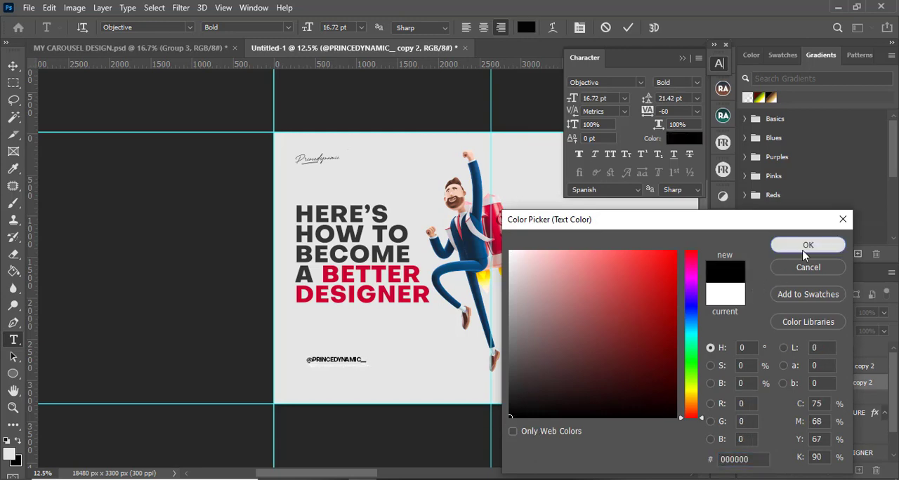
pyautogui.click(818, 248)
pyautogui.click(627, 27)
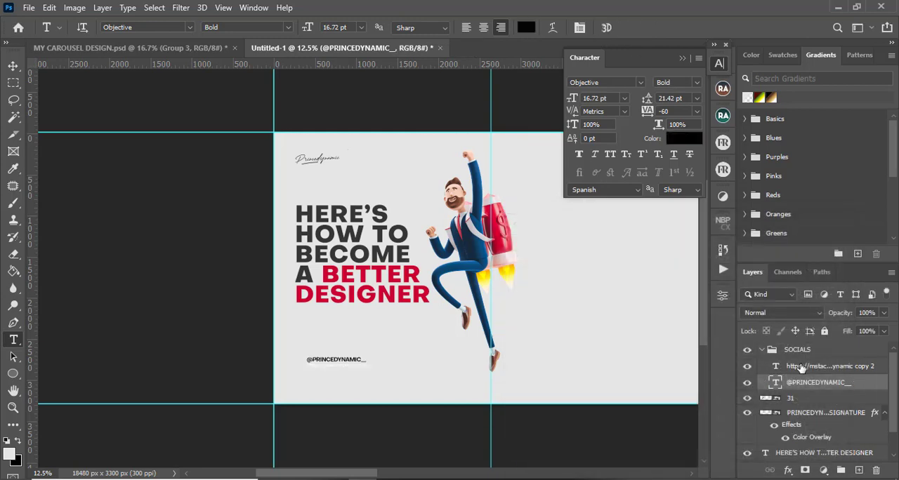
# Recolour the mstack.me link text beneath the handle to dark grey 4d4d4d
pyautogui.click(330, 363)
pyautogui.hotkey('ctrl', 'a')
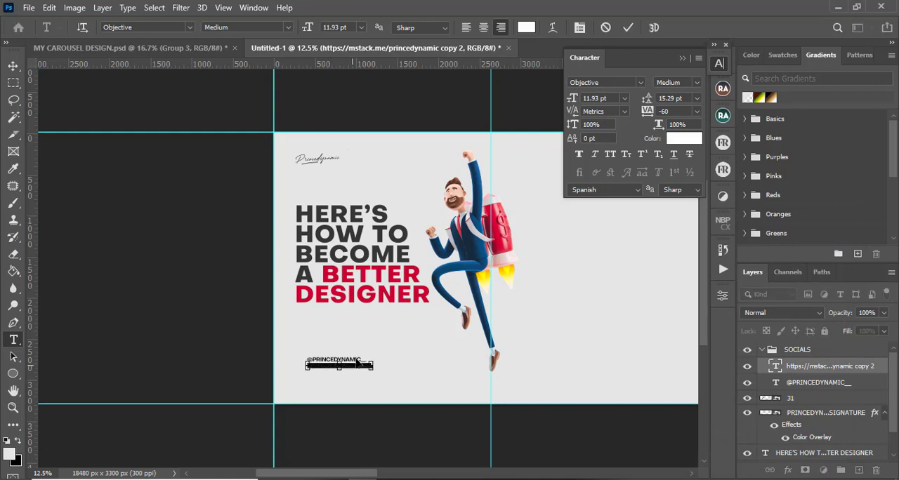
pyautogui.click(524, 28)
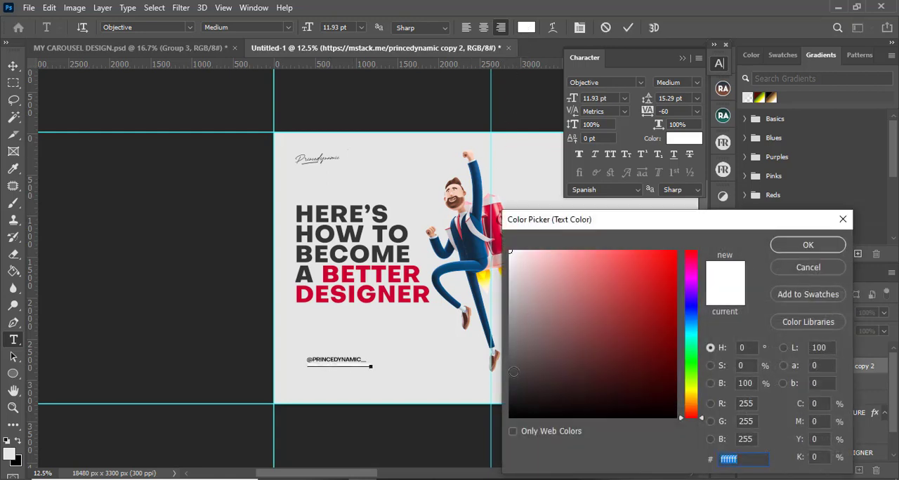
pyautogui.moveTo(511, 377)
pyautogui.mouseDown()
pyautogui.moveTo(508, 387)
pyautogui.moveTo(509, 368)
pyautogui.mouseUp()
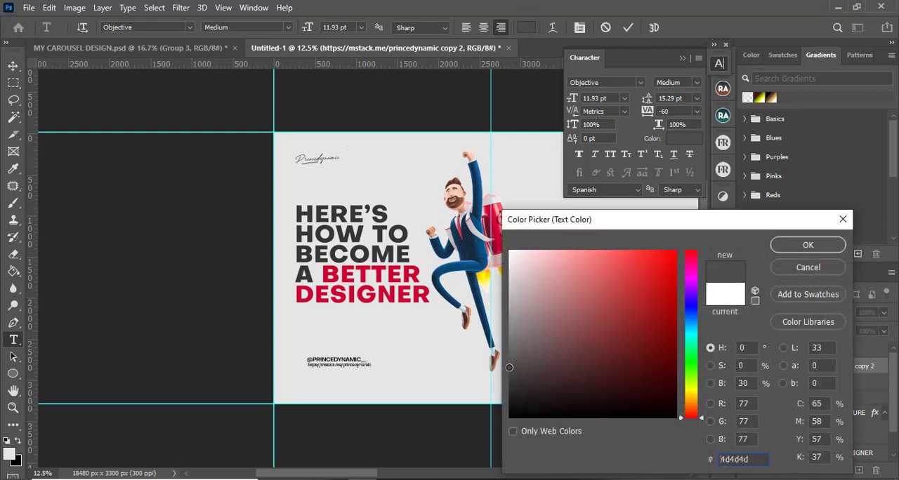
pyautogui.click(807, 246)
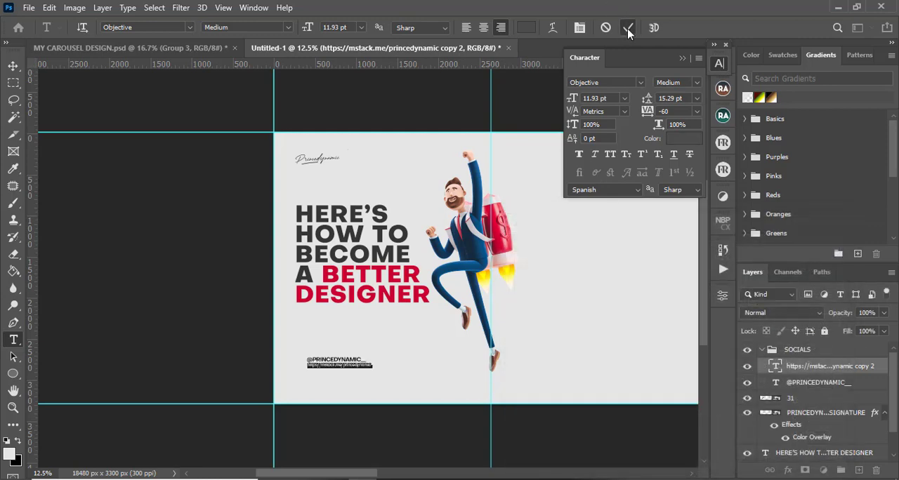
pyautogui.hotkey('ctrl', 'Return')
# Convert the SOCIALS group to a smart object and move it slightly down and left near the slide's lower-left corner
pyautogui.hotkey('ctrl', '+')
pyautogui.hotkey('ctrl', '+')
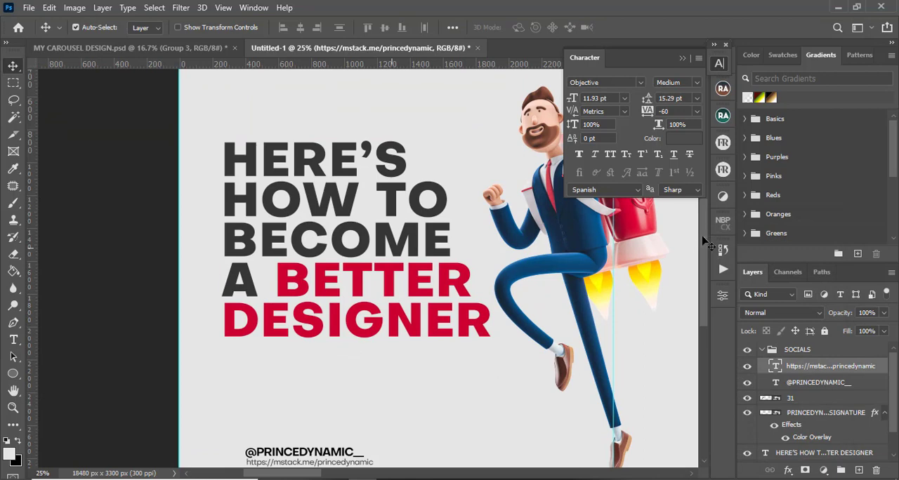
pyautogui.scroll(-5, 703, 260)
pyautogui.click(762, 351)
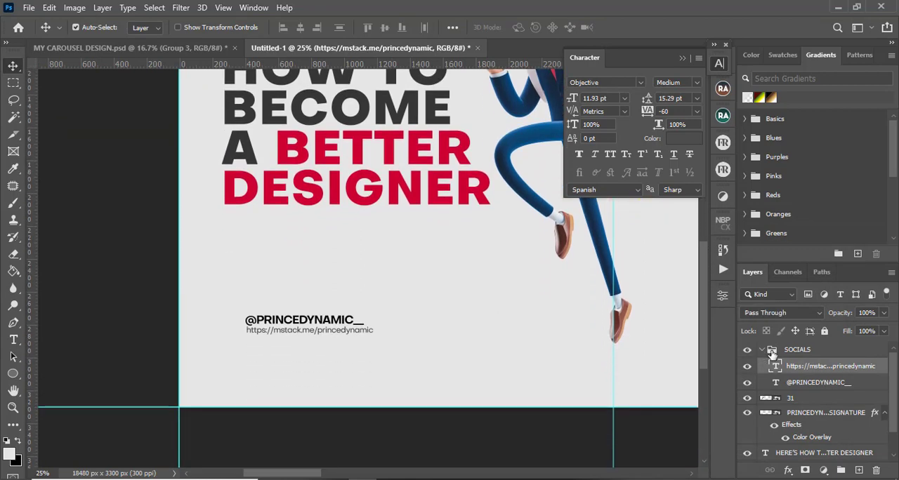
pyautogui.rightClick(788, 351)
pyautogui.click(710, 182)
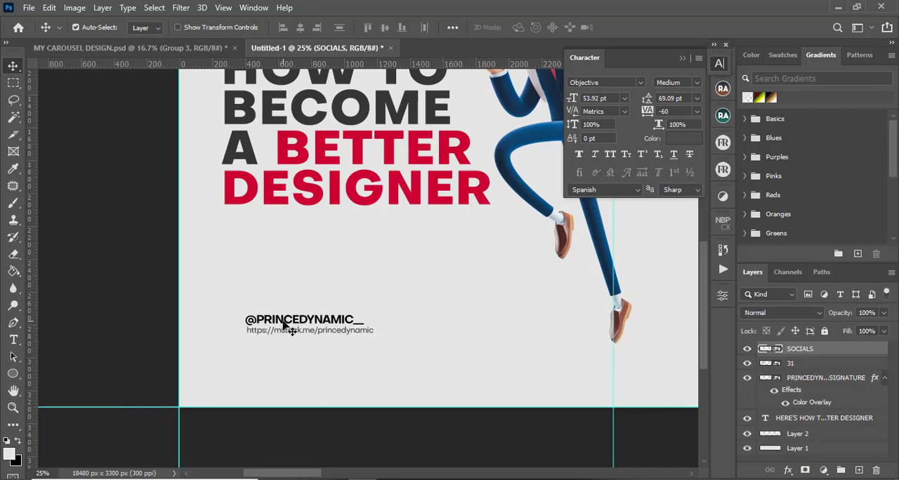
pyautogui.moveTo(284, 323); pyautogui.dragTo(260, 344)
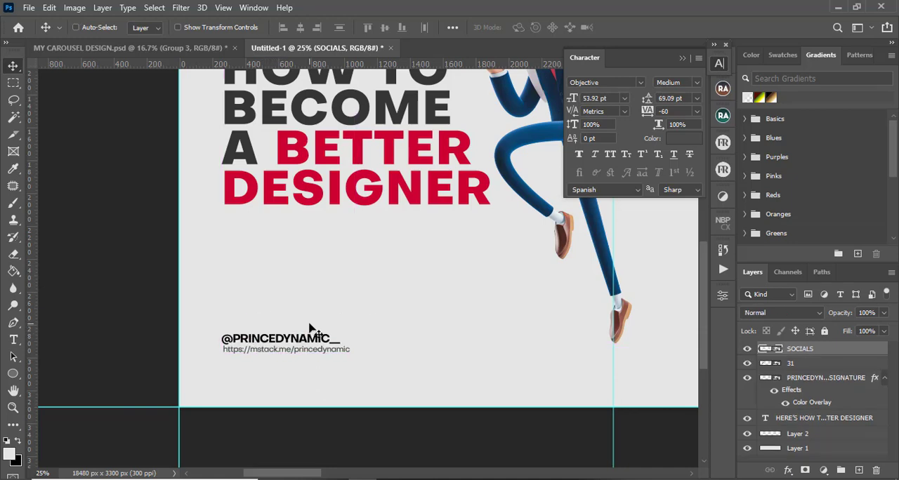
# Duplicate the HERE'S HOW TO BECOME A BETTER DESIGNER headline onto the second slide
pyautogui.scroll(-3, 313, 330)
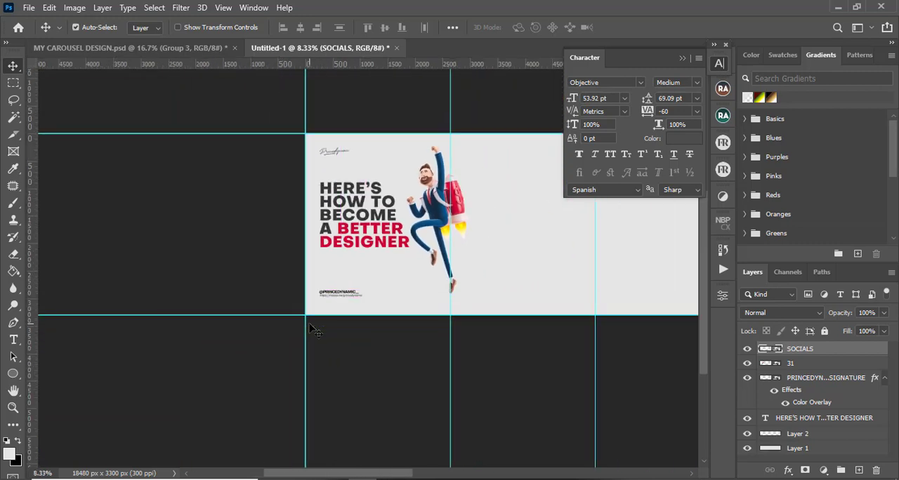
pyautogui.moveTo(340, 474); pyautogui.dragTo(376, 477)
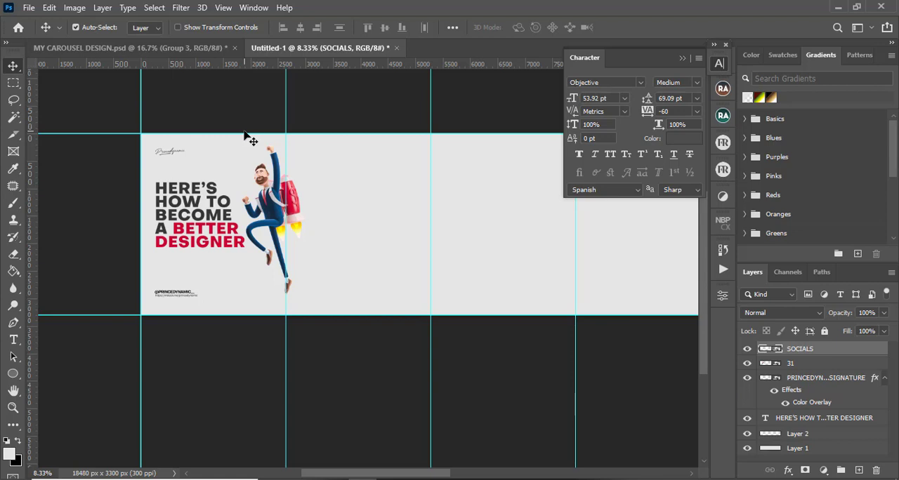
pyautogui.click(199, 49)
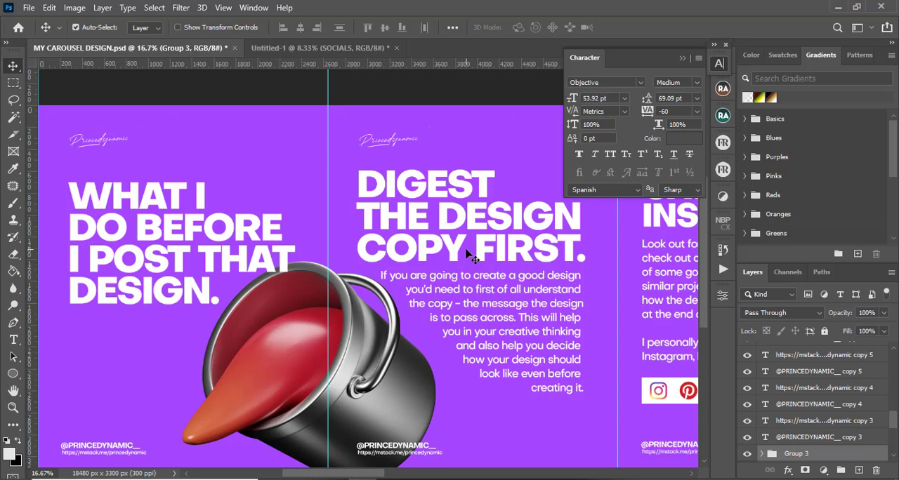
pyautogui.click(382, 187)
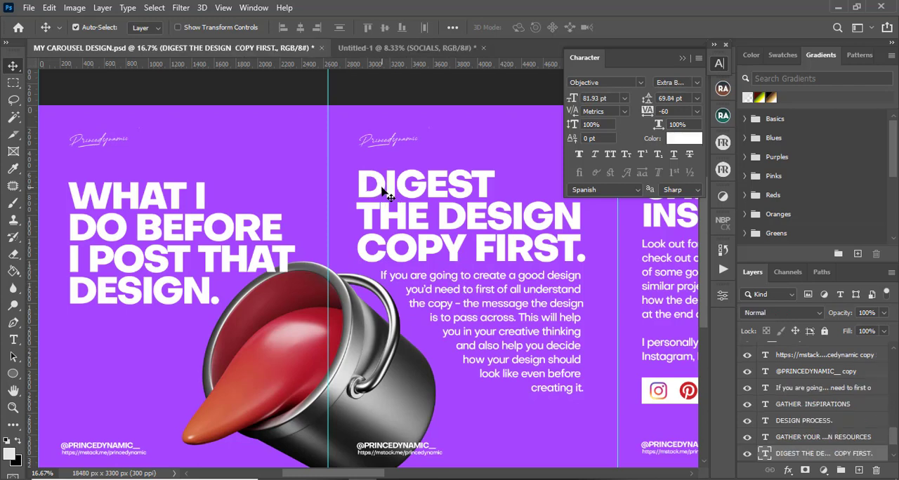
pyautogui.click(407, 48)
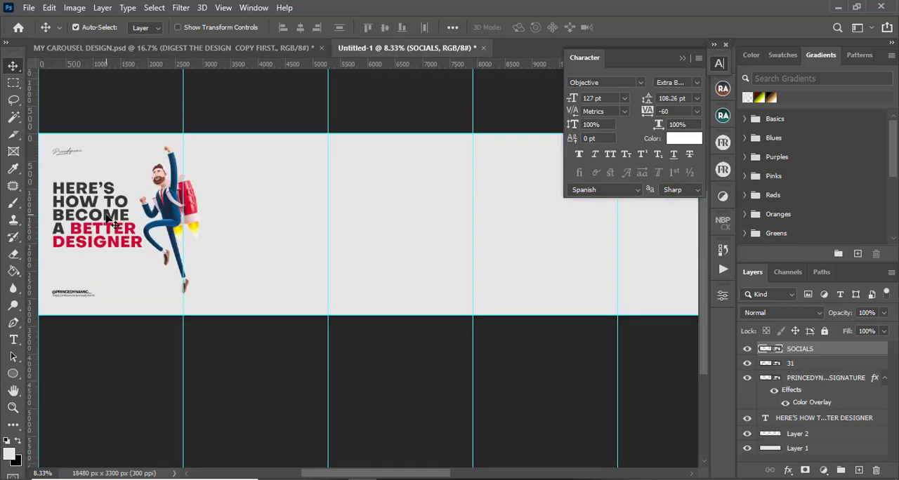
pyautogui.moveTo(109, 221); pyautogui.dragTo(264, 218)
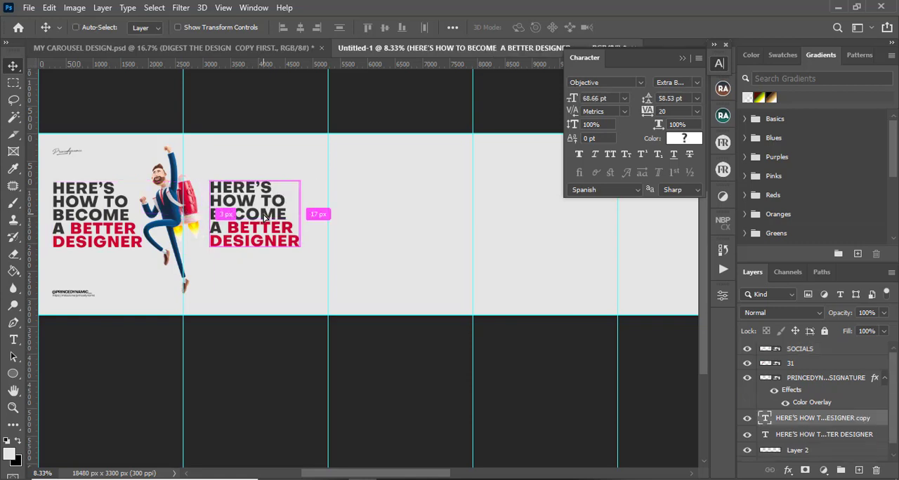
# Replace the duplicated headline's text with "Quit comparing yourself with others"
pyautogui.hotkey('ctrl', '+')
pyautogui.hotkey('ctrl', '+')
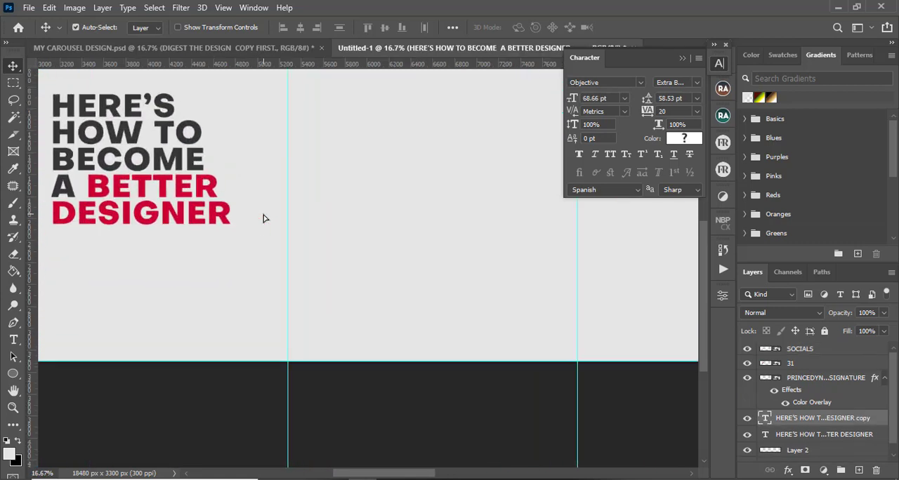
pyautogui.press('h')
pyautogui.moveTo(297, 203); pyautogui.dragTo(477, 297)
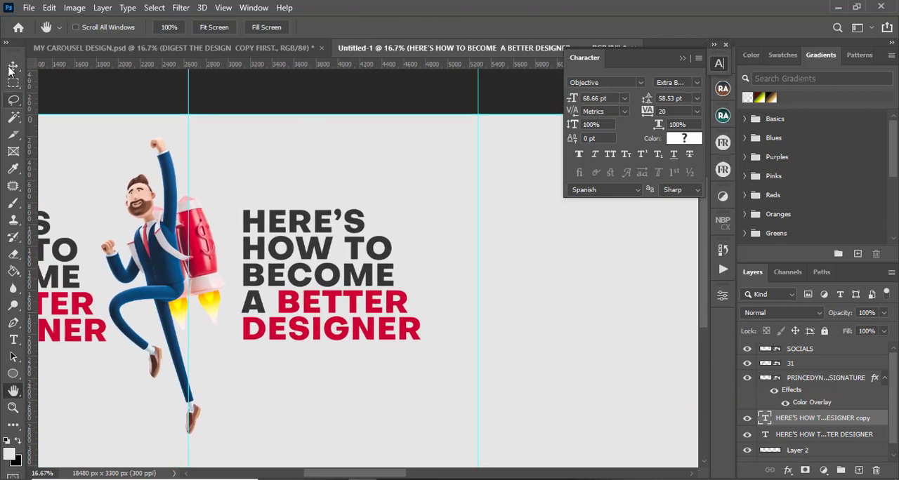
pyautogui.click(12, 66)
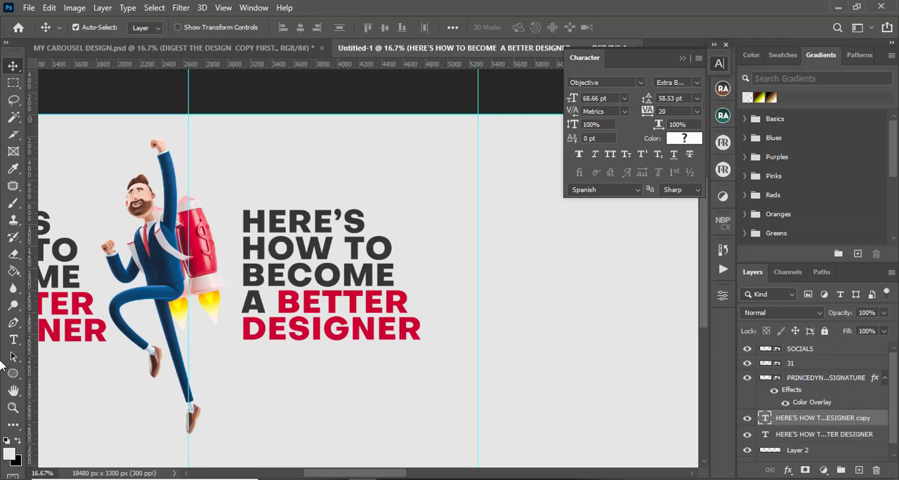
pyautogui.click(14, 340)
pyautogui.click(305, 220)
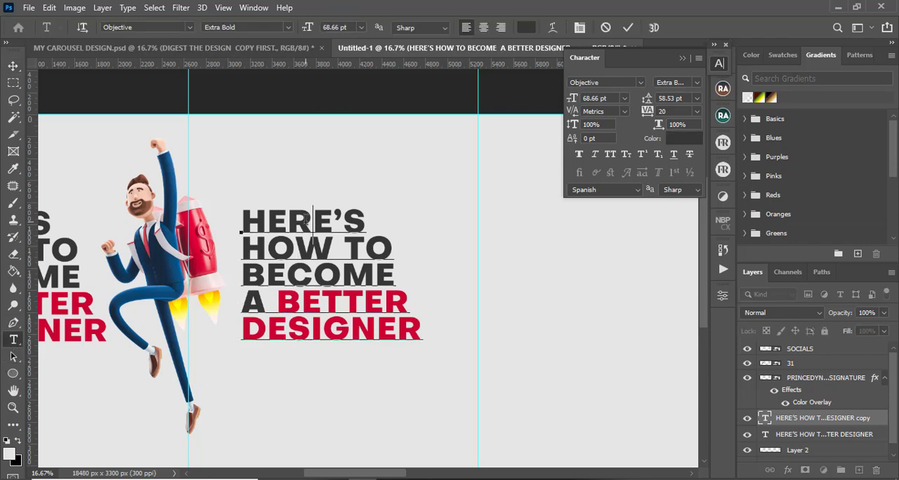
pyautogui.hotkey('ctrl', 'a')
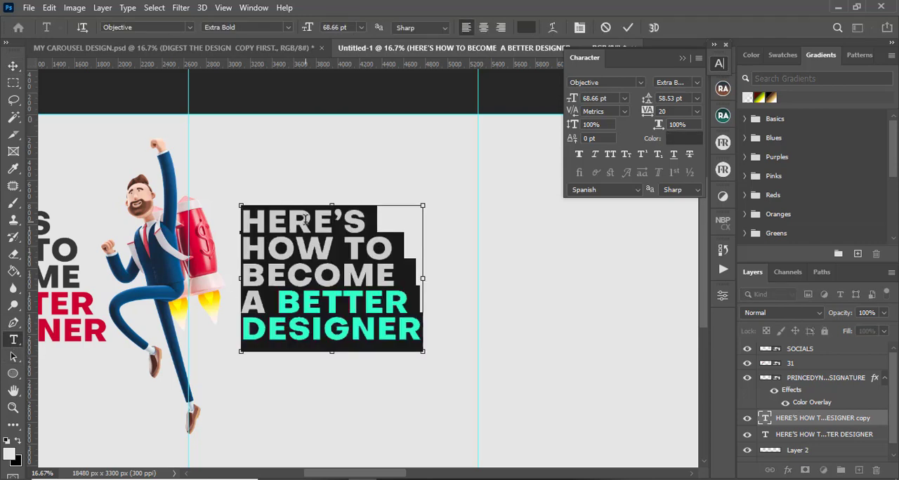
pyautogui.write('qui')
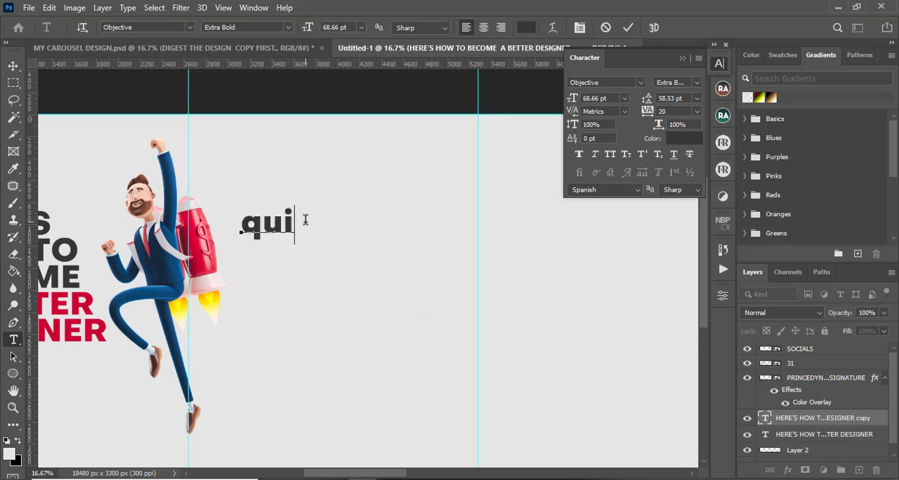
pyautogui.hotkey('ctrl', 'a')
pyautogui.press('Right')
pyautogui.press('Right')
pyautogui.press('Right')
pyautogui.write('===')
pyautogui.press('Left')
pyautogui.press('Left')
pyautogui.press('Left')
pyautogui.hotkey('ctrl', 'a')
pyautogui.press('BackSpace')
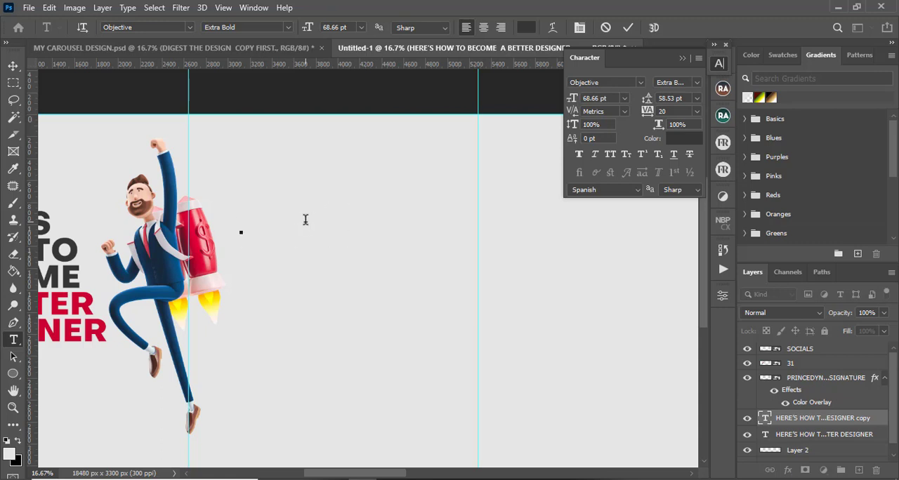
pyautogui.write('QUI')
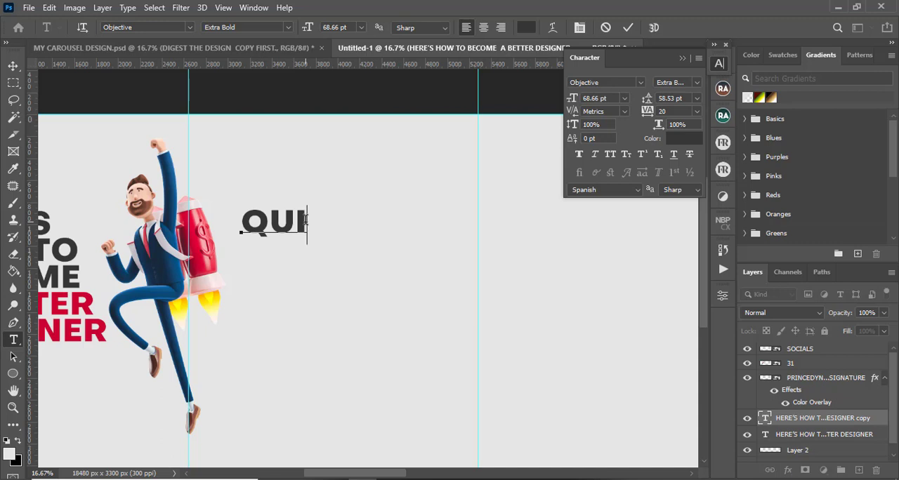
pyautogui.write('T')
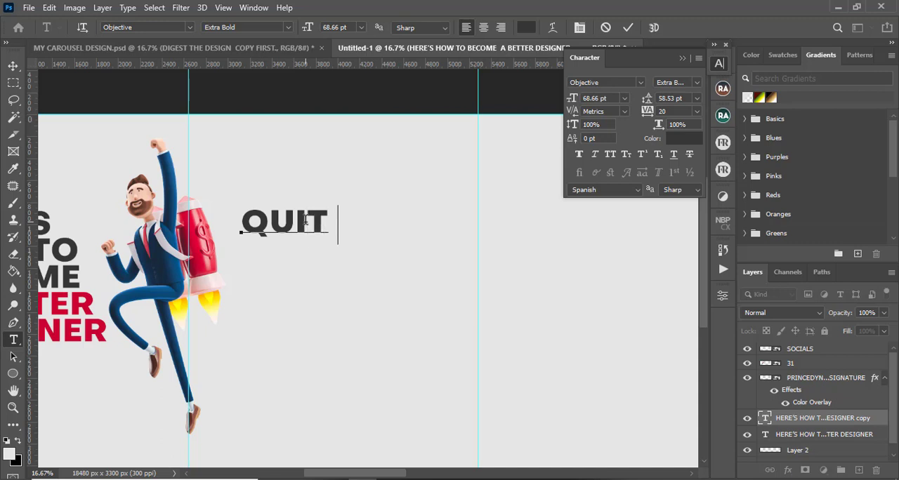
pyautogui.write(' COM')
pyautogui.press('BackSpace')
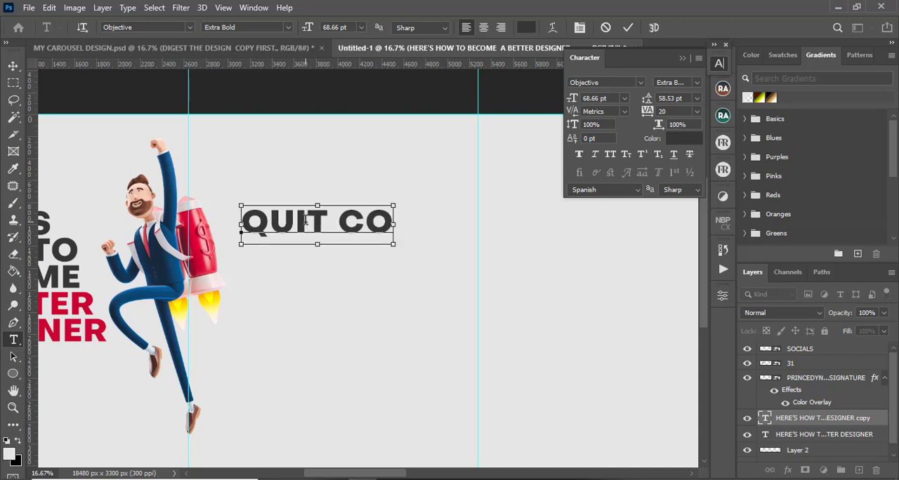
pyautogui.hotkey('ctrl', 'a')
pyautogui.write('Qu')
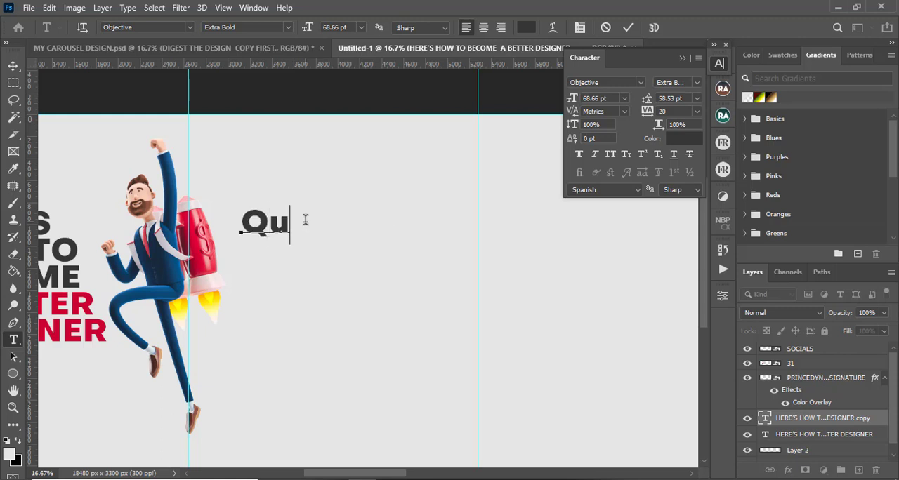
pyautogui.write('it')
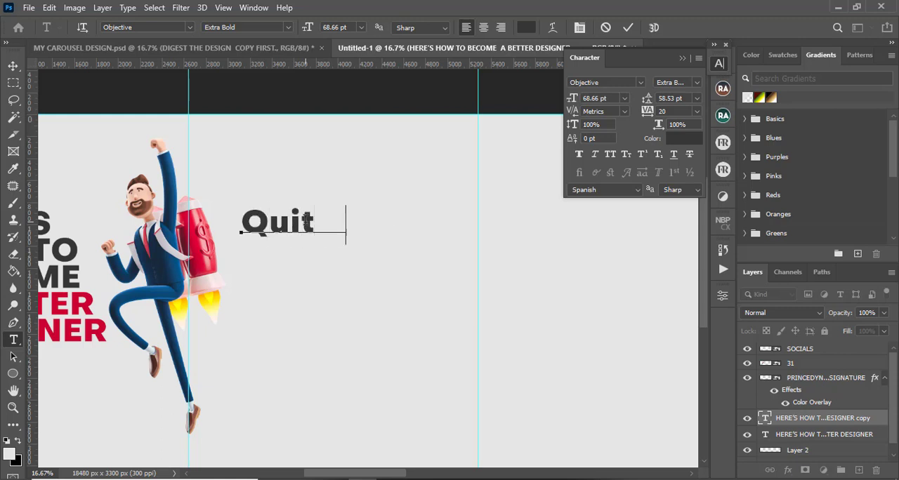
pyautogui.write(' comparing ')
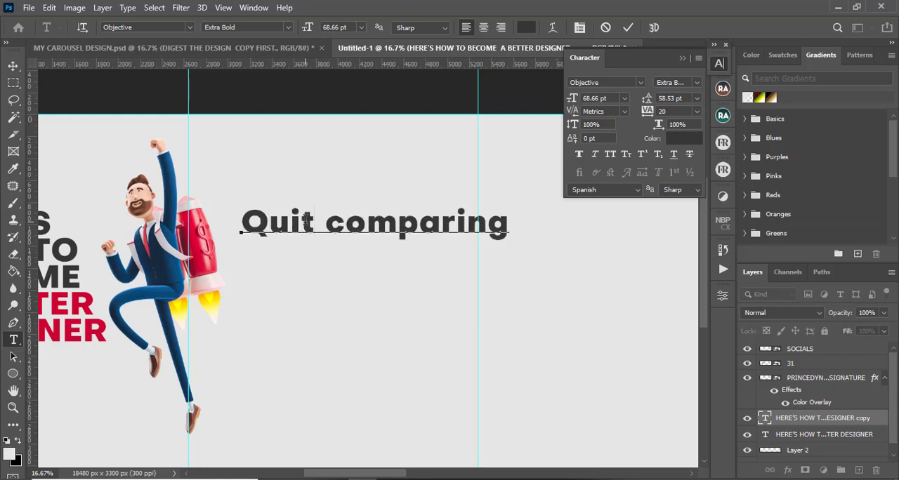
pyautogui.write('your')
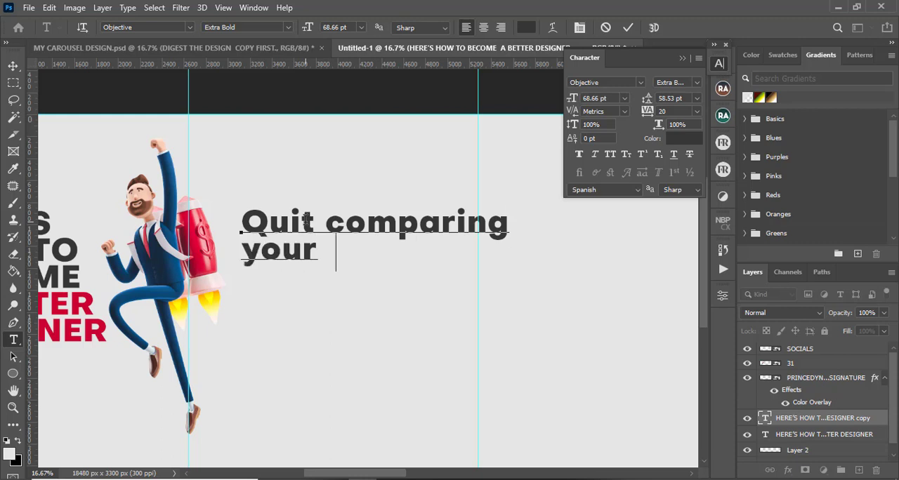
pyautogui.write('self wit')
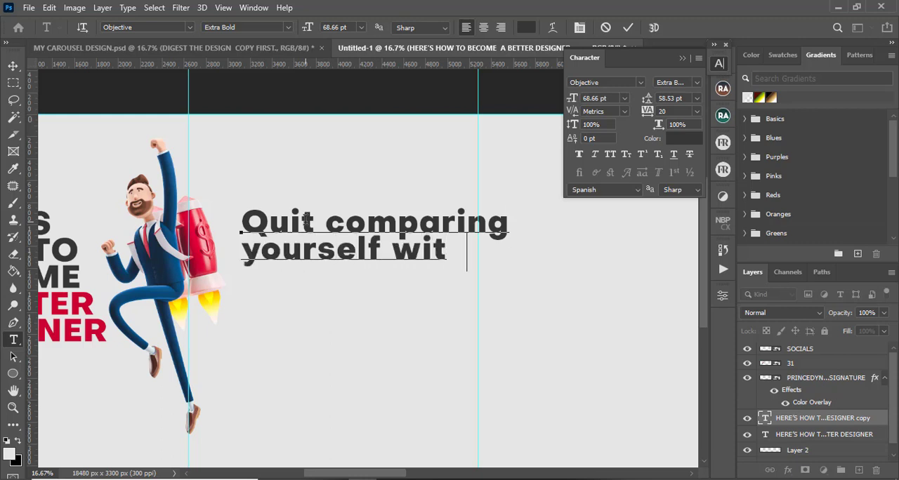
pyautogui.write('h others')
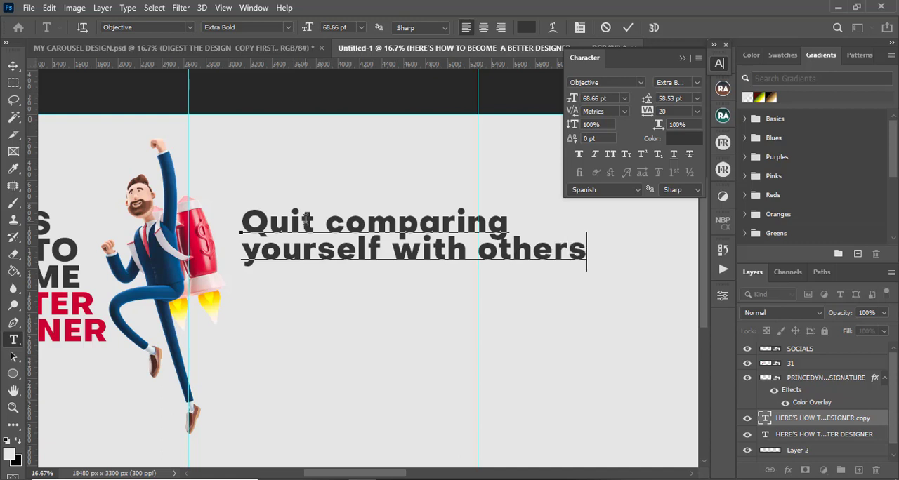
# Tighten the new headline's tracking to -60 and commit the text edit
pyautogui.hotkey('ctrl', 'a')
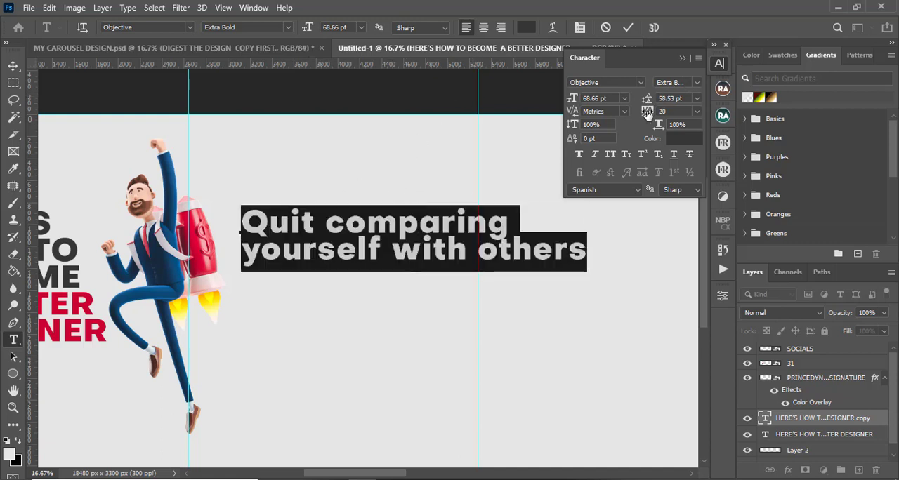
pyautogui.moveTo(647, 114); pyautogui.dragTo(653, 100)
pyautogui.click(629, 27)
pyautogui.press('v')
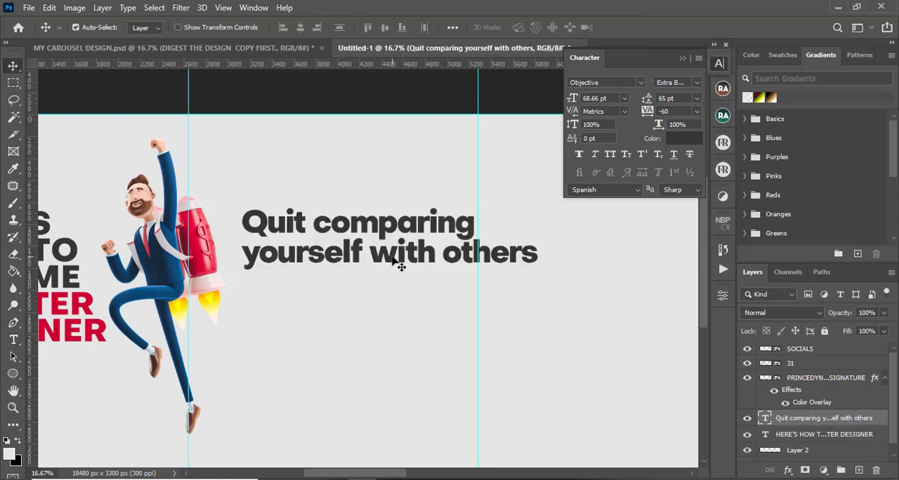
# Scale the Quit comparing headline down to about 71% and move it up beside the character's head
pyautogui.hotkey('ctrl', 't')
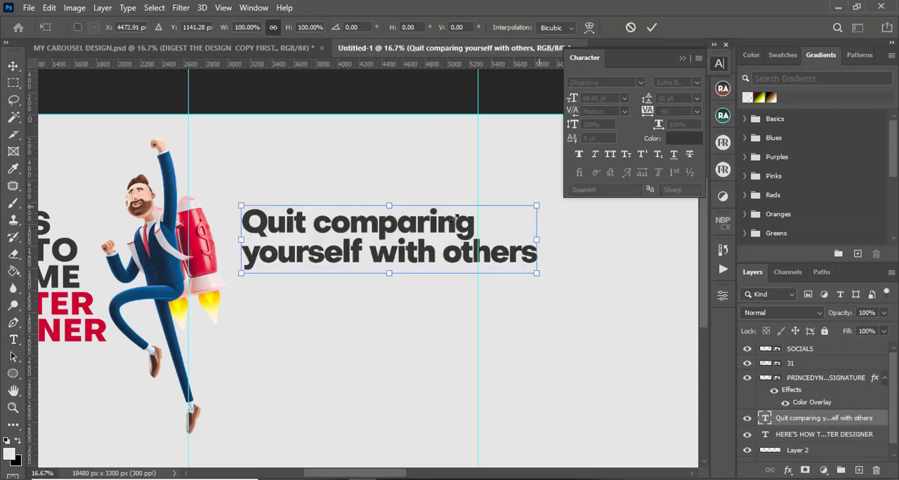
pyautogui.moveTo(453, 220); pyautogui.dragTo(450, 225)
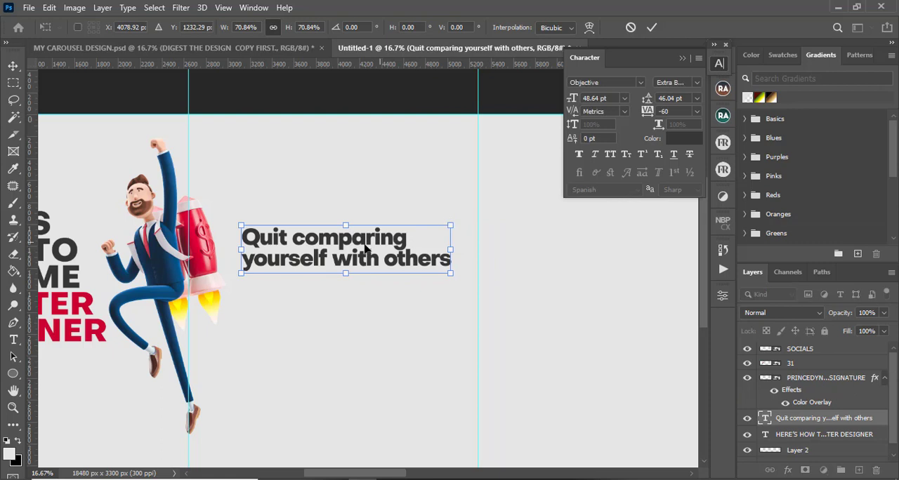
pyautogui.moveTo(358, 232); pyautogui.dragTo(354, 211)
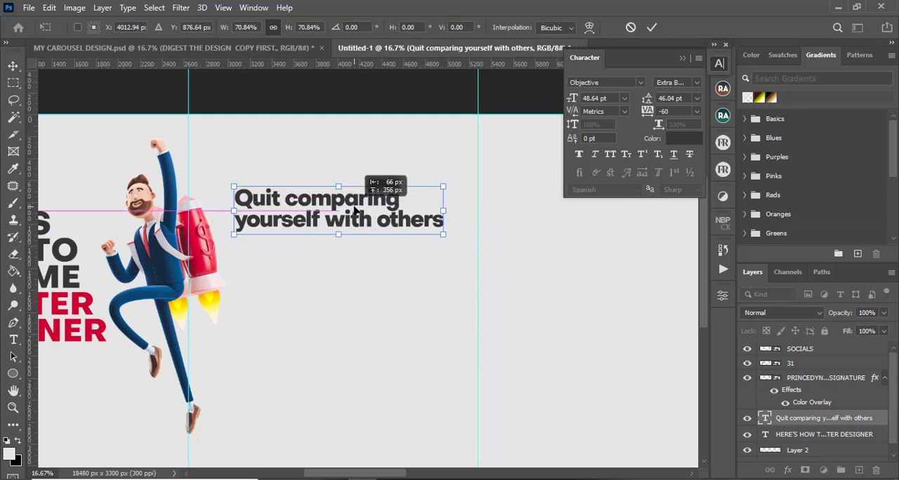
pyautogui.click(652, 27)
# Nudge the headline slightly down and to the right into its final position
pyautogui.moveTo(353, 223); pyautogui.dragTo(349, 224)
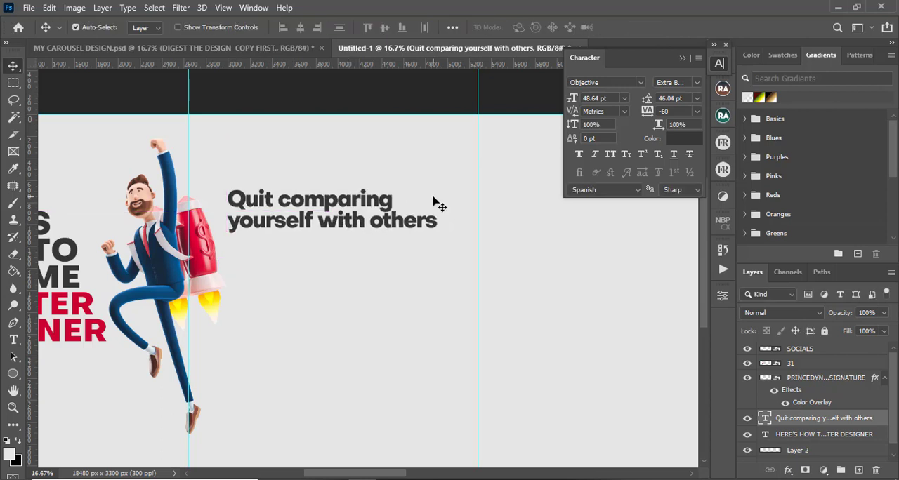
pyautogui.hotkey('shift', 'Down')
pyautogui.hotkey('shift', 'Down')
pyautogui.hotkey('shift', 'Right')
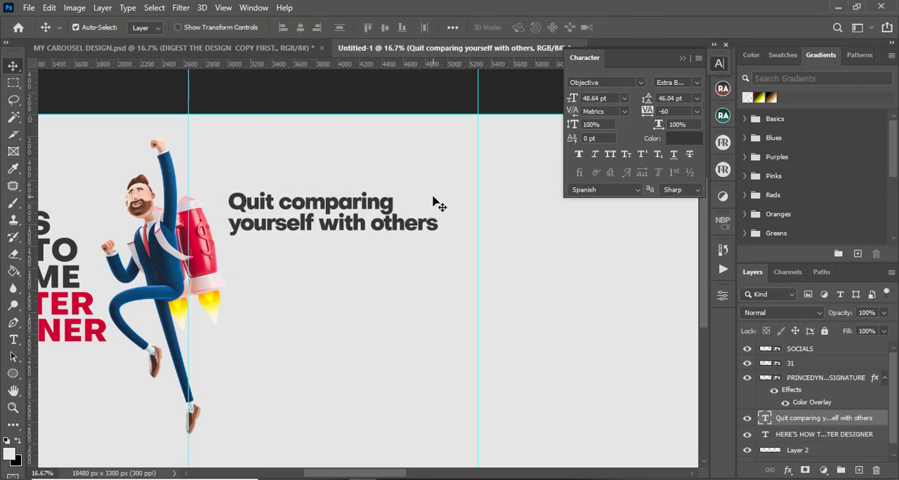
# Copy the "Look out for similar designs" body text from the original carousel into the new slide below the headline
pyautogui.click(264, 46)
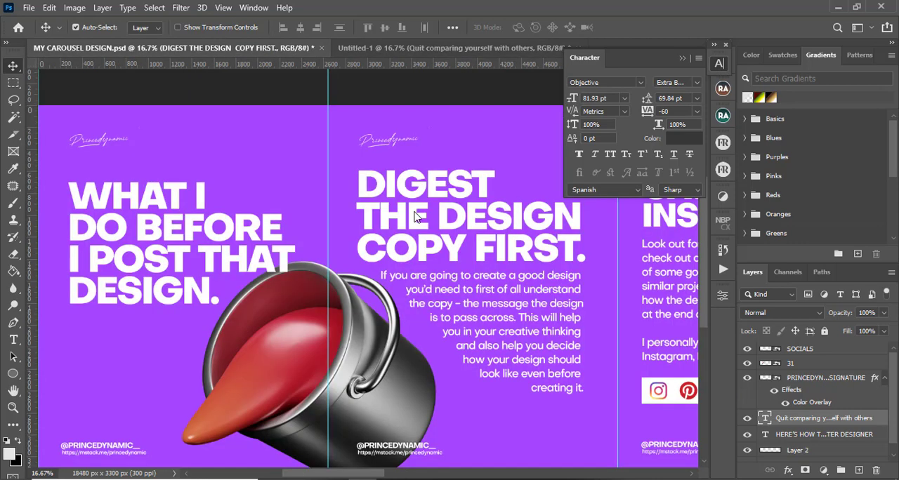
pyautogui.click(661, 252)
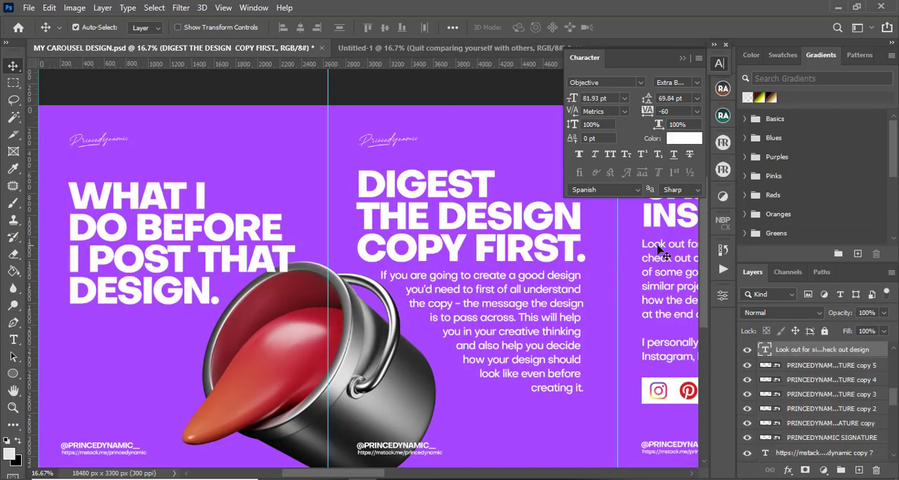
pyautogui.moveTo(661, 252); pyautogui.dragTo(269, 305)
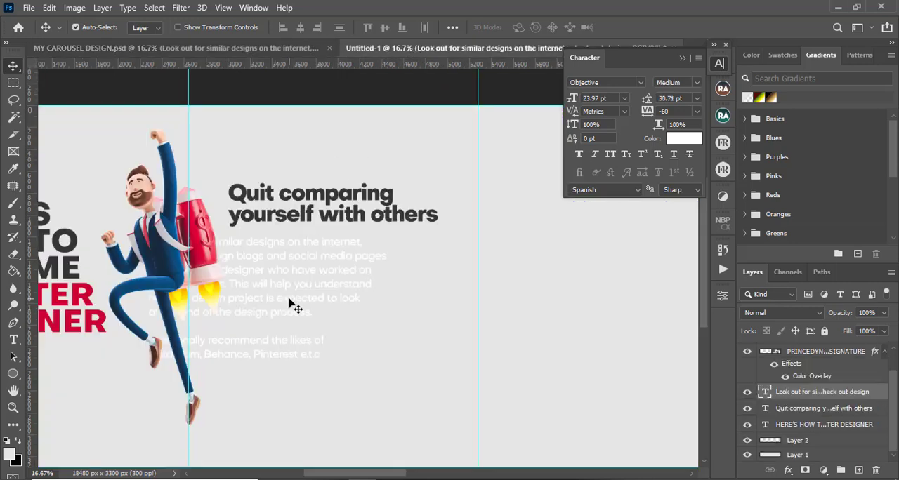
# Recolour the copied body text to grey #6e6e6e and commit the edit
pyautogui.doubleClick(295, 283)
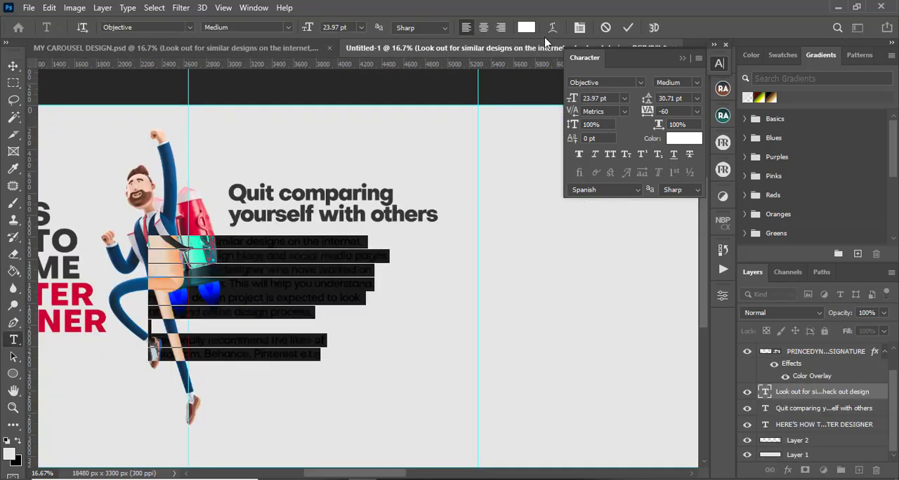
pyautogui.click(526, 27)
pyautogui.click(507, 363)
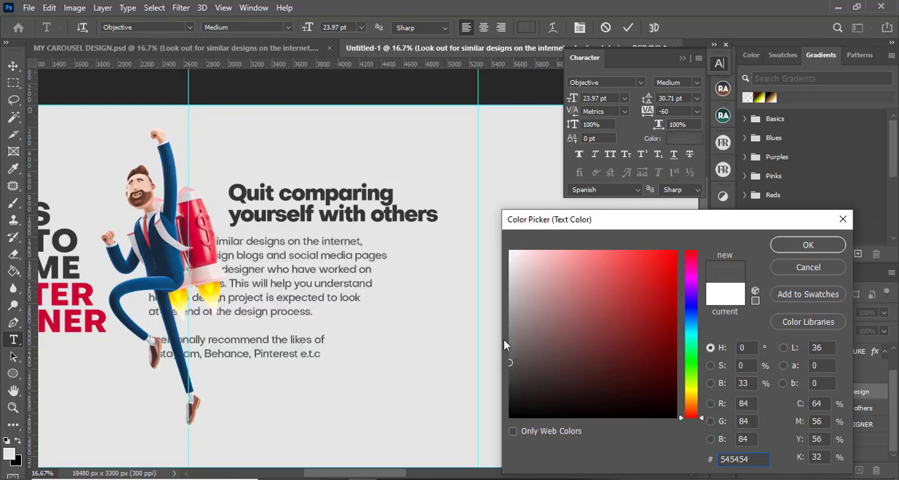
pyautogui.click(505, 346)
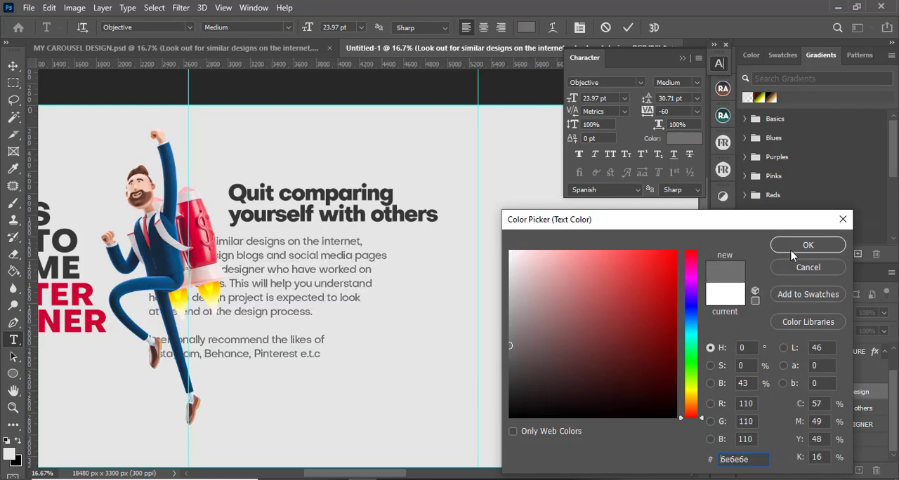
pyautogui.click(793, 251)
pyautogui.click(628, 28)
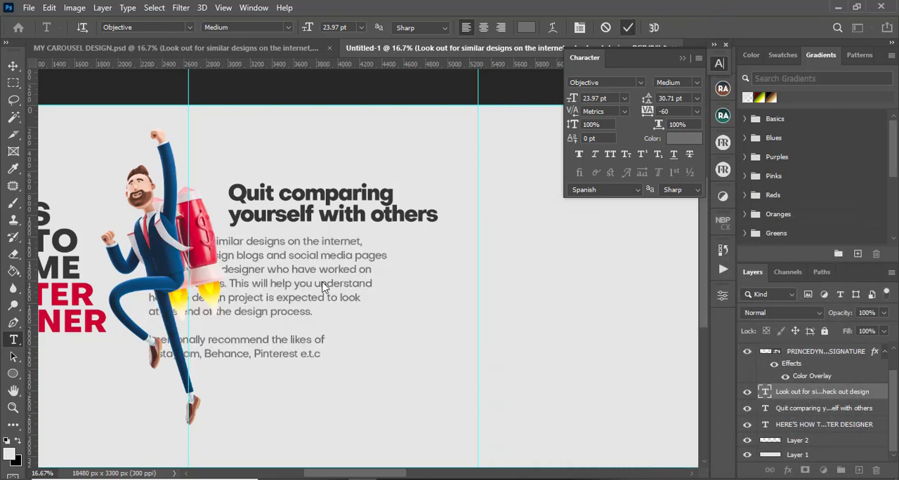
# Move the body text left so it lines up beneath the headline
pyautogui.press('v')
pyautogui.moveTo(320, 294); pyautogui.dragTo(389, 293)
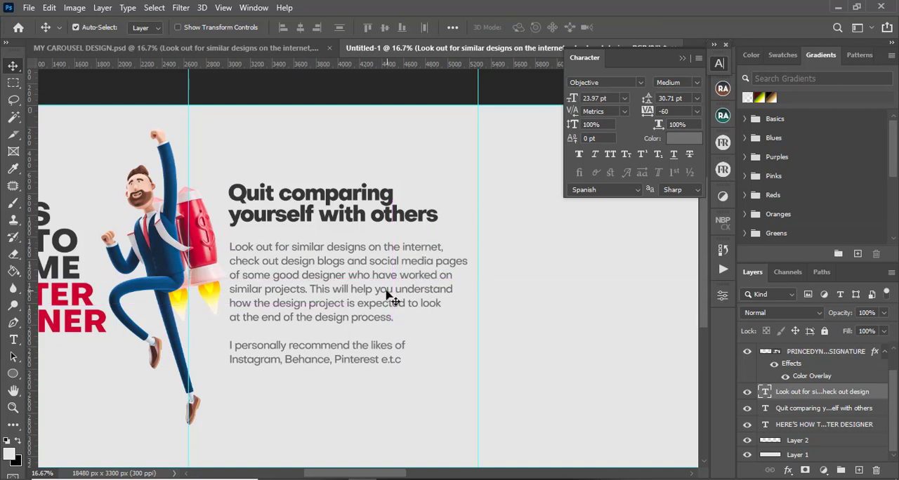
# Replace the body text with 'Quit comparing yourself with other designers or persons who are doing better in the design world/industry. This would most times make you think less of yourself'
pyautogui.doubleClick(348, 248)
pyautogui.hotkey('ctrl', 'a')
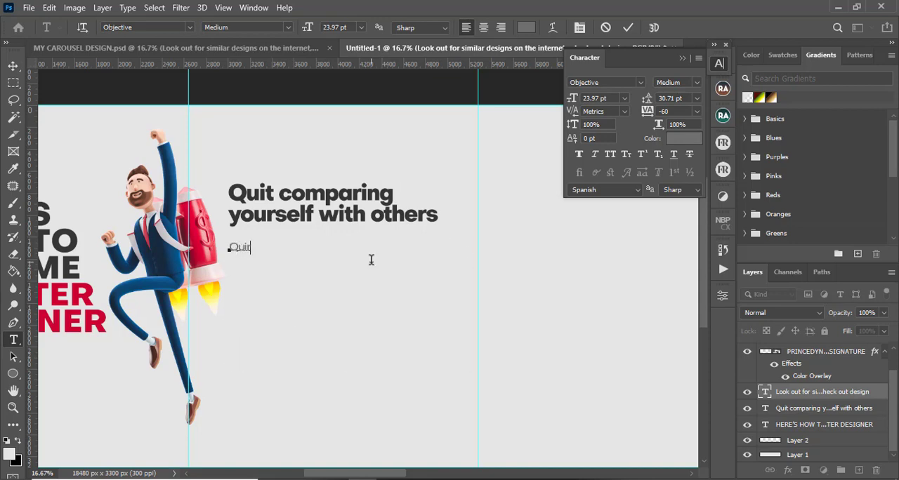
pyautogui.write('ccomparing yoursel')
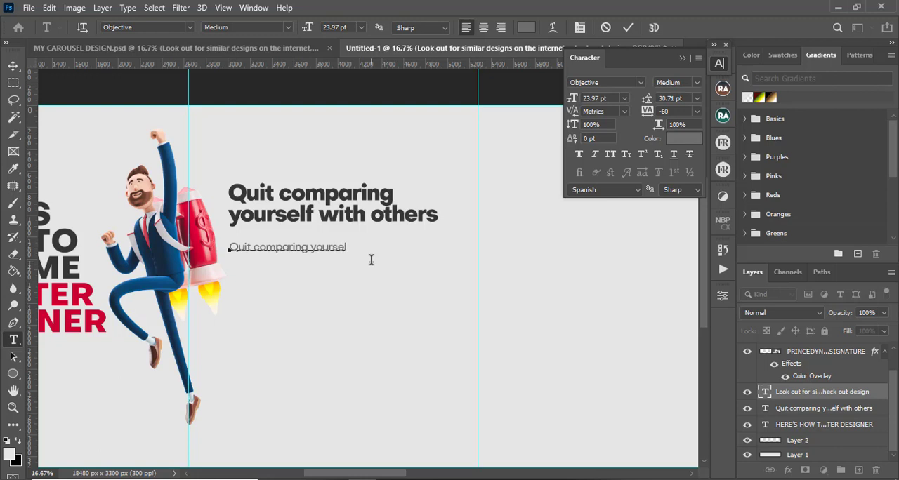
pyautogui.write('f with other designers')
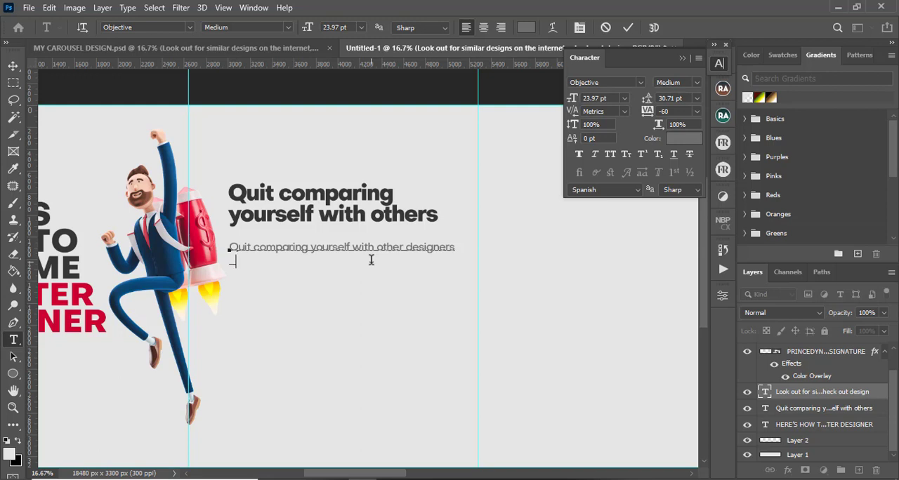
pyautogui.write('or persons who are do')
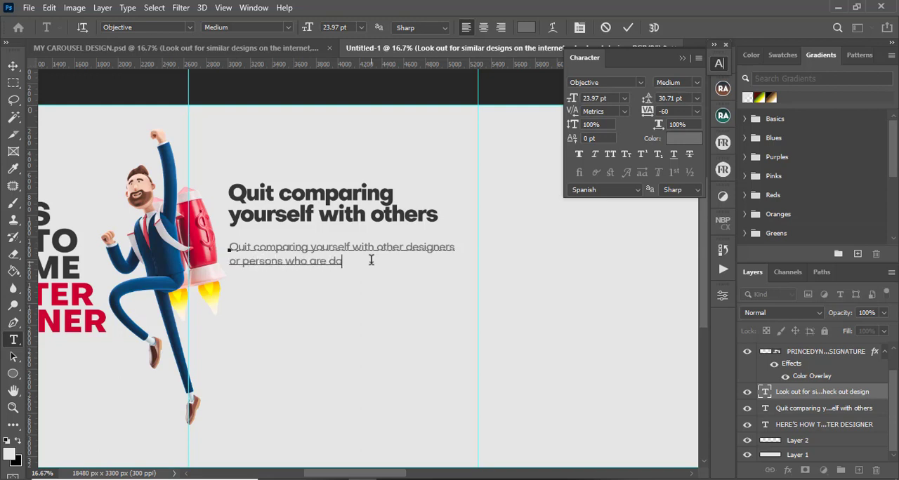
pyautogui.write('ing better ')
pyautogui.write('in the d')
pyautogui.write('esign world')
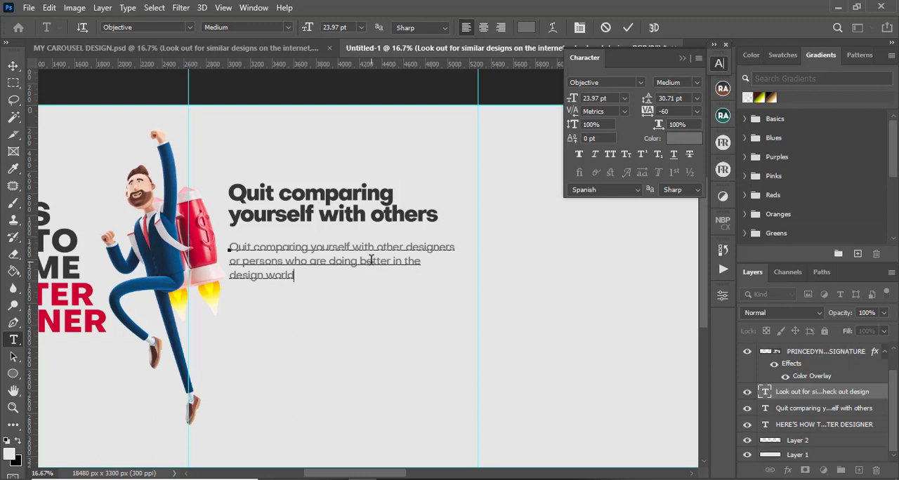
pyautogui.write('/inst')
pyautogui.press('BackSpace')
pyautogui.press('BackSpace')
pyautogui.press('BackSpace')
pyautogui.write('ndustry. This would')
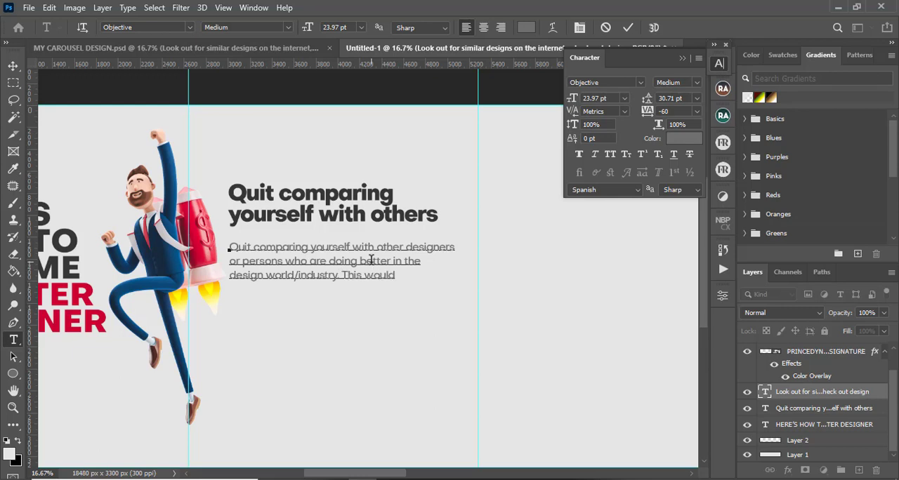
pyautogui.write(' only')
pyautogui.press('BackSpace')
pyautogui.press('BackSpace')
pyautogui.press('BackSpace')
pyautogui.press('BackSpace')
pyautogui.write('most')
pyautogui.write(' times make ')
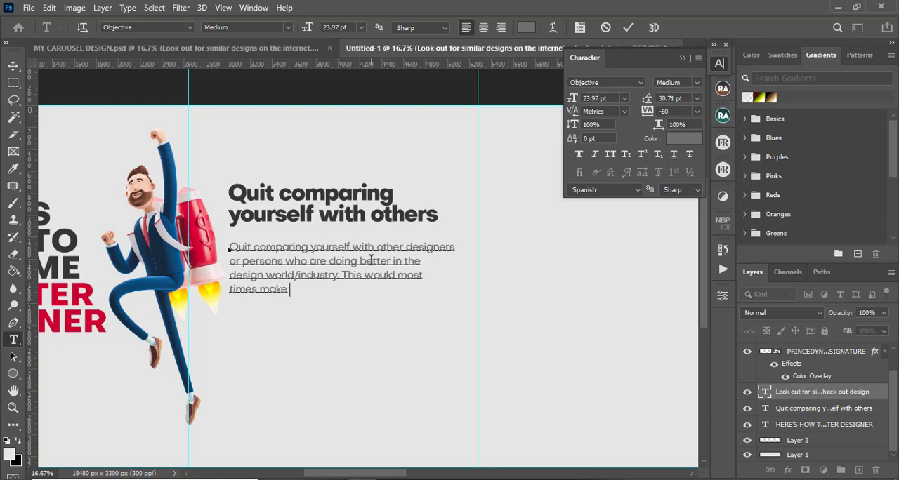
pyautogui.write('you think less of your')
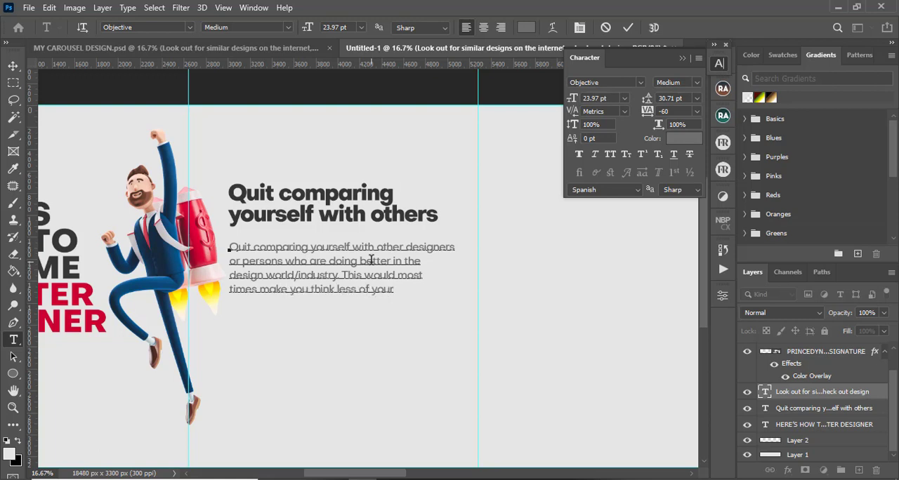
pyautogui.write('self')
# Continue the paragraph with 'and when you begin to think less of yourself, gradually you'll stop appreciating your progress and improvements.'
pyautogui.press('Return')
pyautogui.write('and whe')
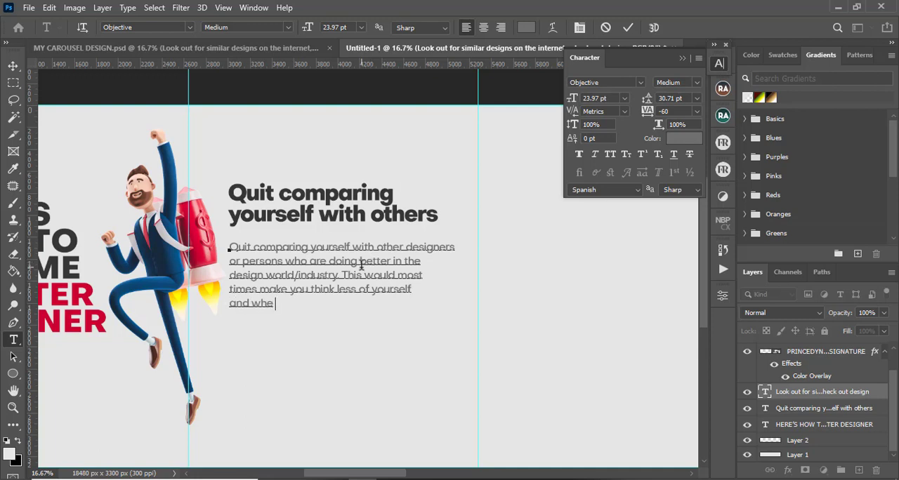
pyautogui.write('n you  begin to ')
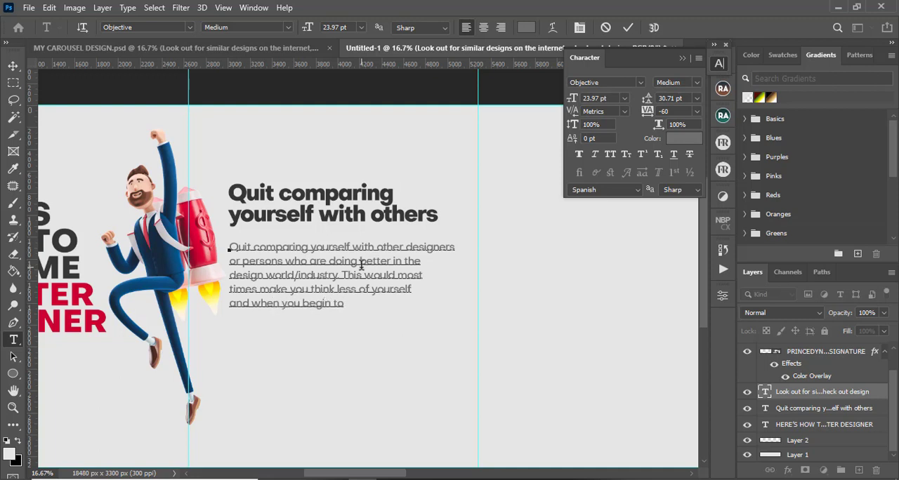
pyautogui.write('think less')
pyautogui.write(' of')
pyautogui.write('yo')
pyautogui.write('ur')
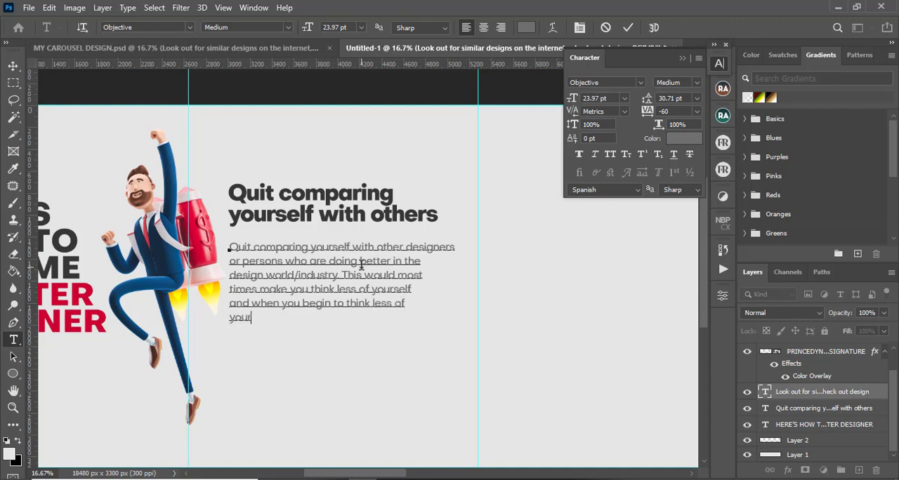
pyautogui.write(' sel')
pyautogui.press('BackSpace')
pyautogui.press('BackSpace')
pyautogui.press('BackSpace')
pyautogui.press('BackSpace')
pyautogui.write('self, gradu')
pyautogui.press('BackSpace')
pyautogui.press('BackSpace')
pyautogui.write('dually you')
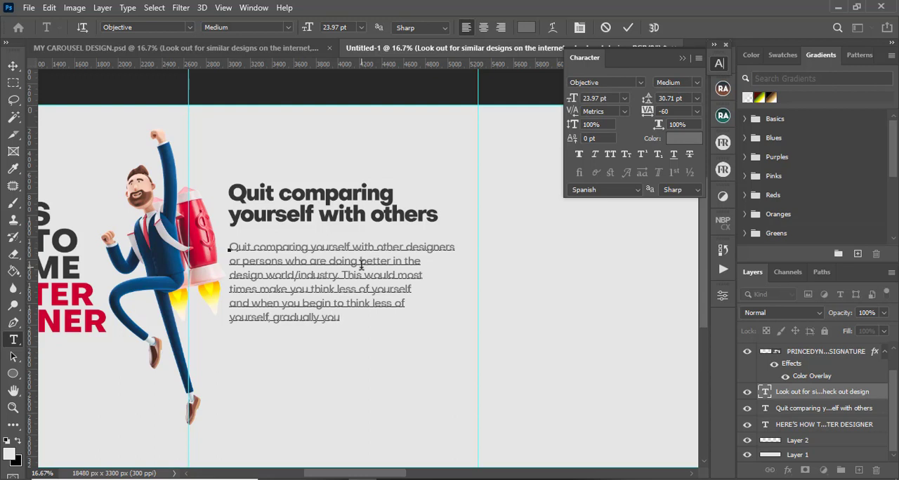
pyautogui.write("'d")
pyautogui.press('BackSpace')
pyautogui.press('BackSpace')
pyautogui.press('BackSpace')
pyautogui.press('BackSpace')
pyautogui.write("'d")
pyautogui.press('BackSpace')
pyautogui.press('BackSpace')
pyautogui.write("'ll stop appreciate")
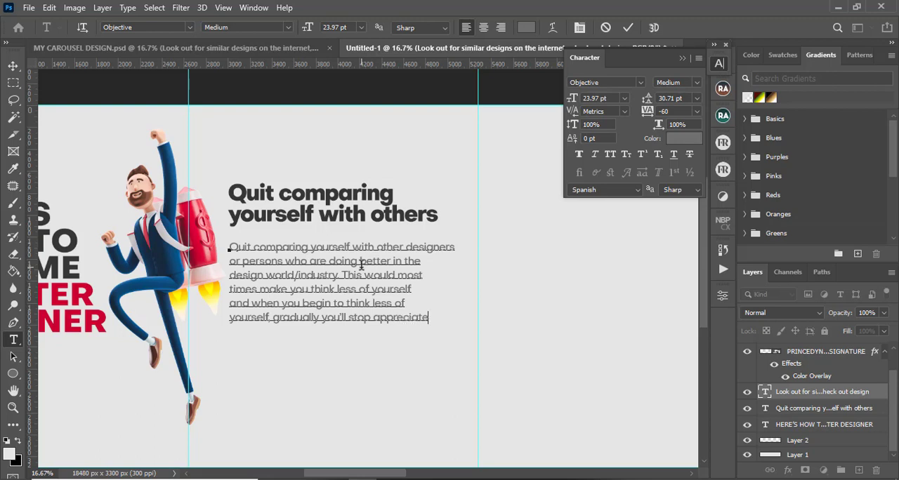
pyautogui.write('ing')
pyautogui.press('BackSpace')
pyautogui.press('BackSpace')
pyautogui.press('BackSpace')
pyautogui.press('BackSpace')
pyautogui.press('BackSpace')
pyautogui.write('ting ')
pyautogui.write('yo')
pyautogui.write('ur pro')
pyautogui.write('gress and')
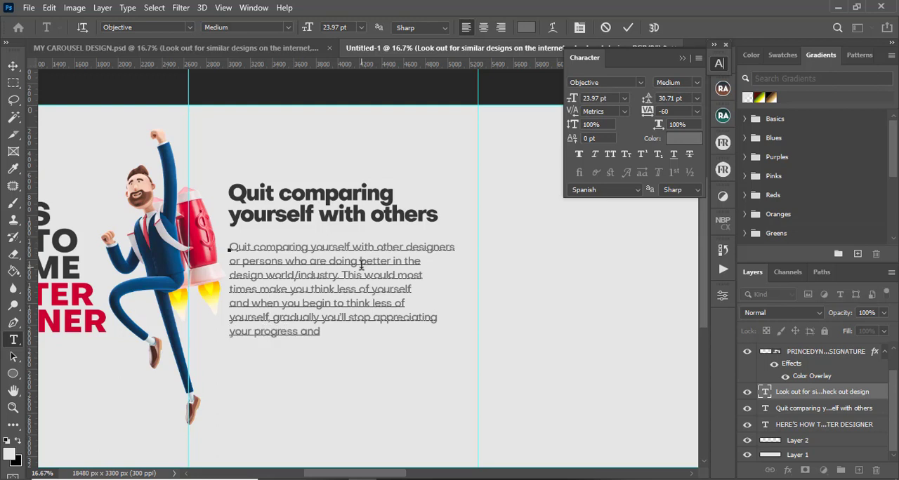
pyautogui.write(' improvement')
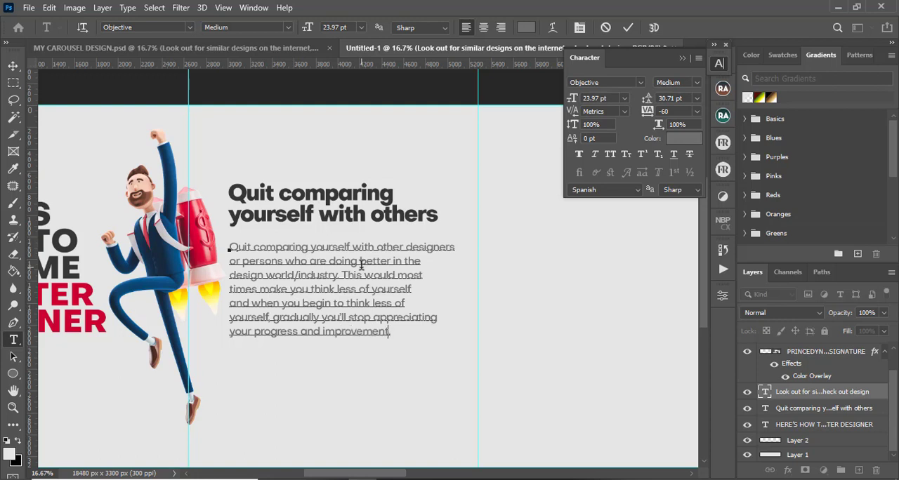
pyautogui.write('s')
# Rearrange the body text's line breaks so the paragraph wraps into even lines, then commit the text
pyautogui.press('Delete')
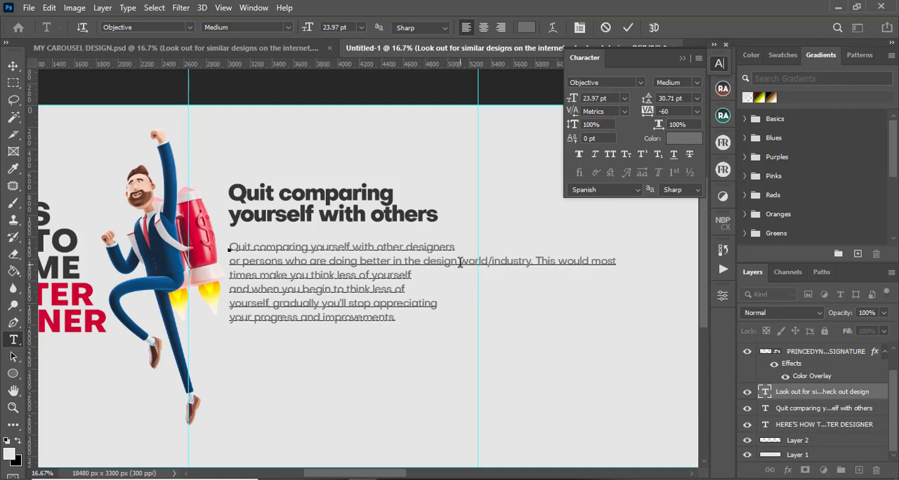
pyautogui.press('Return')
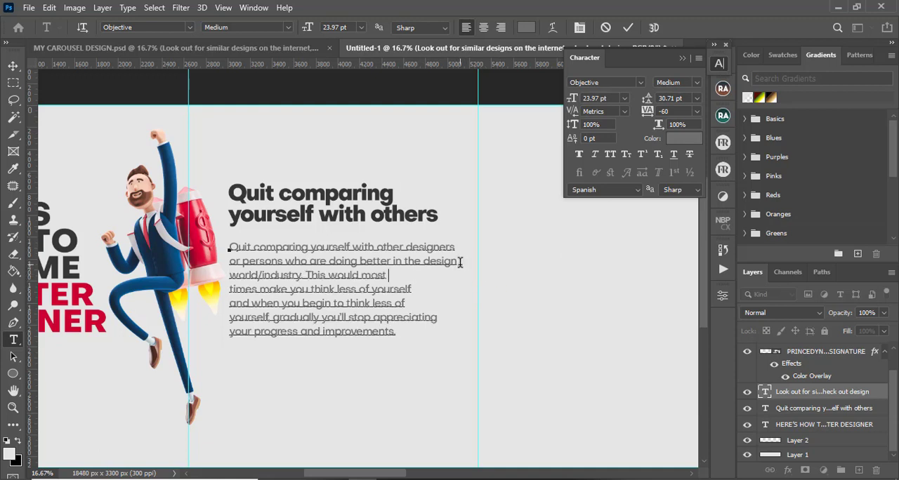
pyautogui.press('Delete')
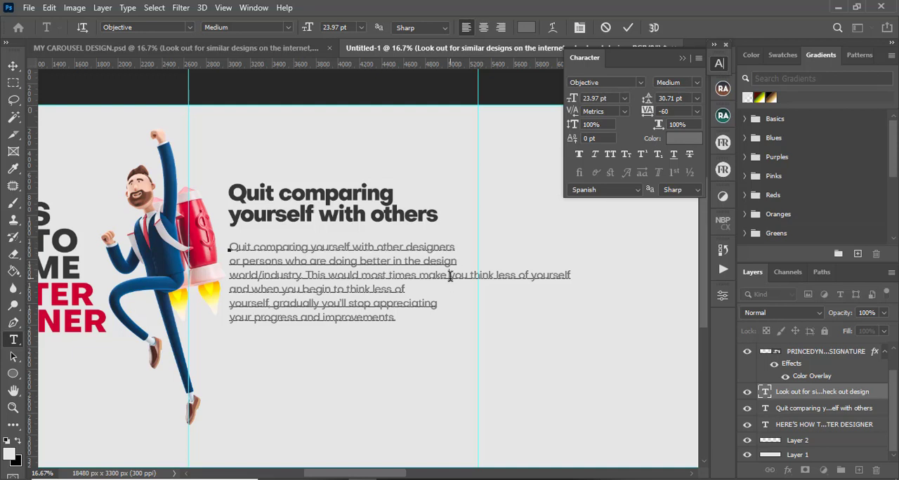
pyautogui.click(450, 276)
pyautogui.press('Return')
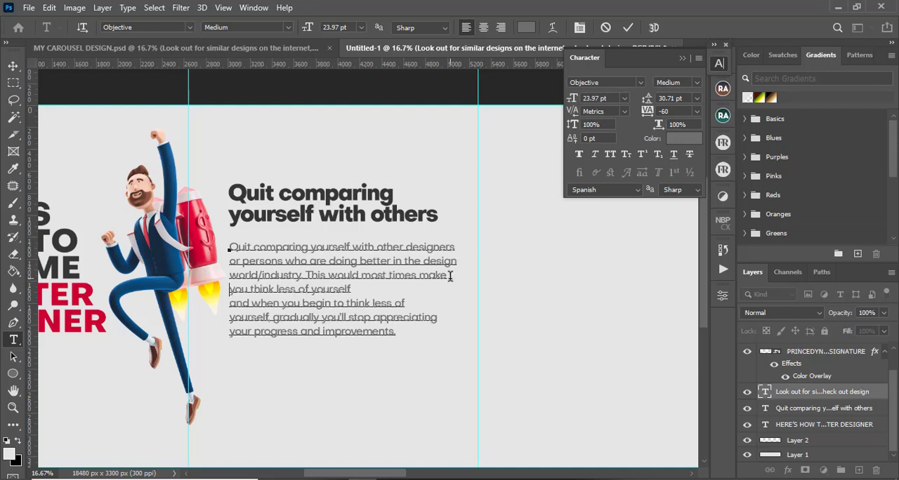
pyautogui.click(358, 289)
pyautogui.press('Delete')
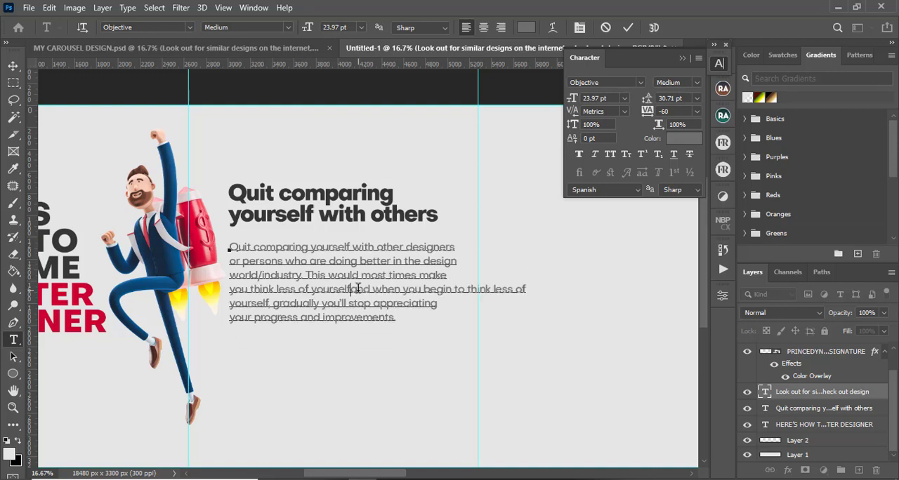
pyautogui.click(459, 289)
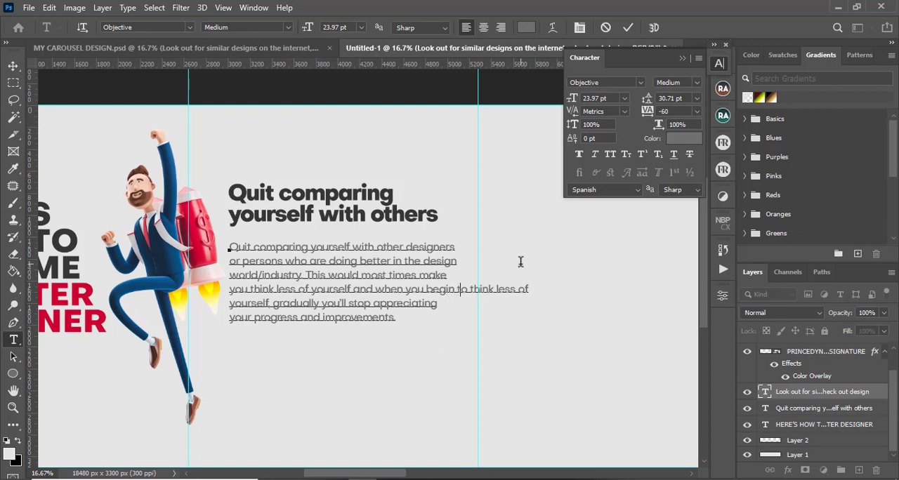
pyautogui.press('Return')
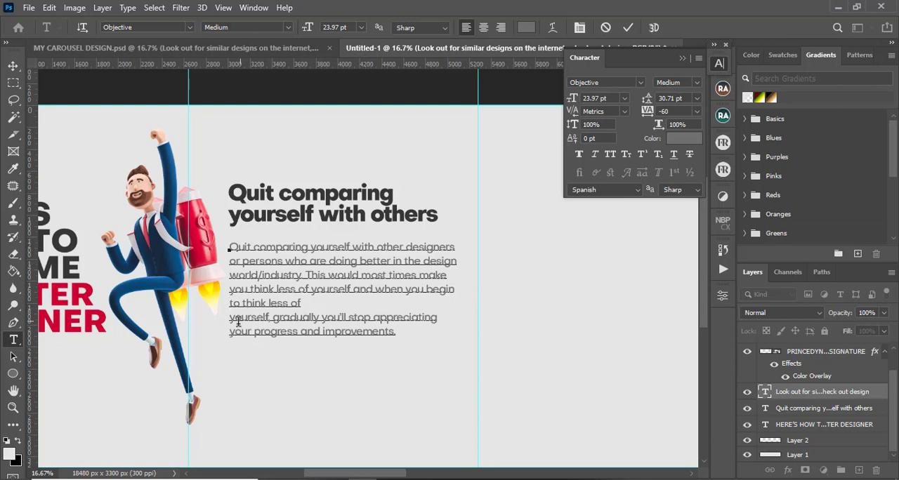
pyautogui.press('Delete')
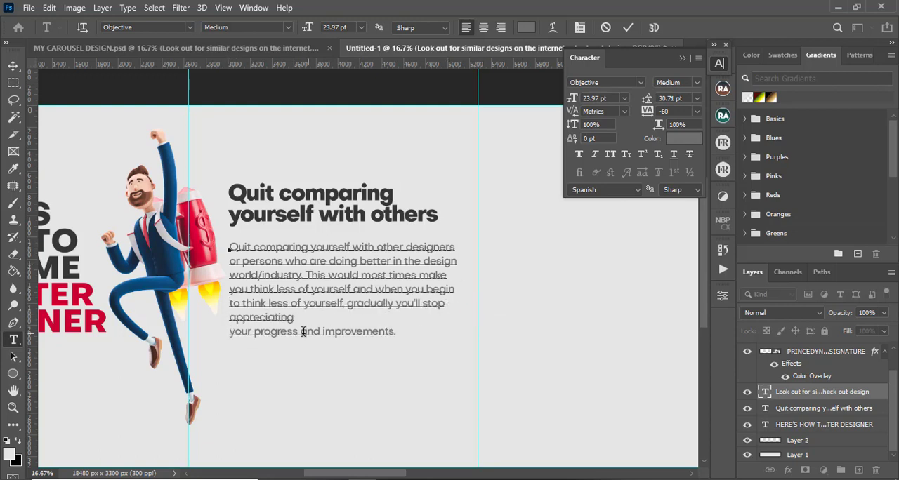
pyautogui.click(231, 329)
pyautogui.press('Delete')
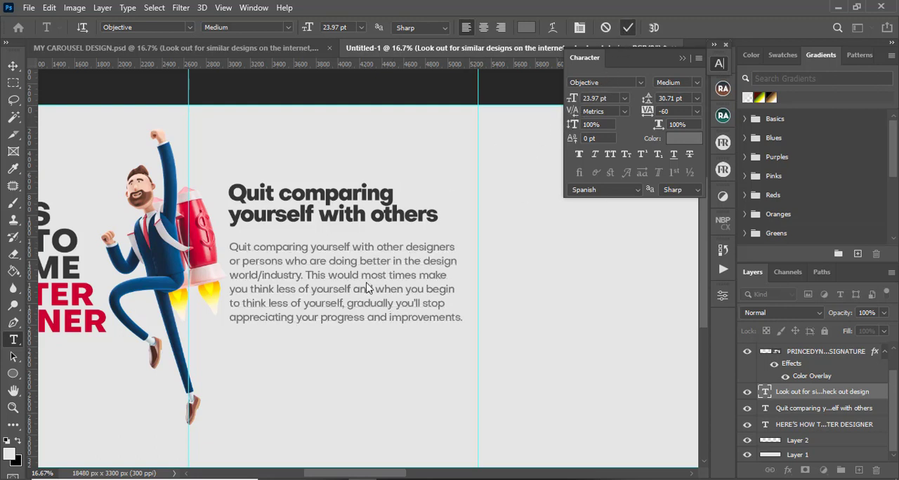
pyautogui.hotkey('ctrl', 'Return')
# Nudge the headline slightly up and left so its edge aligns with the body text
pyautogui.press('v')
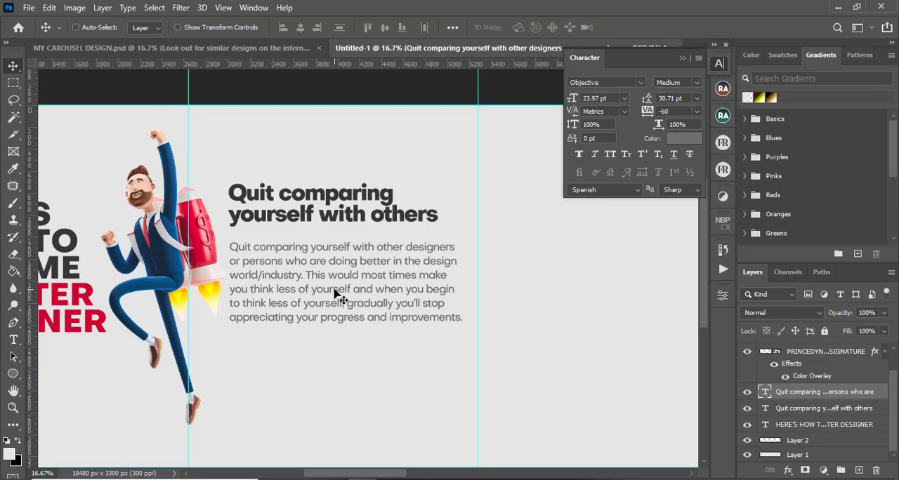
pyautogui.hotkey('ctrl', '-')
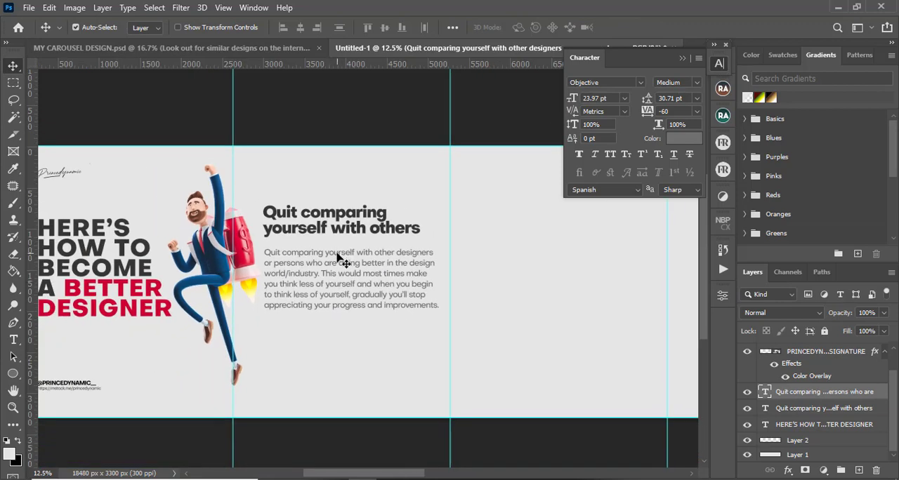
pyautogui.moveTo(340, 259)
pyautogui.mouseDown()
pyautogui.moveTo(337, 239)
pyautogui.moveTo(333, 260)
pyautogui.moveTo(332, 247)
pyautogui.mouseUp()
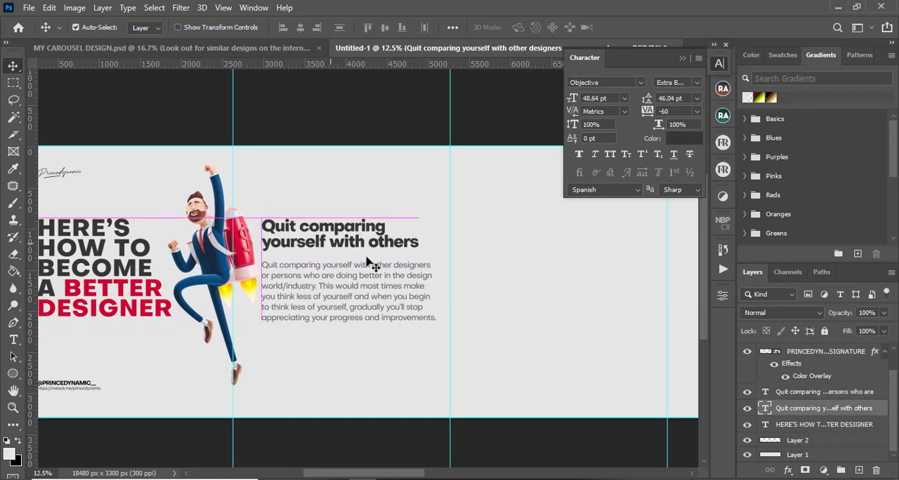
pyautogui.scroll(-3, 372, 265)
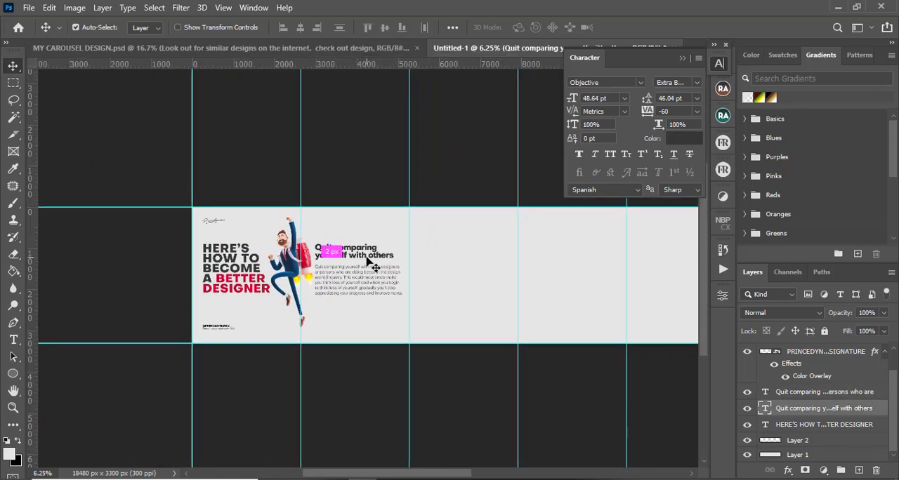
pyautogui.scroll(1, 372, 265)
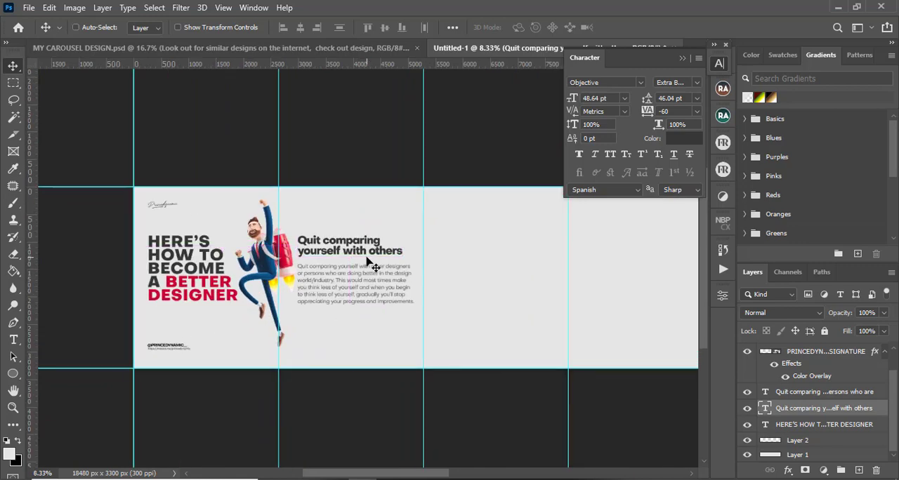
pyautogui.scroll(1, 373, 264)
pyautogui.scroll(1, 372, 265)
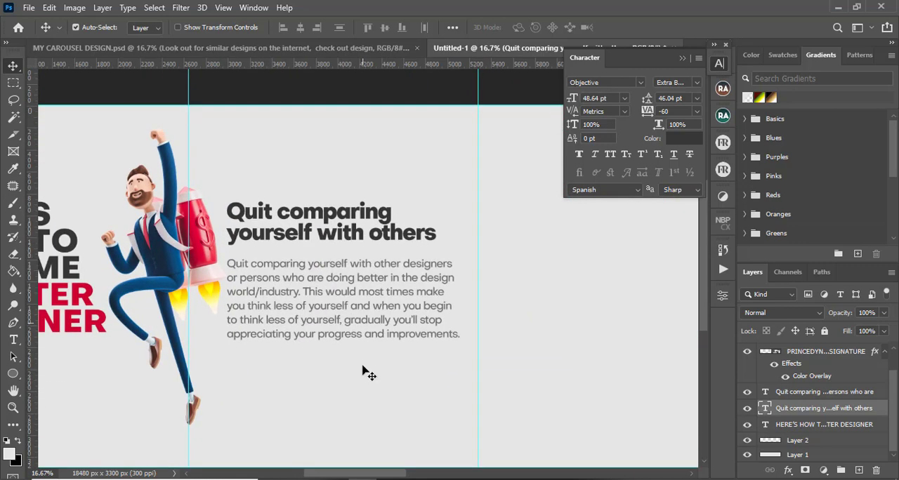
pyautogui.moveTo(379, 474); pyautogui.dragTo(399, 474)
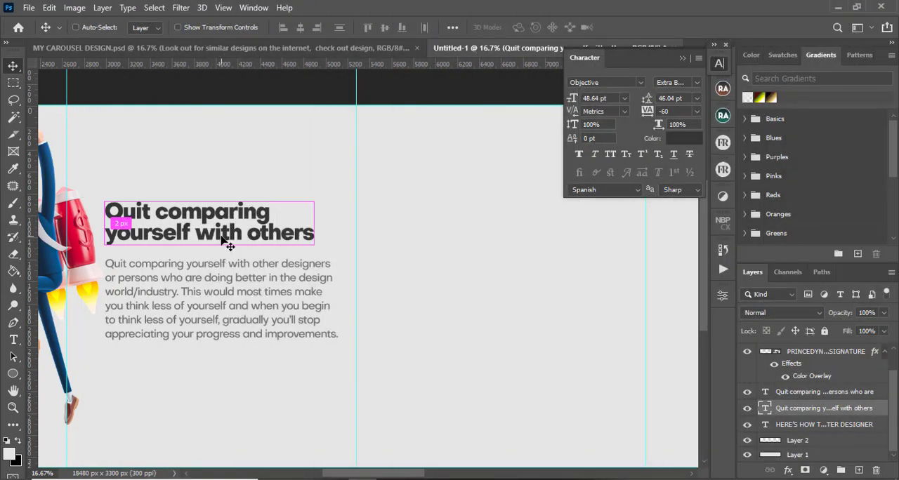
# Duplicate the headline onto the next slide and rewrite the copy as 'Covet! dont envy!'
pyautogui.hotkey('ctrl', '-')
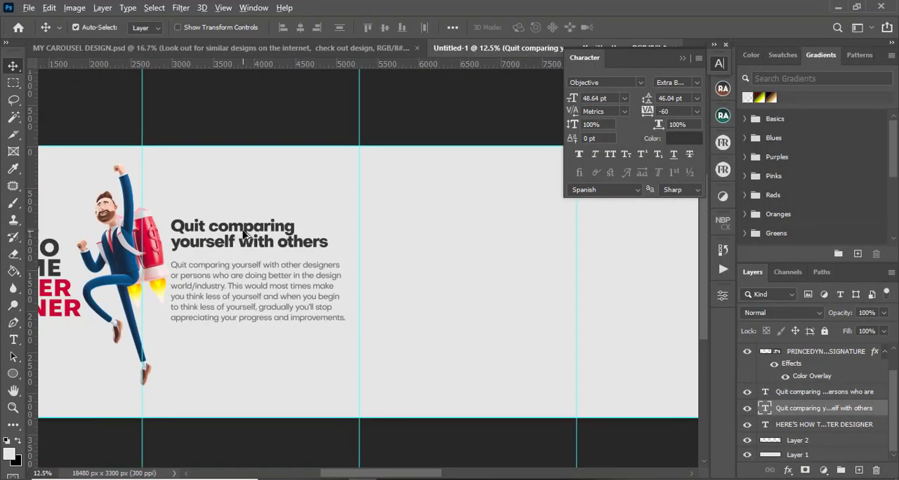
pyautogui.moveTo(249, 235); pyautogui.dragTo(458, 236)
pyautogui.doubleClick(455, 226)
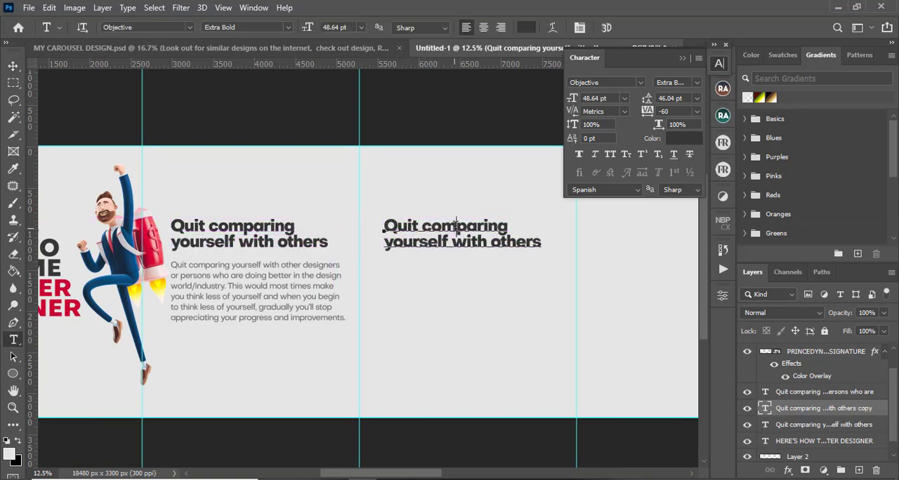
pyautogui.write('Covet')
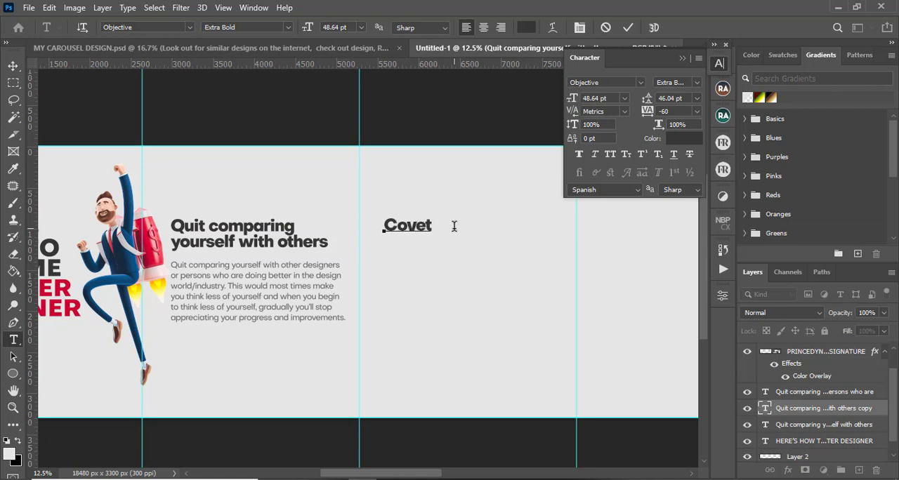
pyautogui.write(' t')
pyautogui.press('BackSpace')
pyautogui.press('BackSpace')
pyautogui.write('! dont envy')
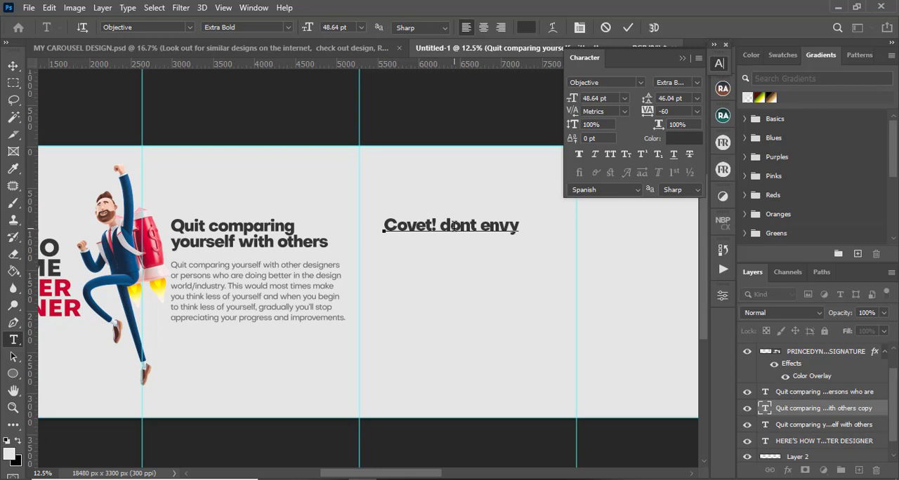
pyautogui.write('!')
pyautogui.click(627, 28)
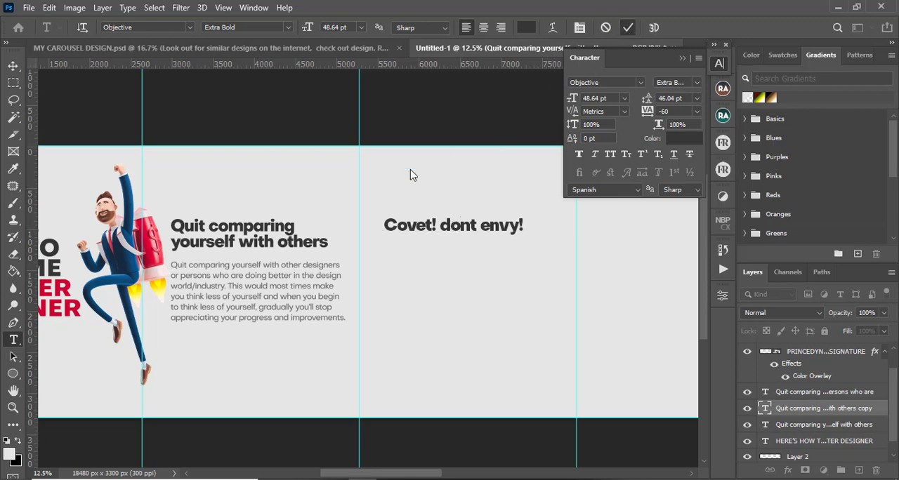
# Duplicate the body text onto the second slide beneath the new headline and nudge it slightly up
pyautogui.press('v')
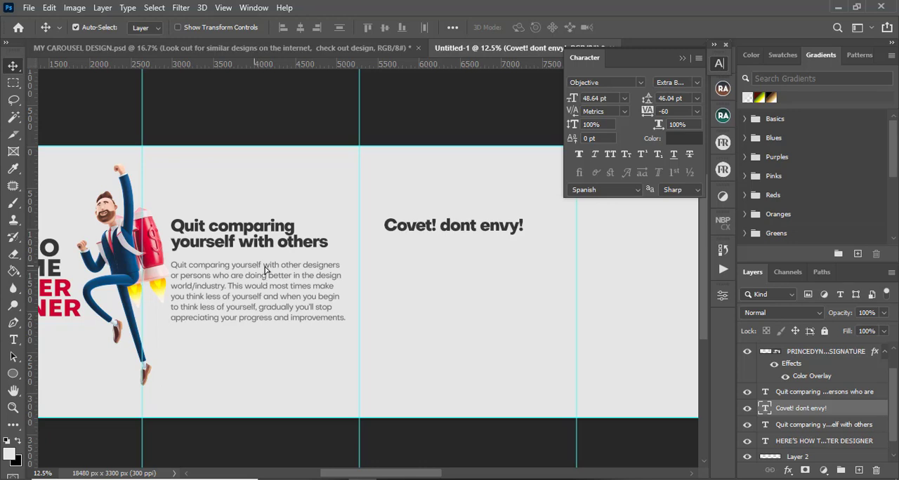
pyautogui.moveTo(257, 271); pyautogui.dragTo(445, 244)
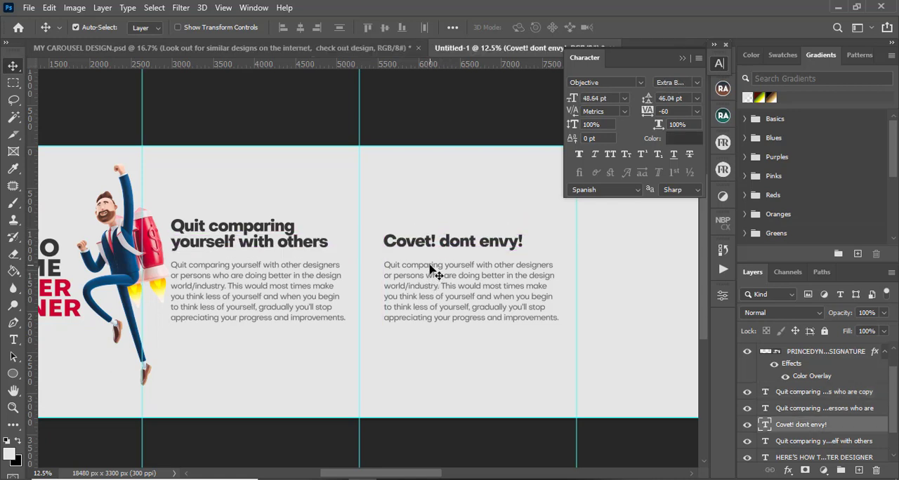
pyautogui.click(443, 279)
pyautogui.hotkey('shift', 'Up')
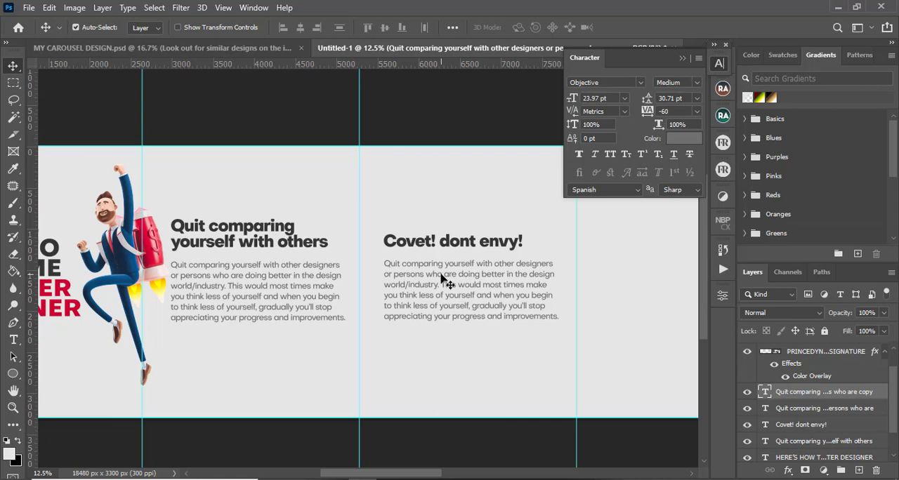
# Open the copied body paragraph on the second slide for editing and select all its text
pyautogui.scroll(3, 442, 278)
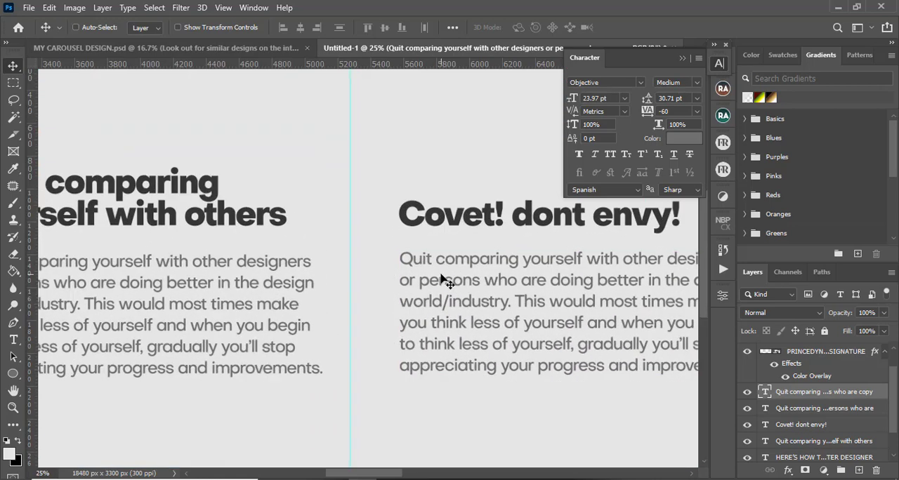
pyautogui.moveTo(340, 476); pyautogui.dragTo(360, 475)
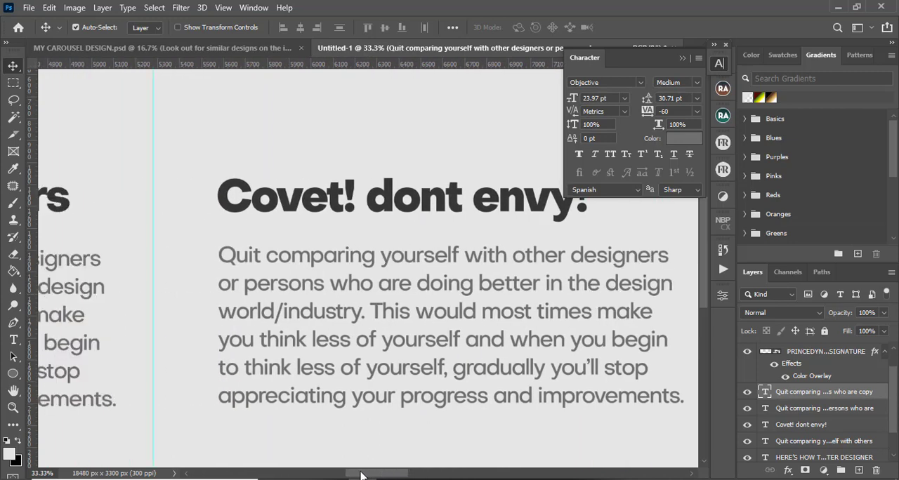
pyautogui.doubleClick(281, 255)
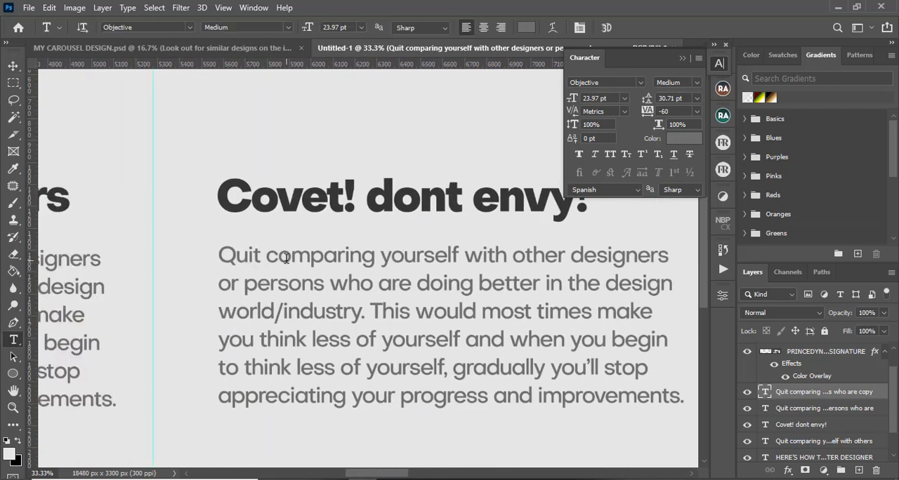
pyautogui.hotkey('ctrl', 'a')
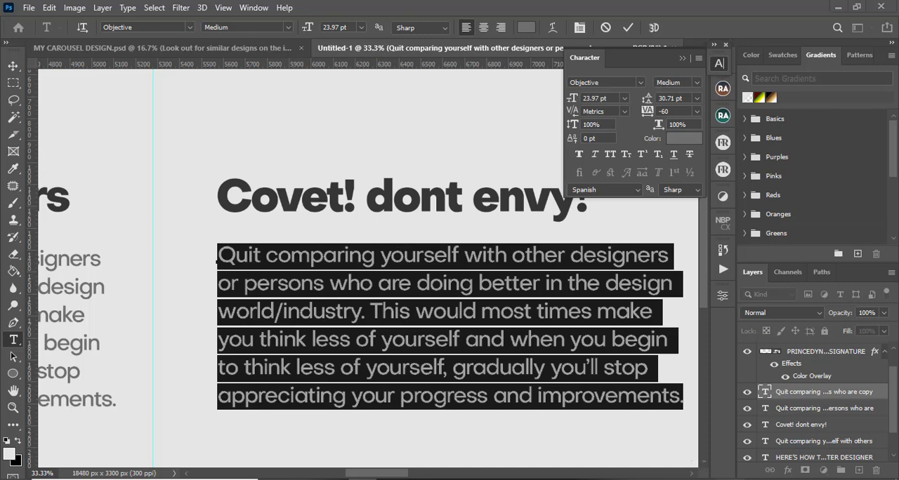
# Collapse the Character panel to free up the canvas view
pyautogui.click(489, 102)
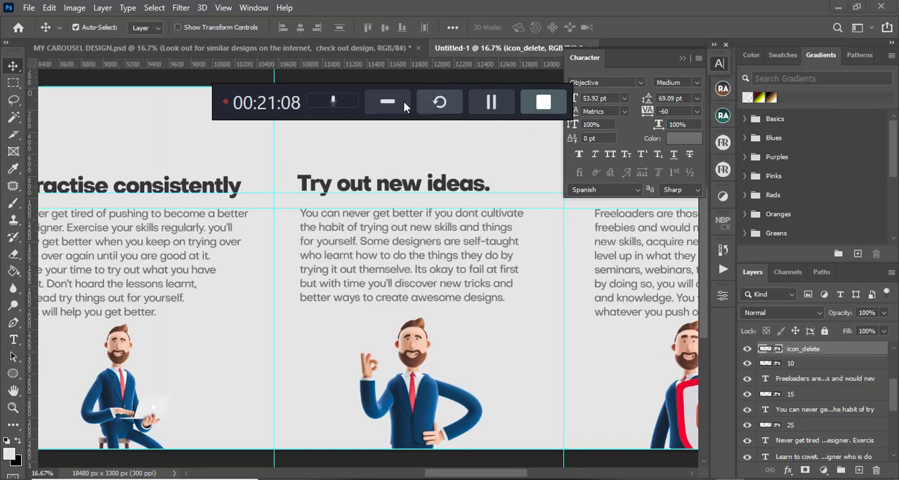
pyautogui.click(404, 104)
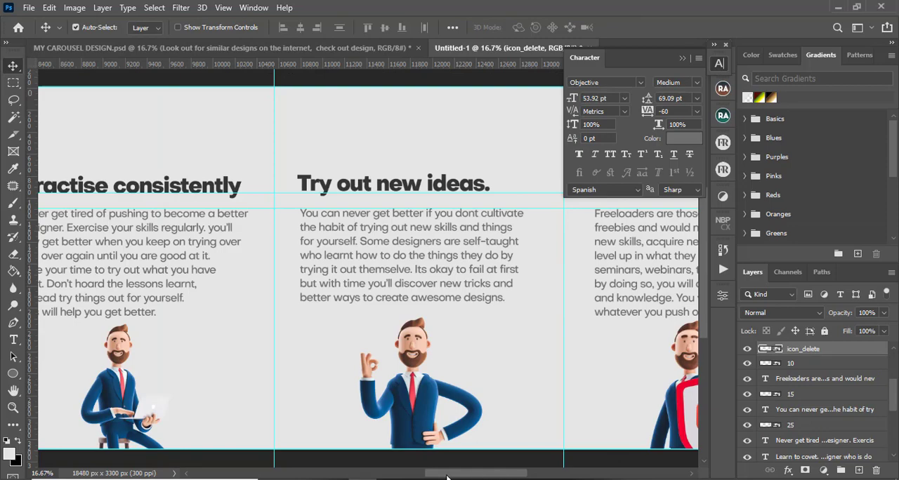
pyautogui.moveTo(462, 479); pyautogui.dragTo(374, 464)
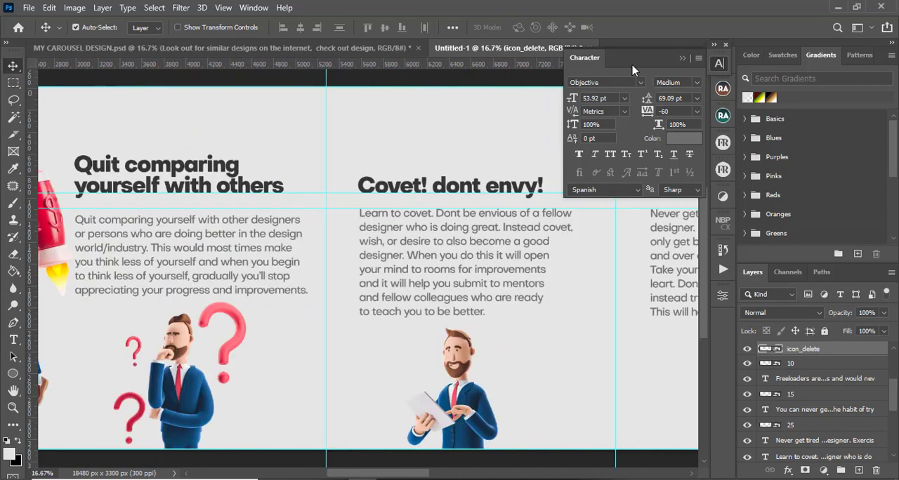
pyautogui.click(681, 58)
# Locate and select the social handles layer at the bottom of the title slide
pyautogui.hotkey('ctrl', '-')
pyautogui.hotkey('ctrl', '-')
pyautogui.hotkey('ctrl', '-')
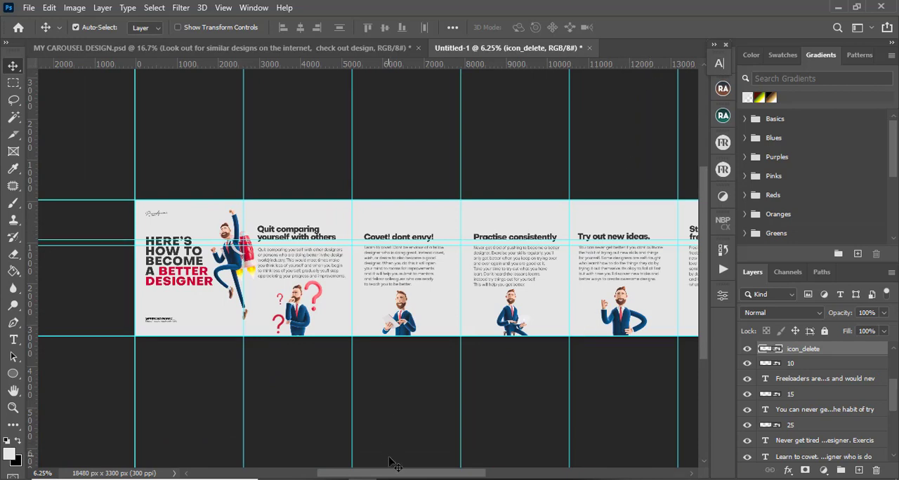
pyautogui.moveTo(393, 474)
pyautogui.mouseDown()
pyautogui.moveTo(474, 474)
pyautogui.moveTo(379, 474)
pyautogui.mouseUp()
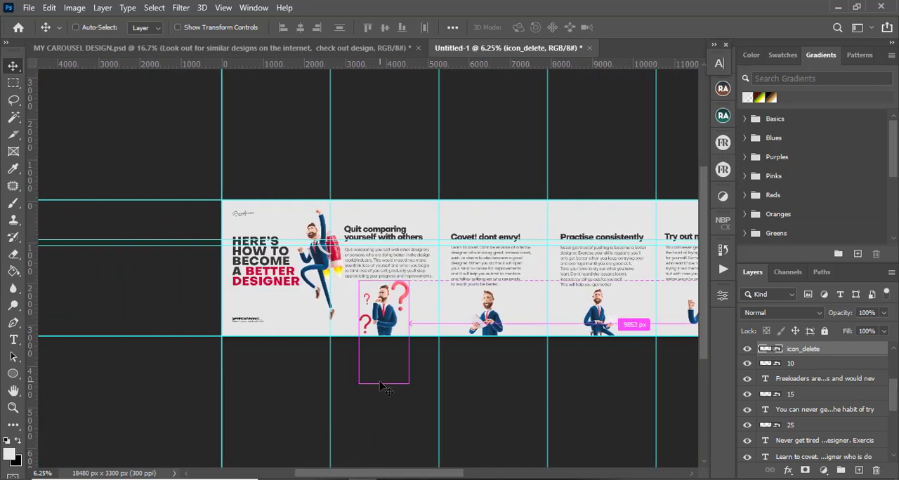
pyautogui.hotkey('ctrl', '+')
pyautogui.hotkey('ctrl', '+')
pyautogui.hotkey('ctrl', '+')
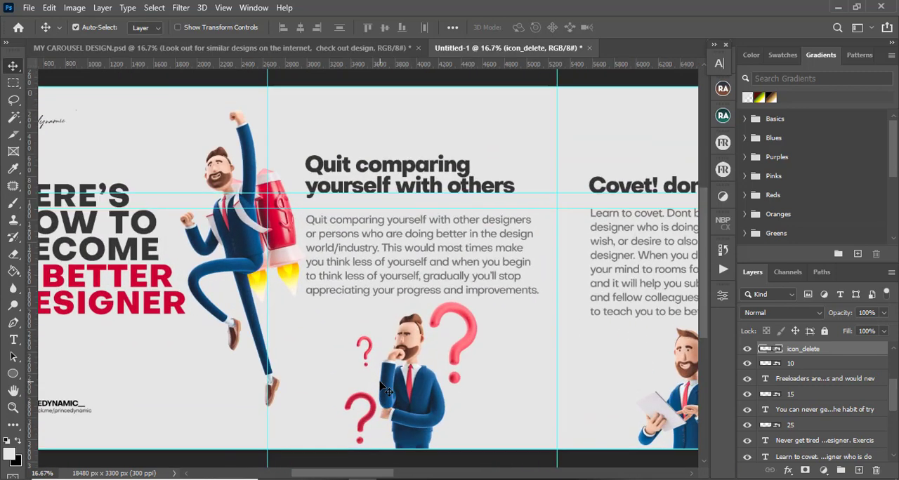
pyautogui.moveTo(341, 476); pyautogui.dragTo(316, 463)
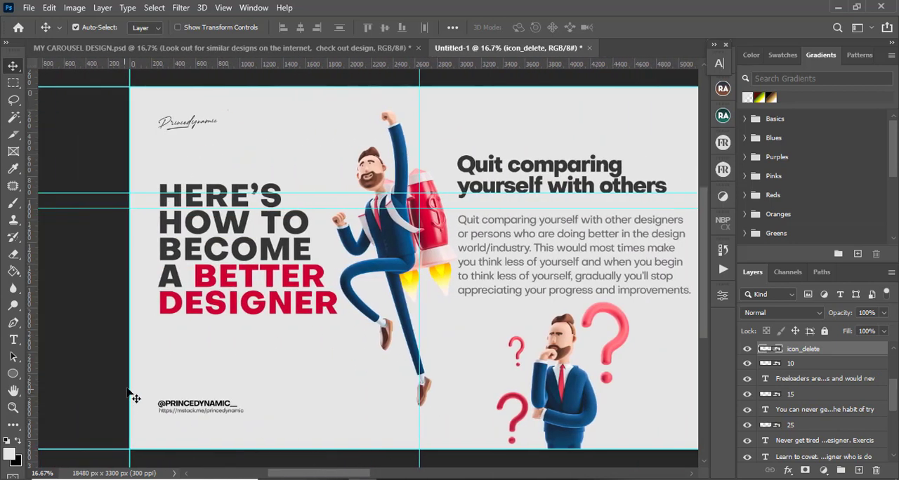
pyautogui.click(168, 405)
pyautogui.click(179, 406)
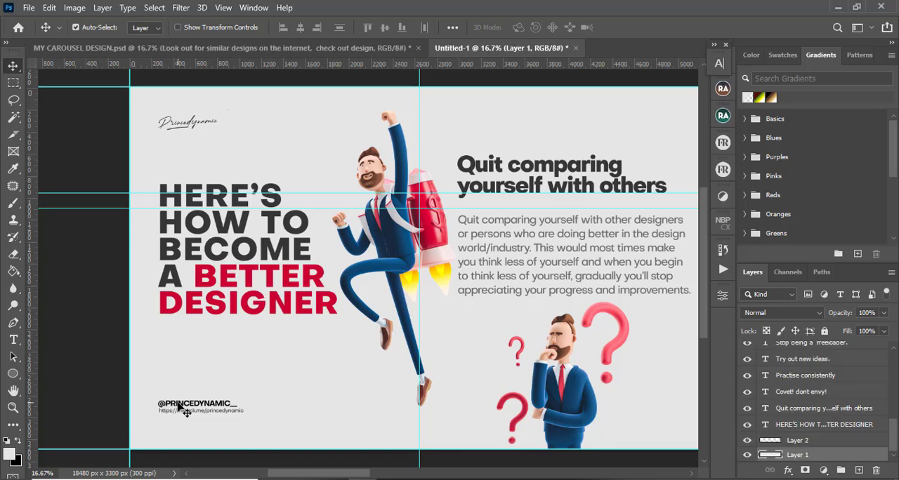
pyautogui.click(173, 407)
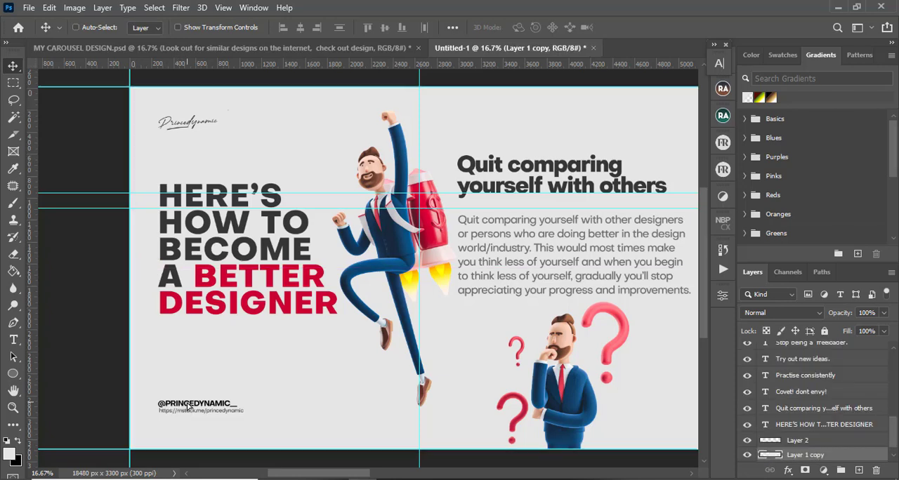
pyautogui.click(174, 408)
pyautogui.click(180, 408)
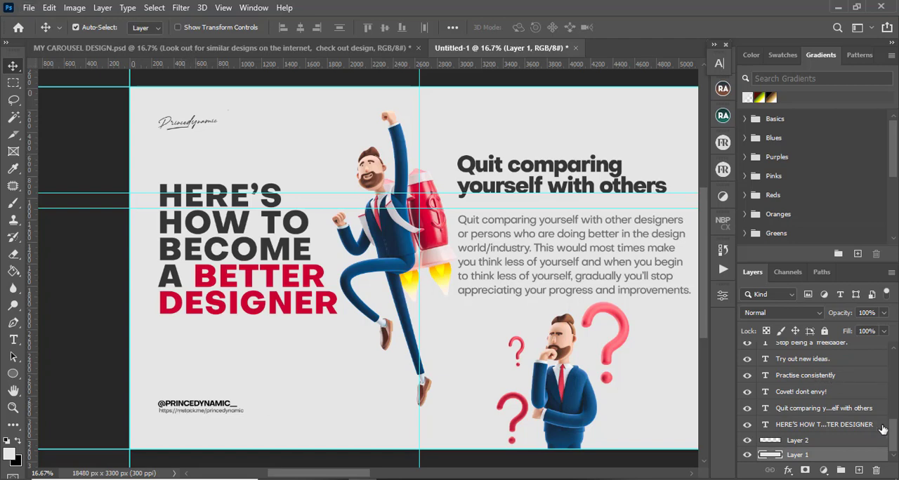
pyautogui.moveTo(892, 435); pyautogui.dragTo(894, 398)
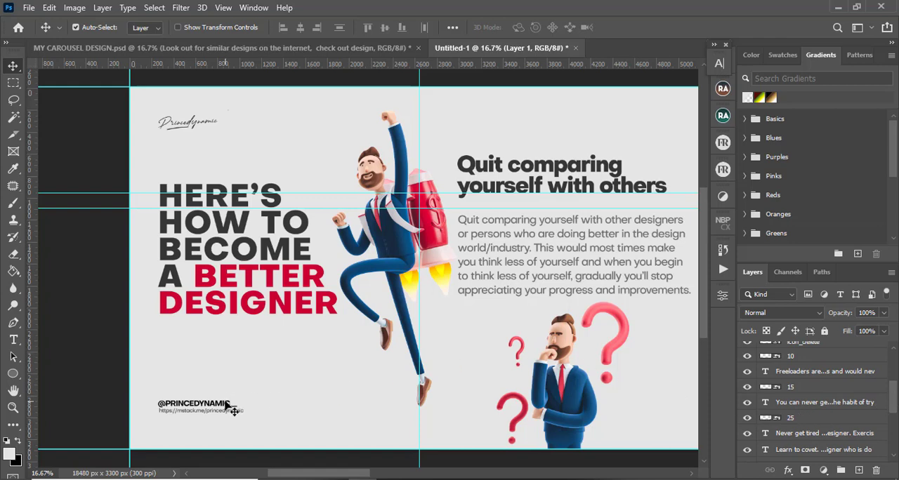
pyautogui.click(178, 406)
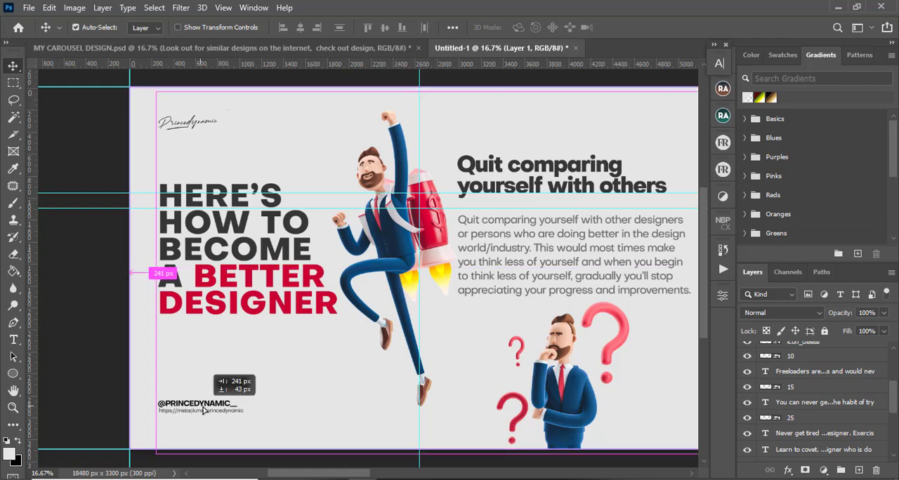
pyautogui.click(174, 405)
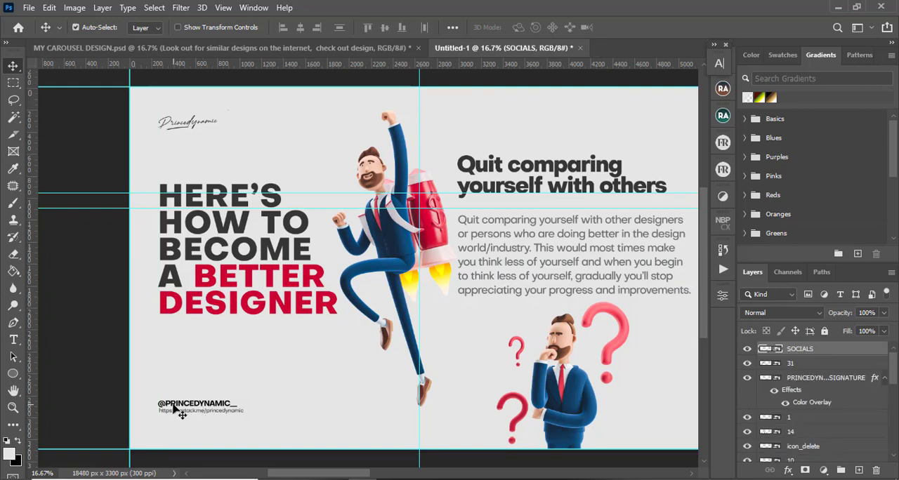
# Zoom in on the social handles and toggle their layer's visibility off and back on
pyautogui.hotkey('ctrl', '+')
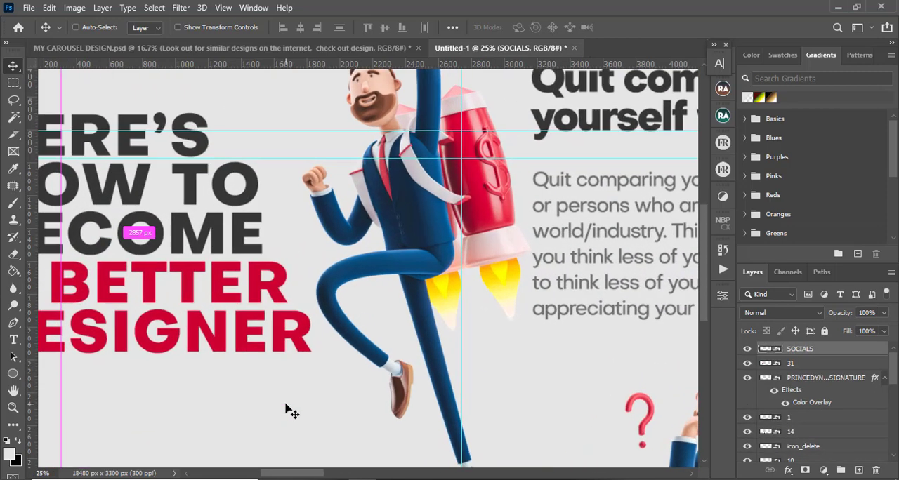
pyautogui.press('h')
pyautogui.moveTo(285, 409); pyautogui.dragTo(359, 208)
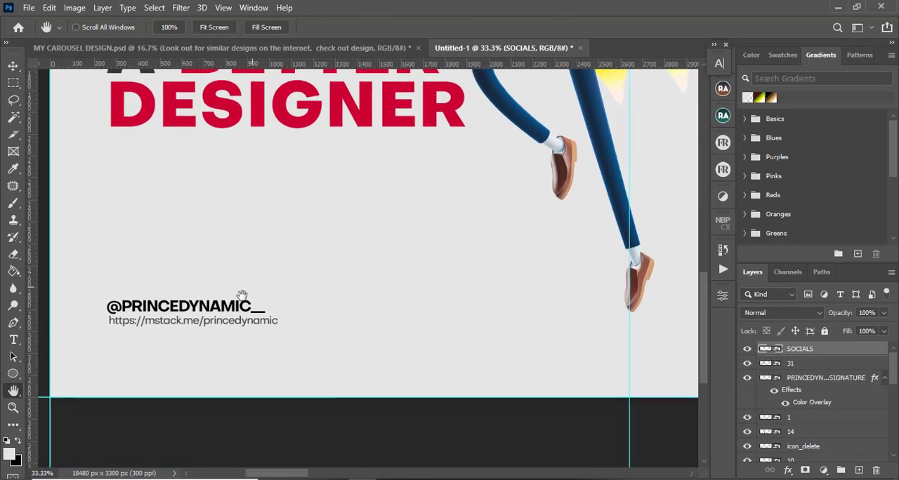
pyautogui.press('v')
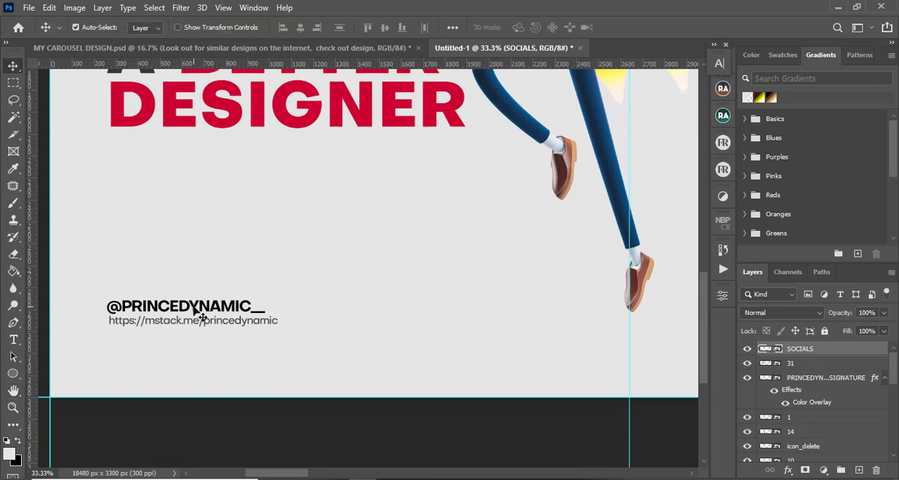
pyautogui.click(747, 349)
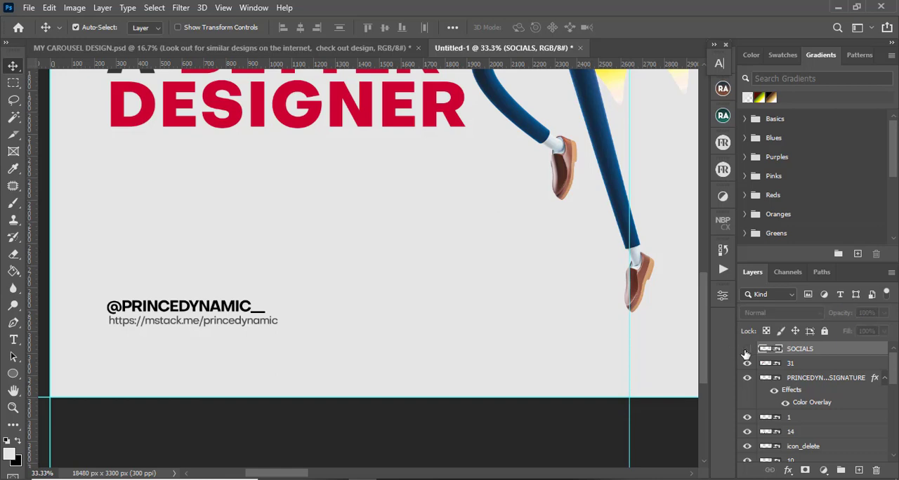
pyautogui.click(746, 350)
# Nudge the social handles block down slightly on the title slide
pyautogui.hotkey('ctrl', '-')
pyautogui.hotkey('ctrl', '-')
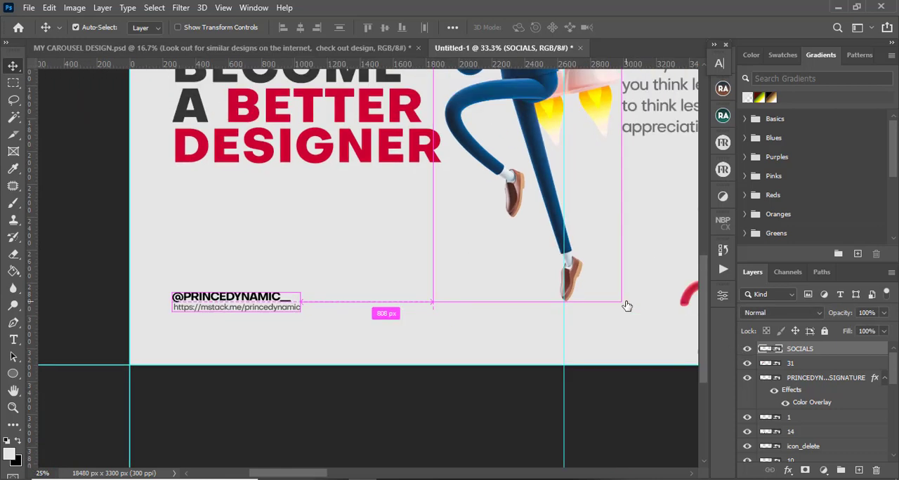
pyautogui.hotkey('ctrl', '-')
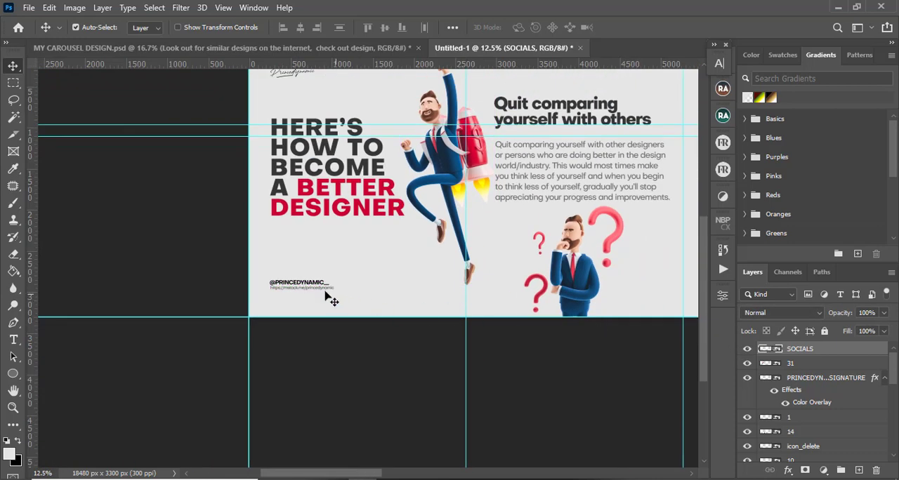
pyautogui.press('Down')
pyautogui.press('Down')
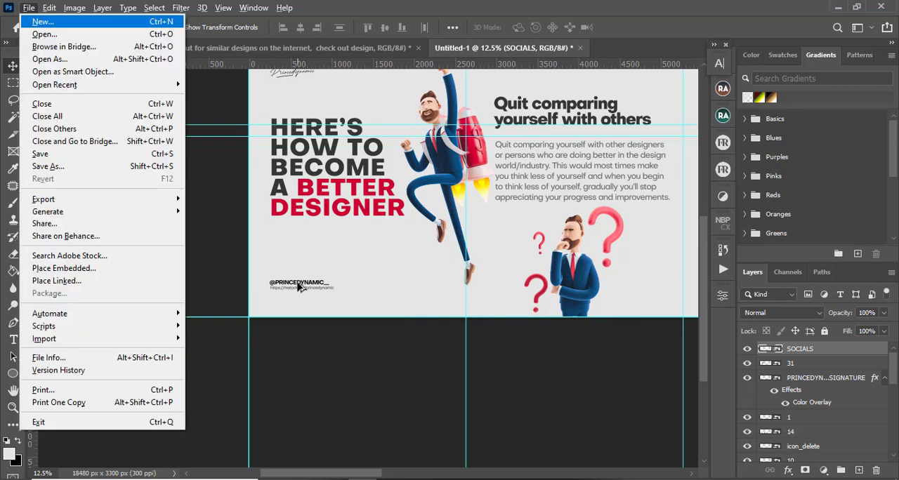
pyautogui.click(307, 289)
pyautogui.click(315, 289)
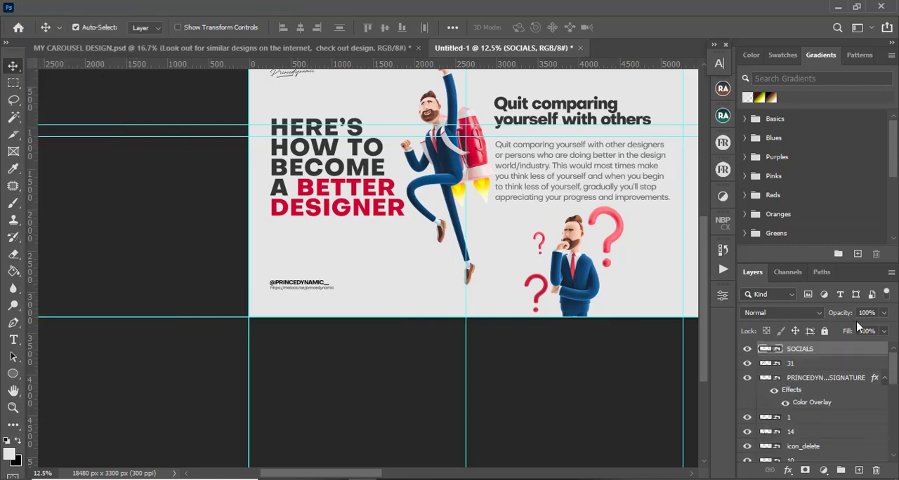
pyautogui.hotkey('shift', 'Down')
pyautogui.hotkey('shift', 'Down')
pyautogui.hotkey('shift', 'Down')
pyautogui.hotkey('shift', 'Down')
pyautogui.hotkey('shift', 'Down')
pyautogui.hotkey('shift', 'Down')
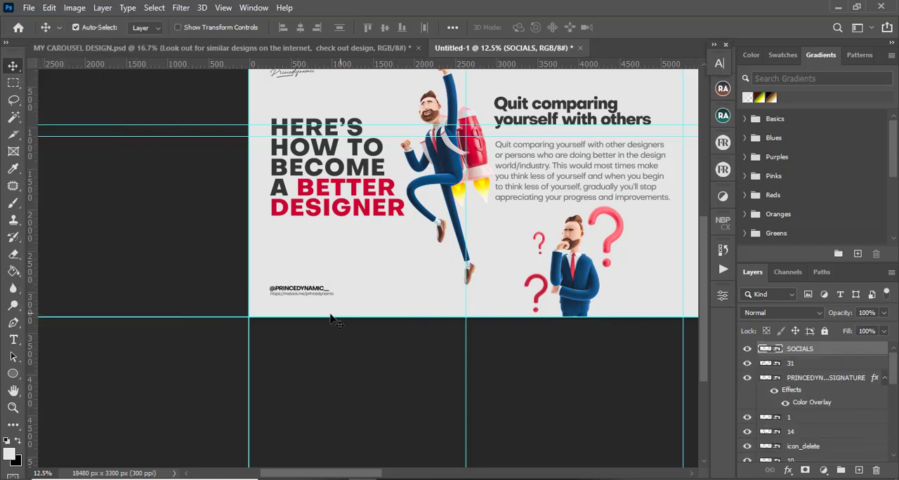
# Duplicate the social handles onto the lower left corner of the 'Quit comparing yourself with others' slide
pyautogui.moveTo(296, 292)
pyautogui.mouseDown()
pyautogui.moveTo(638, 293)
pyautogui.moveTo(509, 293)
pyautogui.moveTo(541, 287)
pyautogui.moveTo(506, 301)
pyautogui.mouseUp()
pyautogui.hotkey('ctrl', 't')
pyautogui.press('Return')
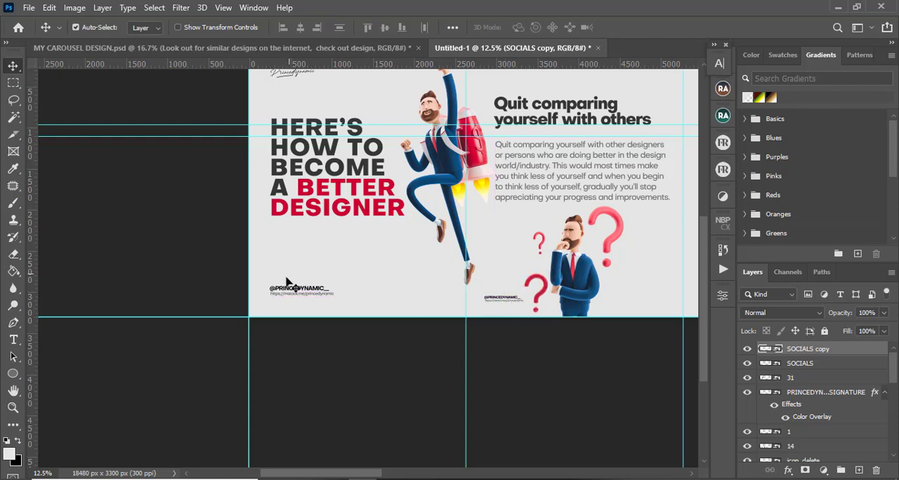
# Lower the title slide's social handles slightly and undo two stray drags on the next slide
pyautogui.moveTo(297, 291); pyautogui.dragTo(296, 296)
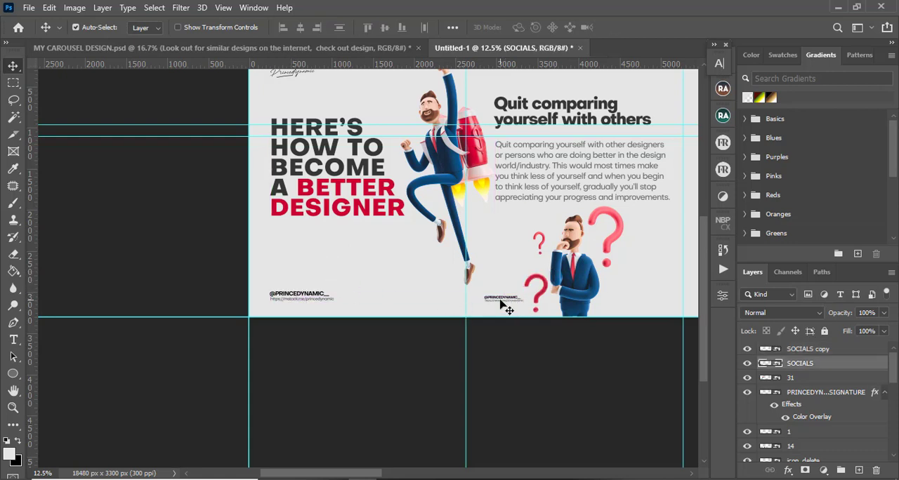
pyautogui.moveTo(499, 298); pyautogui.dragTo(506, 298)
pyautogui.press('ctrl')
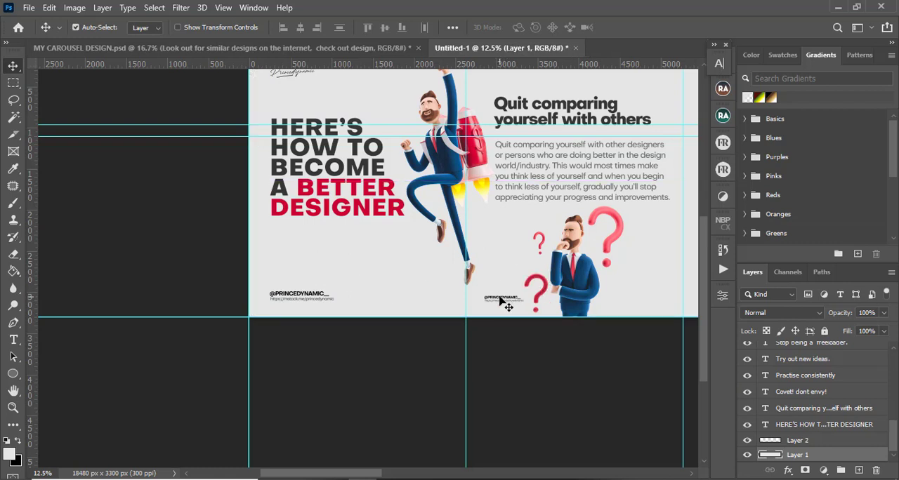
pyautogui.hotkey('ctrl', 'z')
pyautogui.moveTo(501, 295); pyautogui.dragTo(503, 300)
pyautogui.hotkey('ctrl', 'z')
# Nudge the copied social handles down to match the title slide's position
pyautogui.click(512, 297)
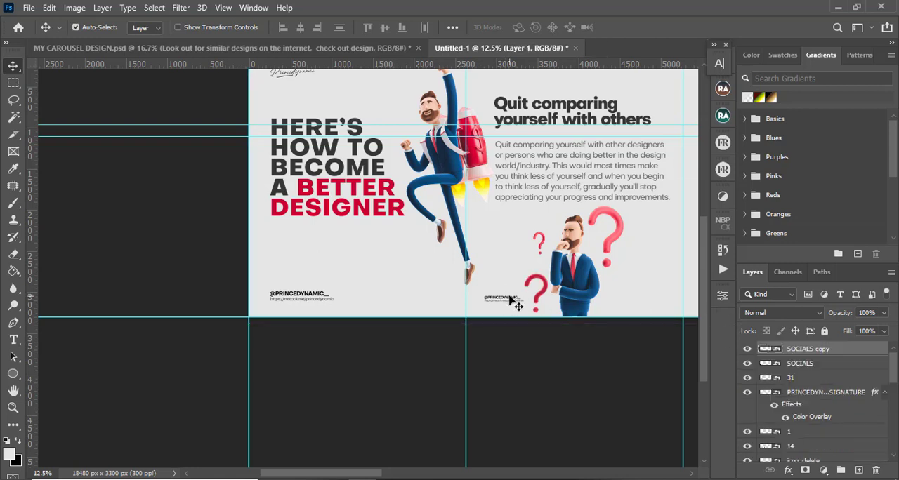
pyautogui.hotkey('shift', 'Down')
pyautogui.hotkey('shift', 'Down')
pyautogui.hotkey('shift', 'Down')
pyautogui.hotkey('shift', 'Down')
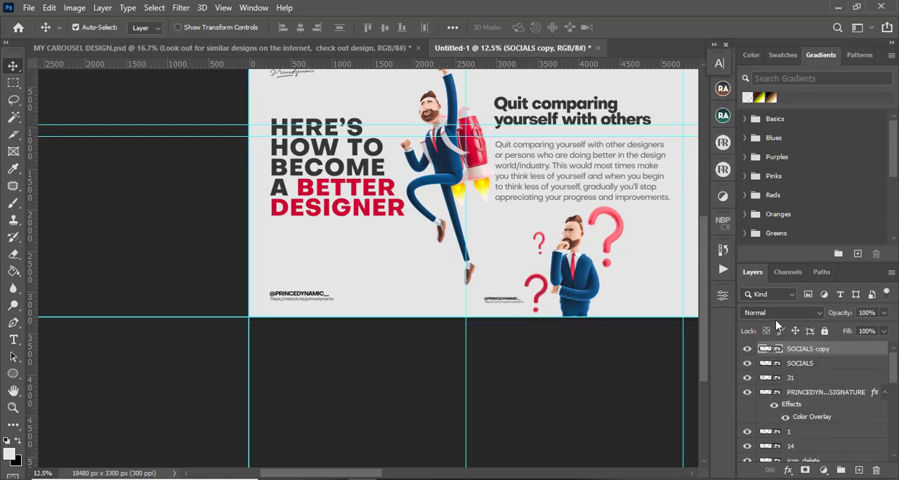
# Duplicate the social handles and move the copy onto the 'Covet! dont envy!' slide's lower left corner
pyautogui.hotkey('ctrl', 'j')
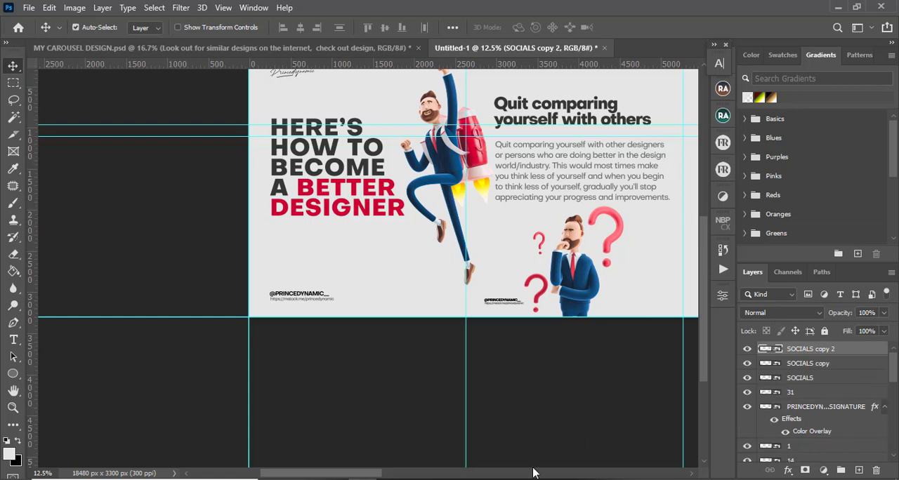
pyautogui.moveTo(345, 473); pyautogui.dragTo(383, 442)
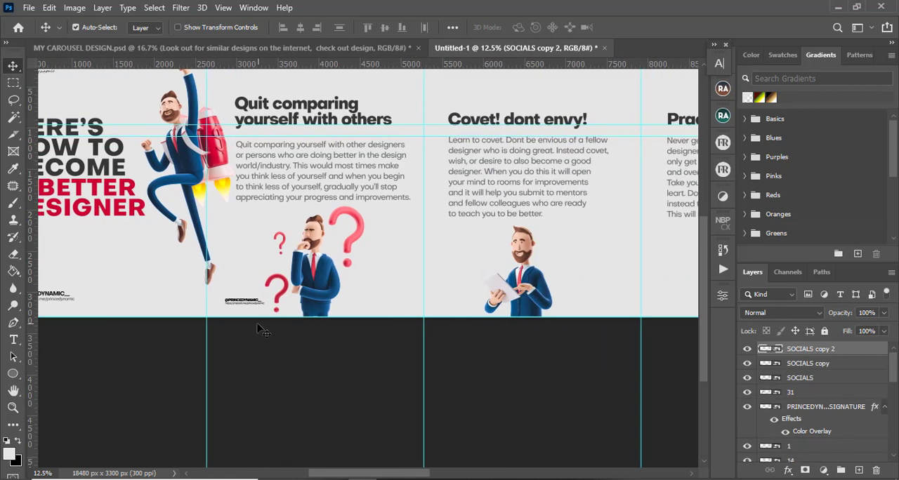
pyautogui.moveTo(250, 302); pyautogui.dragTo(529, 295)
pyautogui.moveTo(413, 477); pyautogui.dragTo(441, 477)
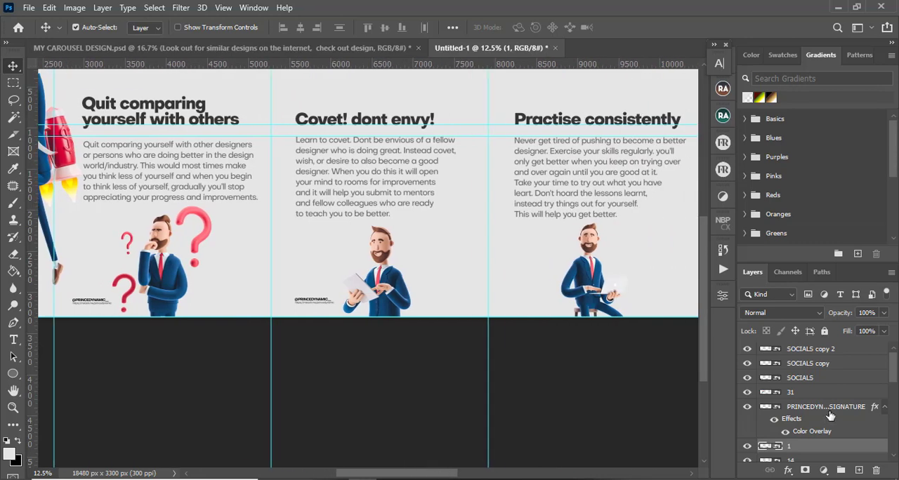
# Duplicate the social handles and move the copy onto the 'Practise consistently' slide's lower left corner
pyautogui.click(826, 351)
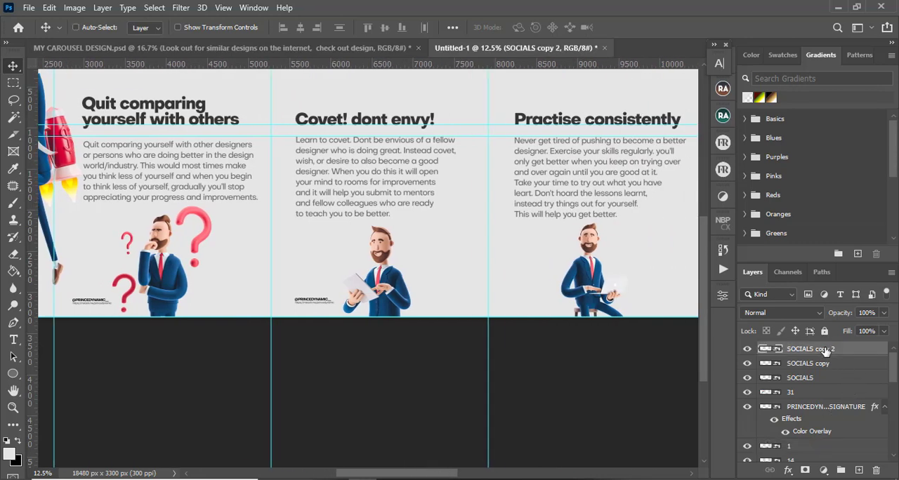
pyautogui.hotkey('ctrl', 'j')
pyautogui.hotkey('ctrl', 't')
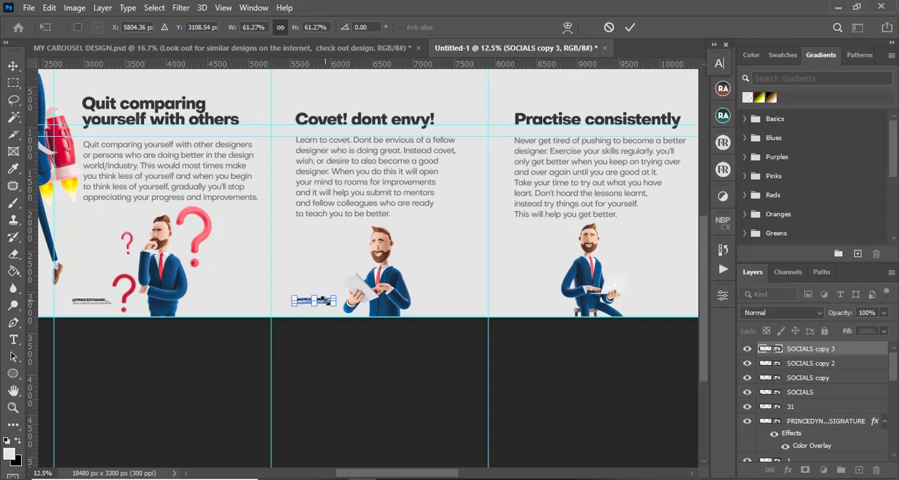
pyautogui.scroll(-1, 324, 301)
pyautogui.scroll(2, 325, 300)
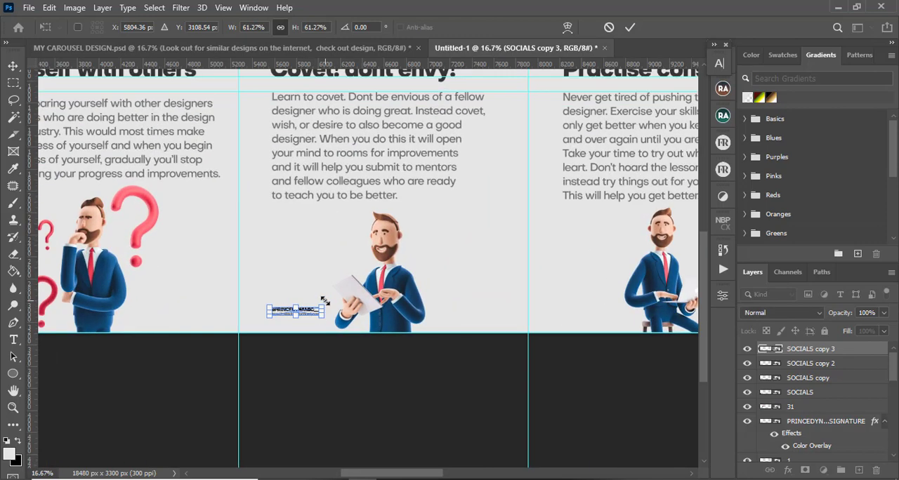
pyautogui.scroll(1, 325, 301)
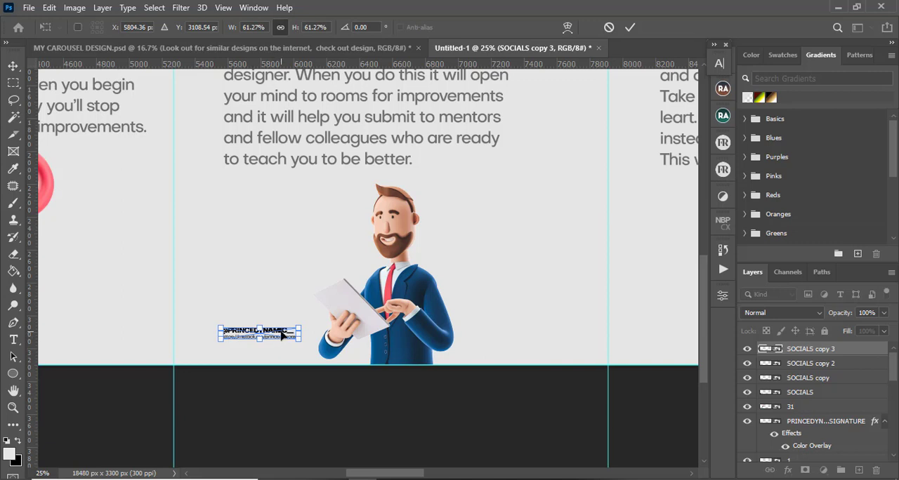
pyautogui.moveTo(284, 336); pyautogui.dragTo(655, 336)
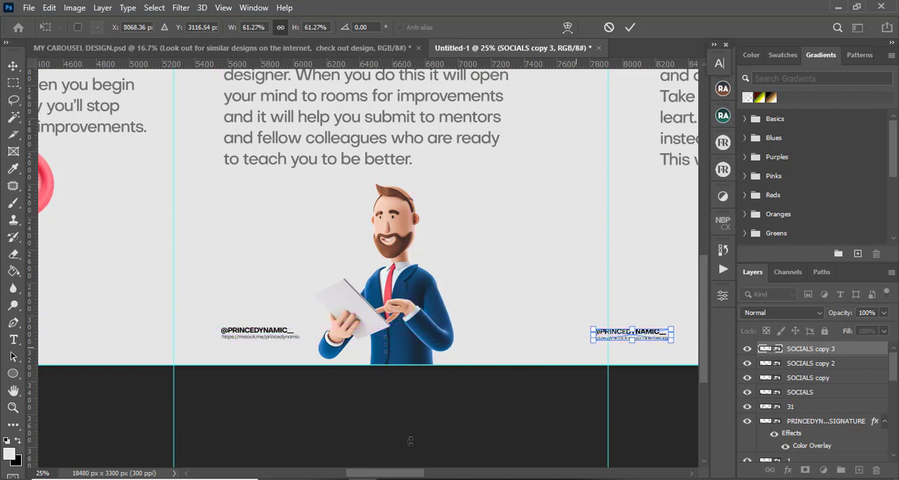
pyautogui.moveTo(396, 475); pyautogui.dragTo(427, 458)
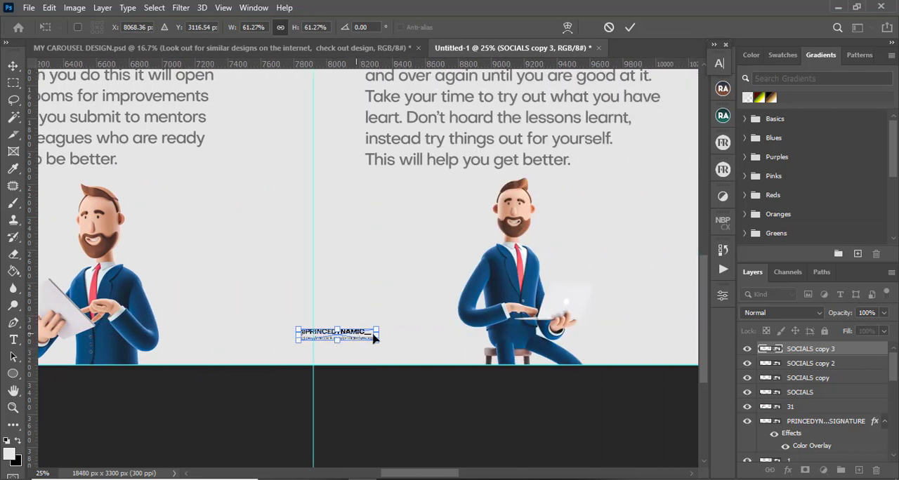
pyautogui.moveTo(374, 338); pyautogui.dragTo(424, 339)
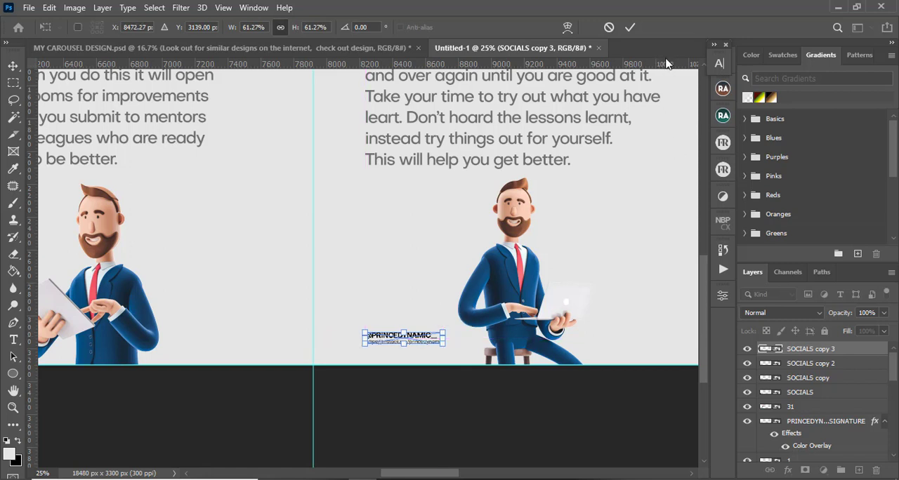
pyautogui.click(628, 27)
# Duplicate the social handles onto the lower left corner of the 'Try out new ideas.' slide
pyautogui.moveTo(425, 474); pyautogui.dragTo(456, 477)
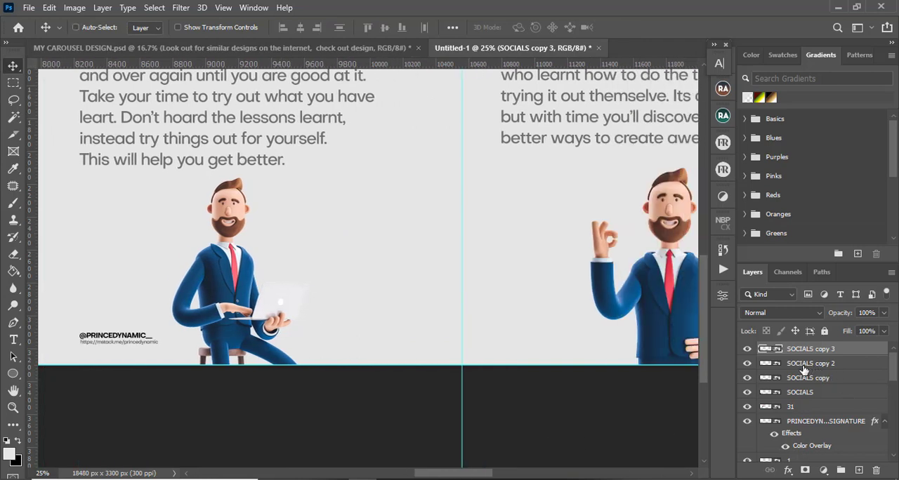
pyautogui.hotkey('ctrl', 'j')
pyautogui.hotkey('ctrl', 't')
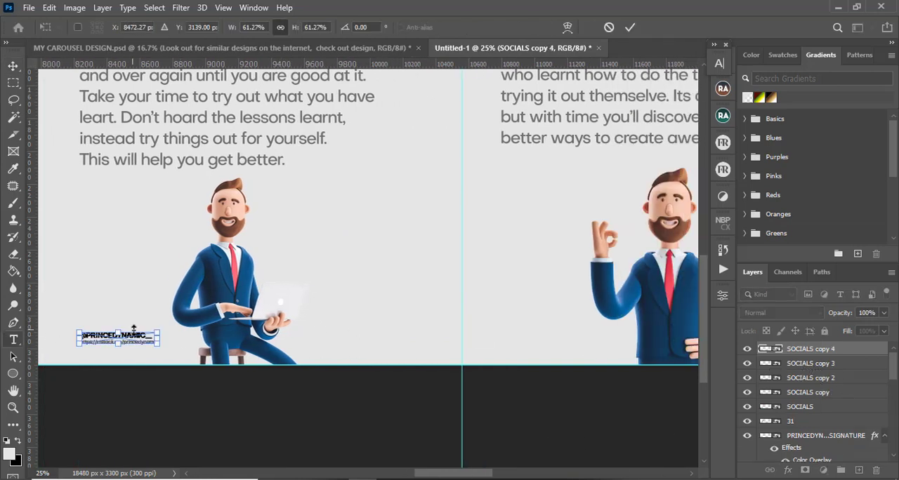
pyautogui.moveTo(141, 336); pyautogui.dragTo(560, 338)
pyautogui.press('Return')
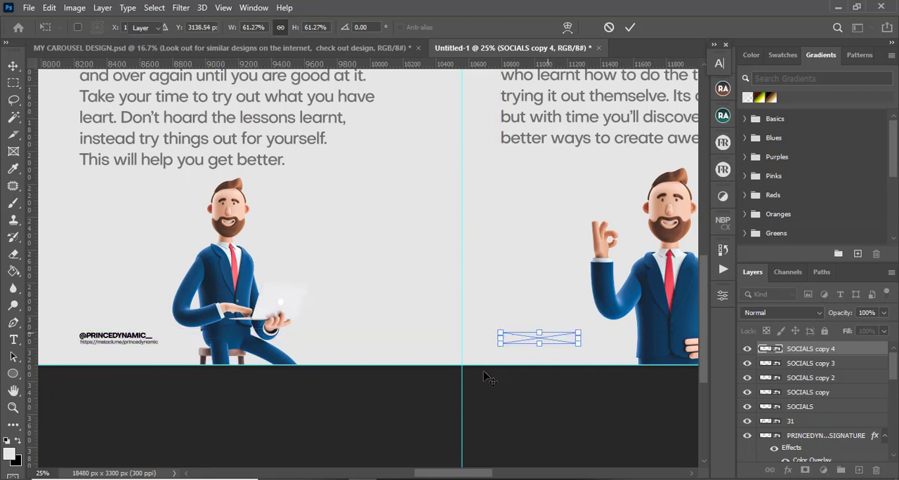
# Duplicate the social handles onto the lower left corner of the 'Stop being a freeloader.' slide
pyautogui.moveTo(443, 475); pyautogui.dragTo(499, 475)
pyautogui.hotkey('ctrl', 'j')
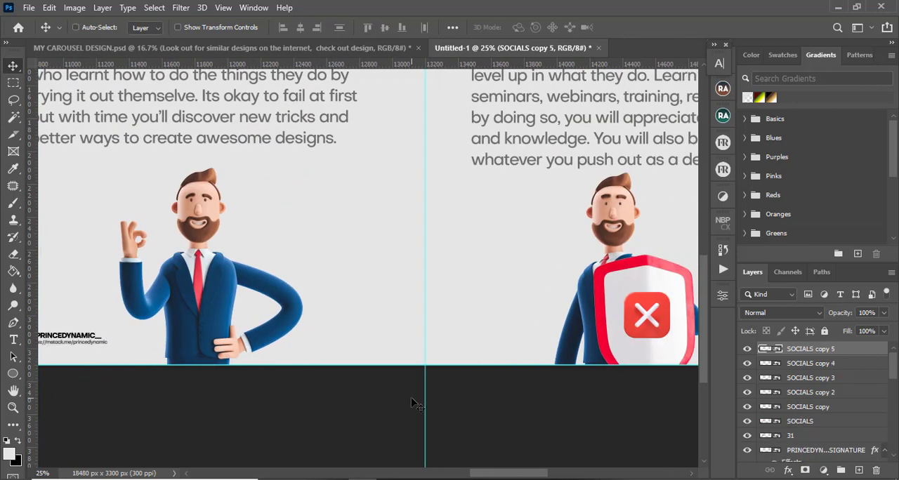
pyautogui.hotkey('ctrl', 't')
pyautogui.moveTo(82, 340); pyautogui.dragTo(521, 341)
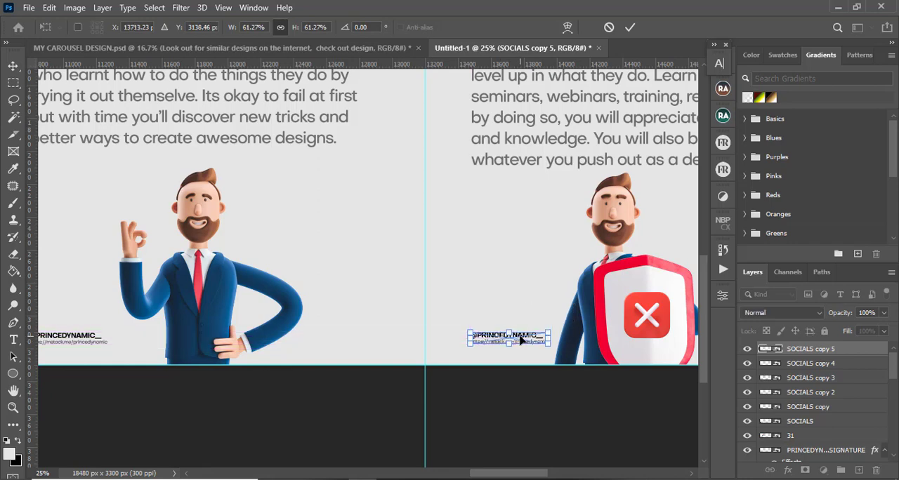
pyautogui.press('Return')
# Duplicate the signature and move the copy to the top left of the 'Quit comparing yourself with others' slide
pyautogui.moveTo(502, 476); pyautogui.dragTo(544, 476)
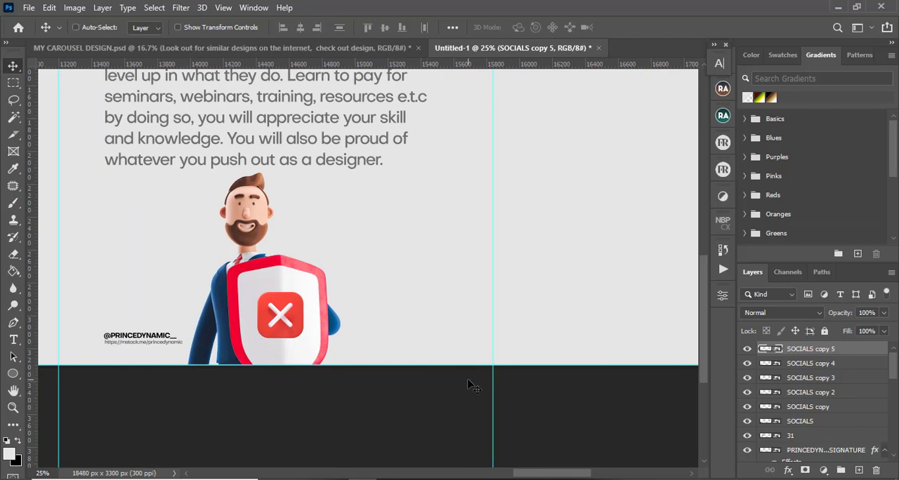
pyautogui.hotkey('ctrl', '-')
pyautogui.hotkey('ctrl', '-')
pyautogui.hotkey('ctrl', '-')
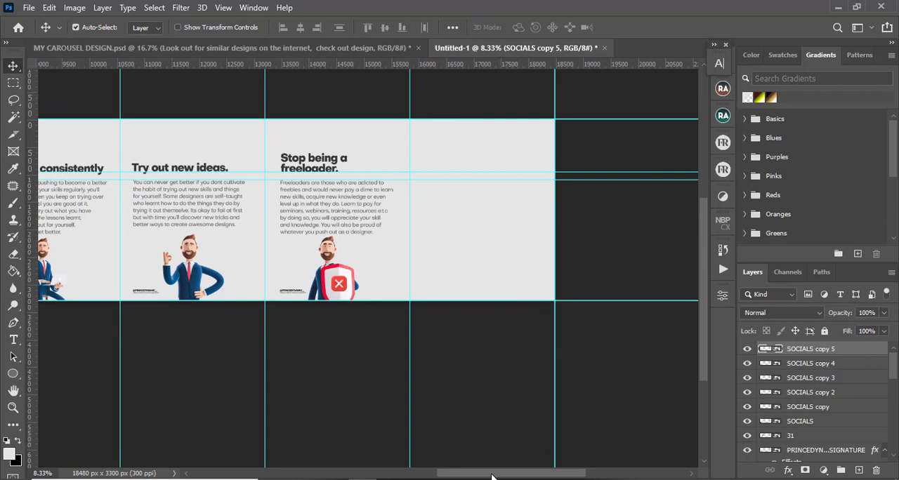
pyautogui.moveTo(495, 476); pyautogui.dragTo(371, 473)
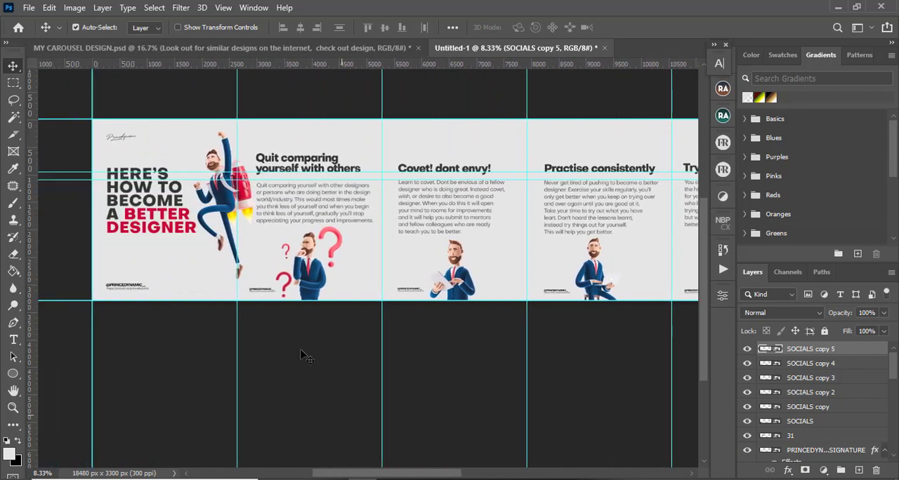
pyautogui.click(124, 141)
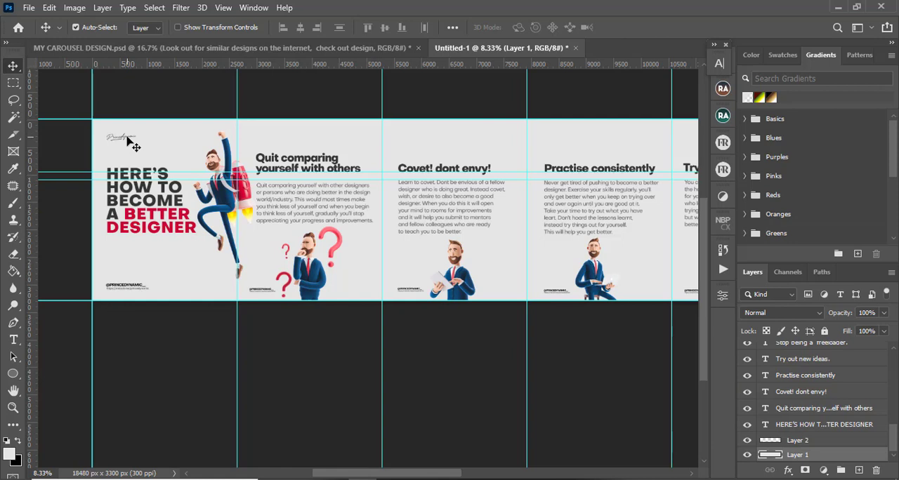
pyautogui.moveTo(896, 442); pyautogui.dragTo(890, 380)
pyautogui.click(847, 422)
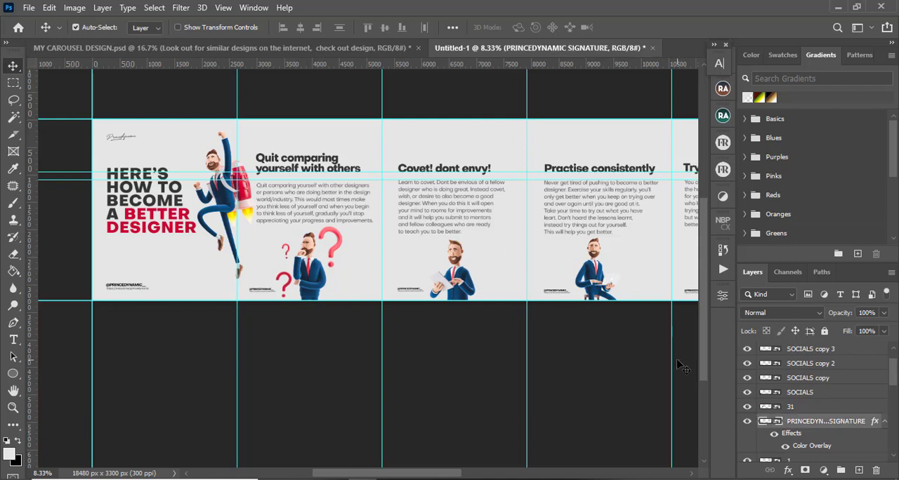
pyautogui.hotkey('ctrl', 'j')
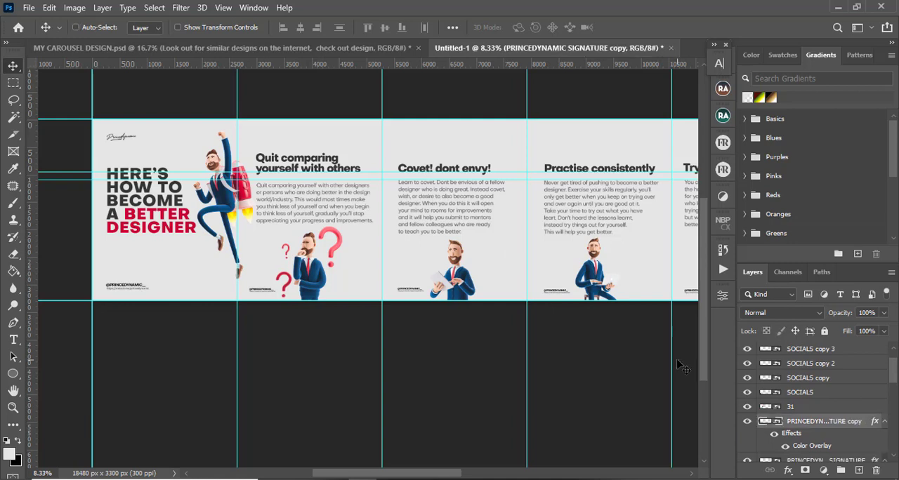
pyautogui.hotkey('ctrl', 't')
pyautogui.moveTo(130, 139); pyautogui.dragTo(279, 135)
pyautogui.press('Return')
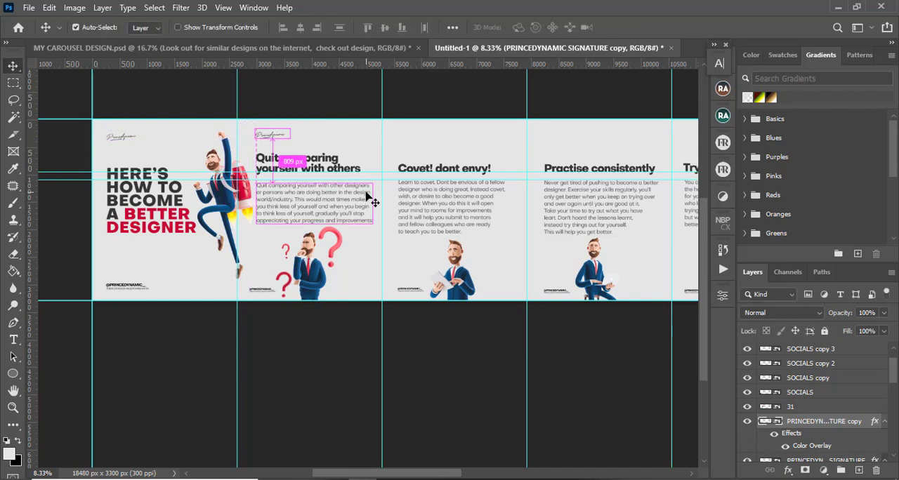
# Duplicate the signature onto the top left of the 'Covet! dont envy!' slide
pyautogui.hotkey('ctrl', 'j')
pyautogui.hotkey('ctrl', 't')
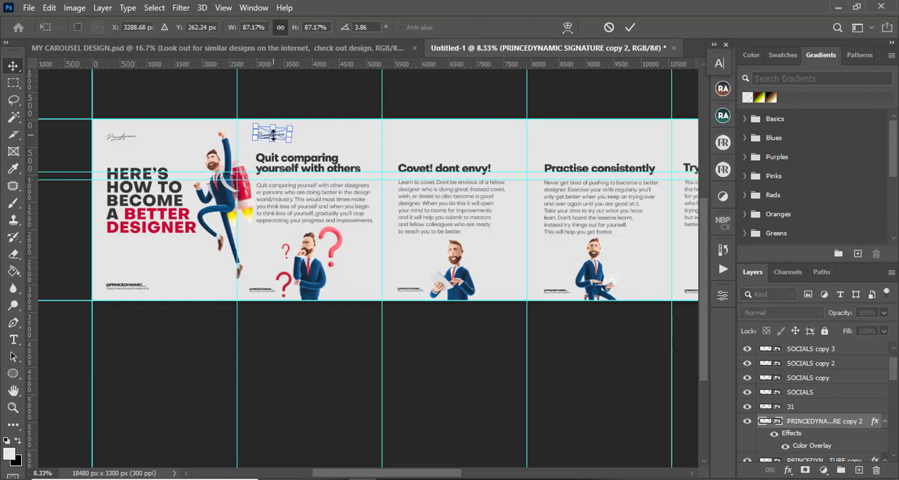
pyautogui.moveTo(283, 137); pyautogui.dragTo(423, 140)
pyautogui.press('Return')
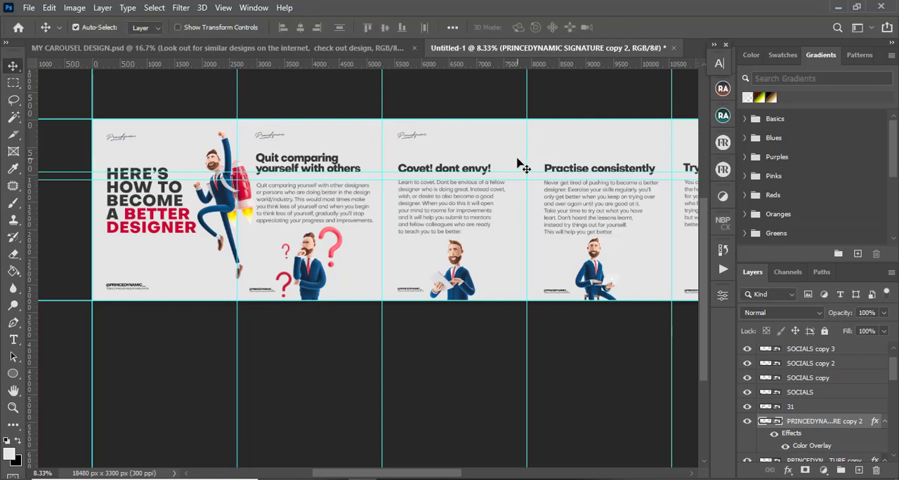
# Duplicate the signature onto the top left of the 'Practise consistently' slide
pyautogui.hotkey('ctrl', 'j')
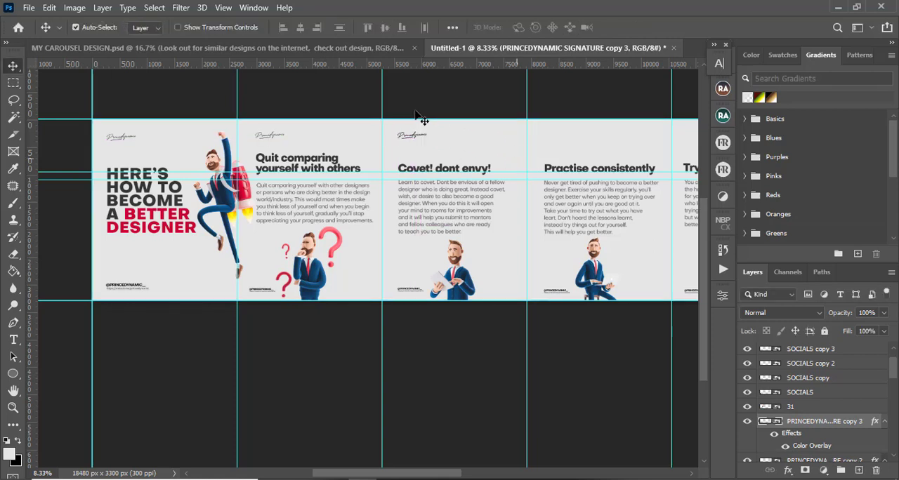
pyautogui.hotkey('ctrl', 't')
pyautogui.moveTo(427, 139); pyautogui.dragTo(575, 141)
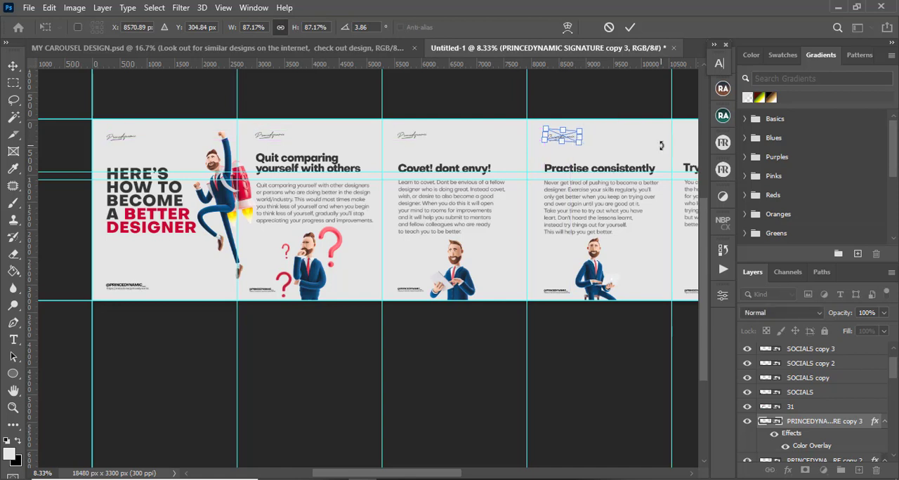
pyautogui.press('Return')
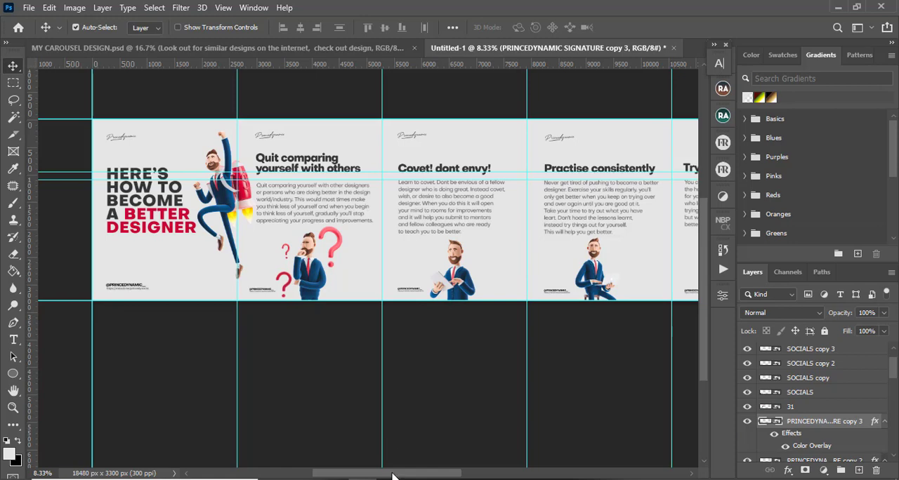
# Duplicate the signature onto the top left of the 'Try out new ideas.' slide
pyautogui.moveTo(392, 477); pyautogui.dragTo(475, 477)
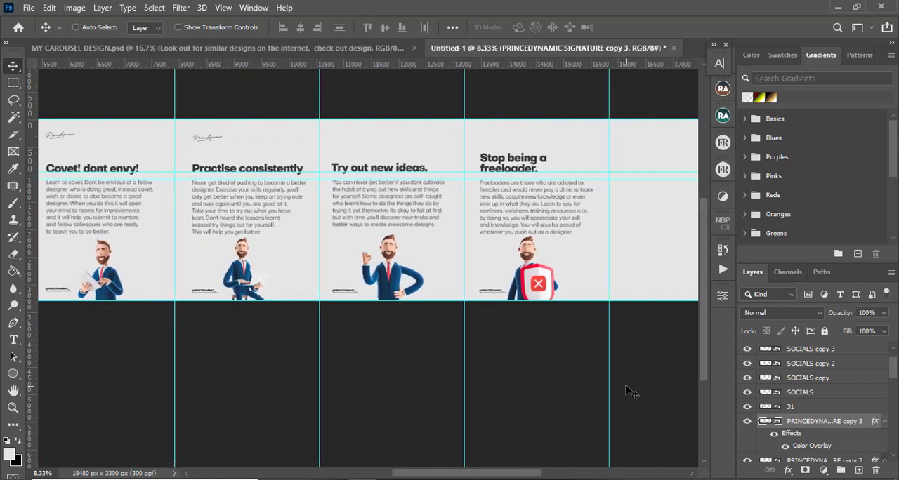
pyautogui.hotkey('ctrl', 'j')
pyautogui.hotkey('ctrl', 't')
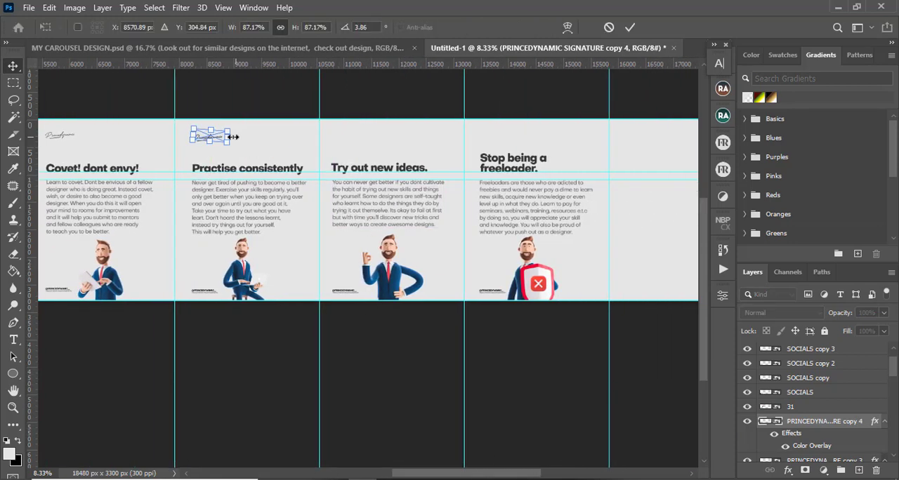
pyautogui.moveTo(221, 139); pyautogui.dragTo(359, 140)
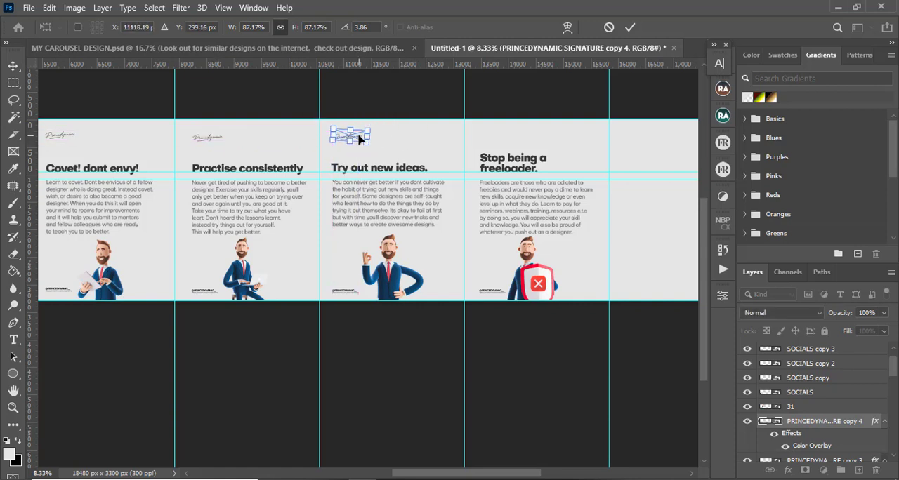
pyautogui.press('Return')
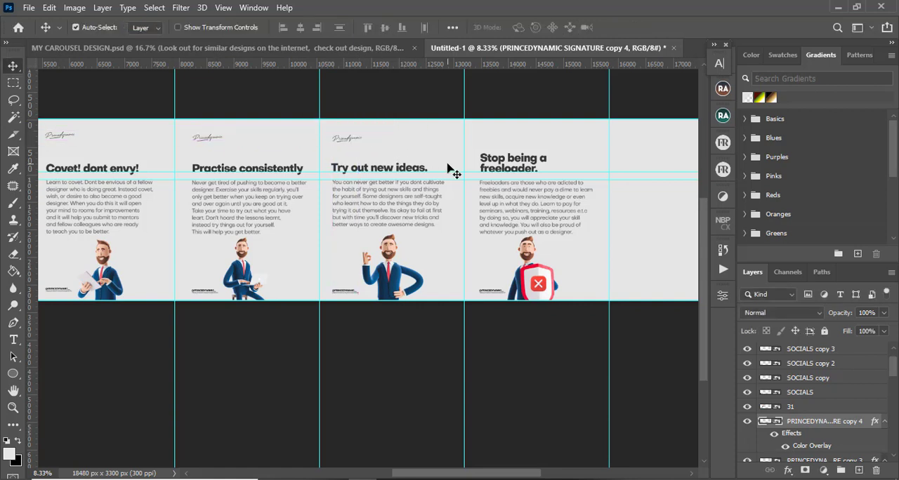
# Duplicate the signature onto the top left of the 'Stop being a freeloader.' slide
pyautogui.hotkey('ctrl', 'j')
pyautogui.hotkey('ctrl', 't')
pyautogui.moveTo(357, 139)
pyautogui.mouseDown()
pyautogui.moveTo(514, 139)
pyautogui.moveTo(504, 142)
pyautogui.mouseUp()
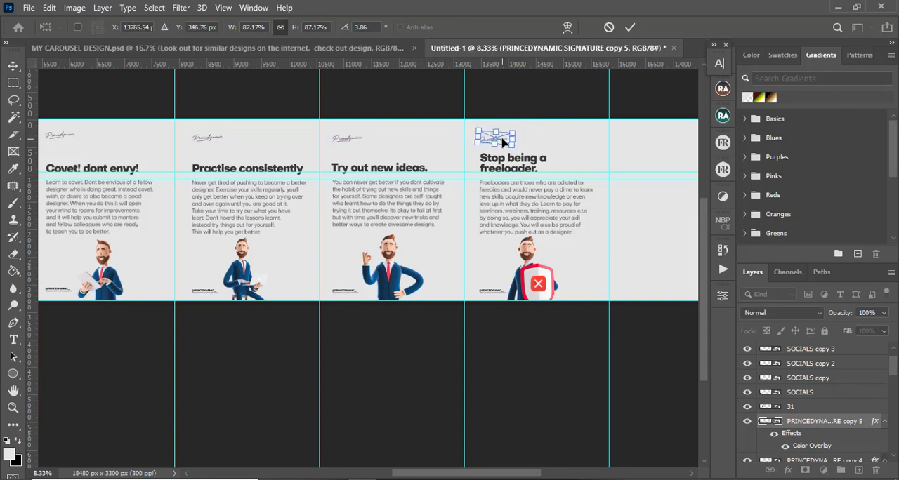
pyautogui.press('Return')
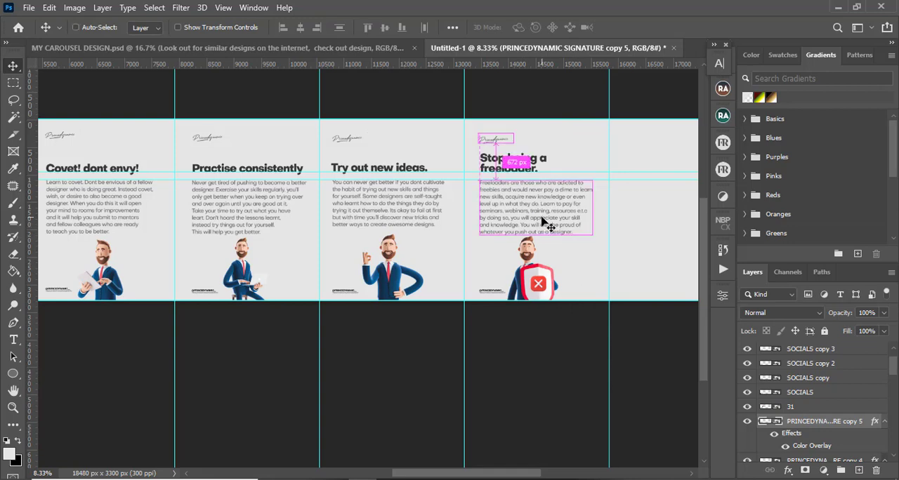
# Review the signature placement across the carousel and compare it with the reference carousel design document
pyautogui.hotkey('ctrl', '-')
pyautogui.hotkey('ctrl', '-')
pyautogui.hotkey('ctrl', '-')
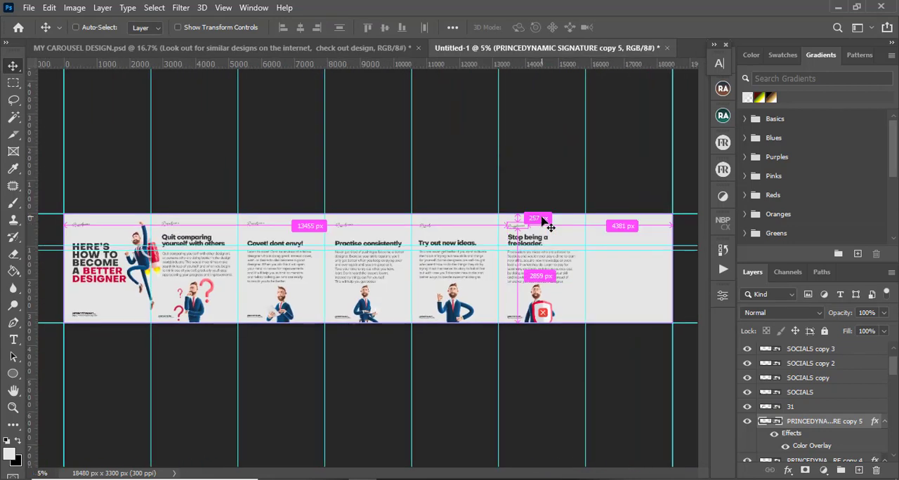
pyautogui.hotkey('ctrl', '+')
pyautogui.hotkey('ctrl', '+')
pyautogui.hotkey('ctrl', '+')
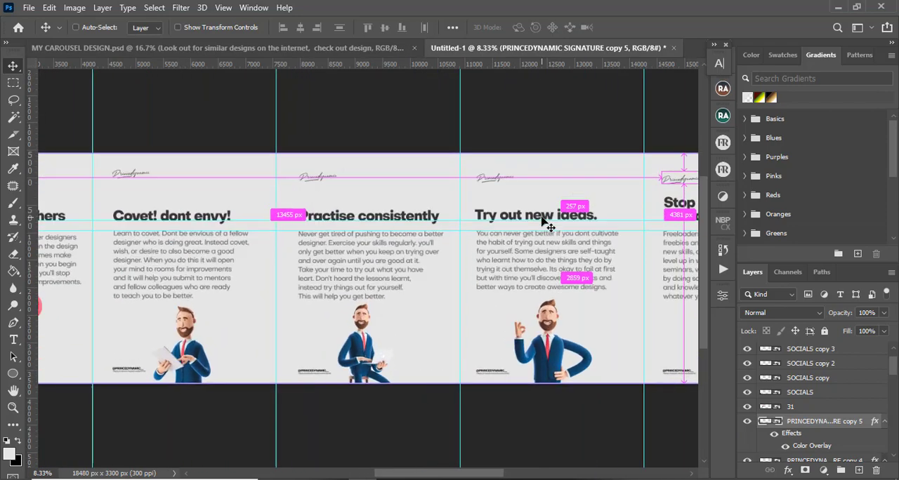
pyautogui.hotkey('ctrl', '+')
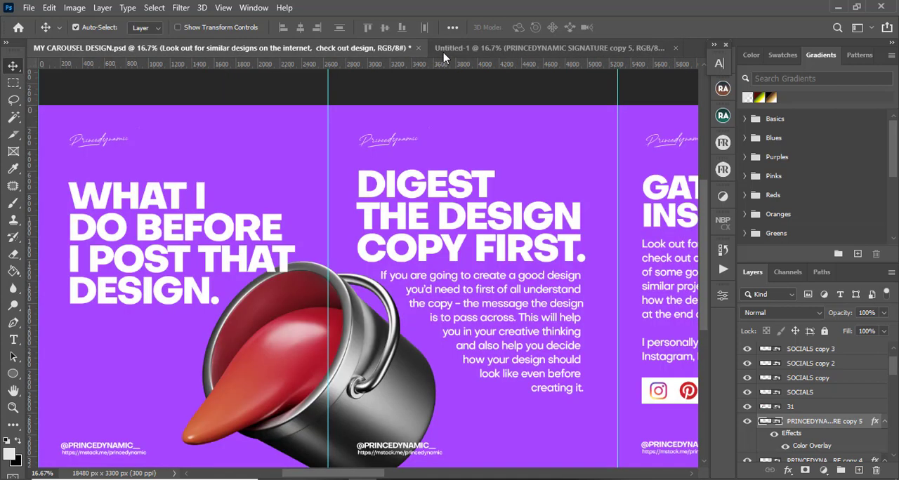
pyautogui.hotkey('ctrl', 'Tab')
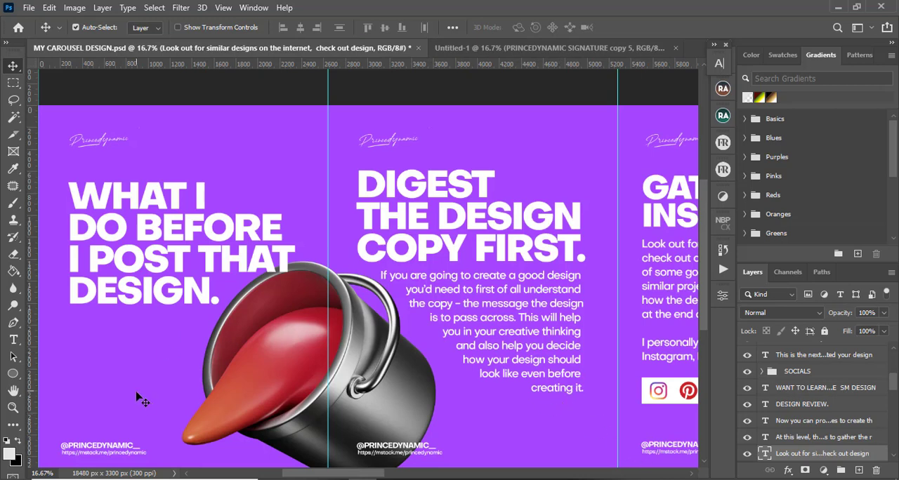
pyautogui.click(489, 49)
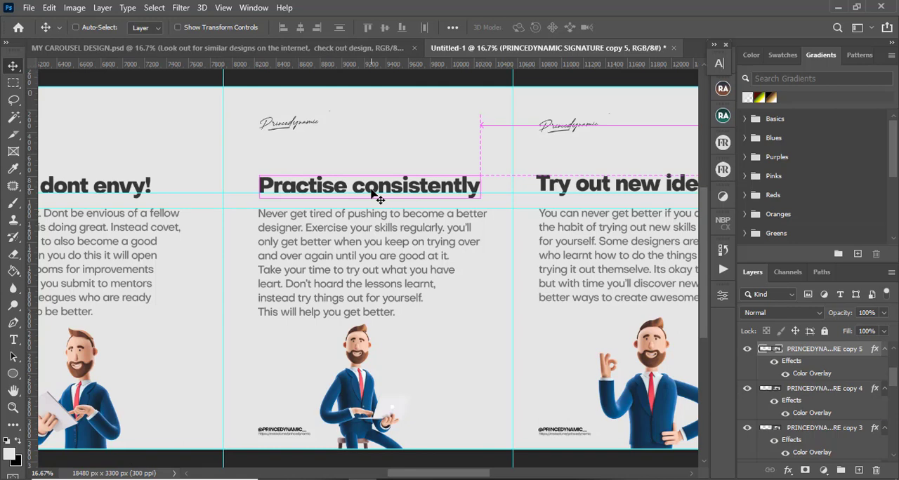
# Save the document as a Photoshop PSD file named NEW POST CAROUSEL, keeping Maximize Compatibility on
pyautogui.hotkey('ctrl', 'shift', 's')
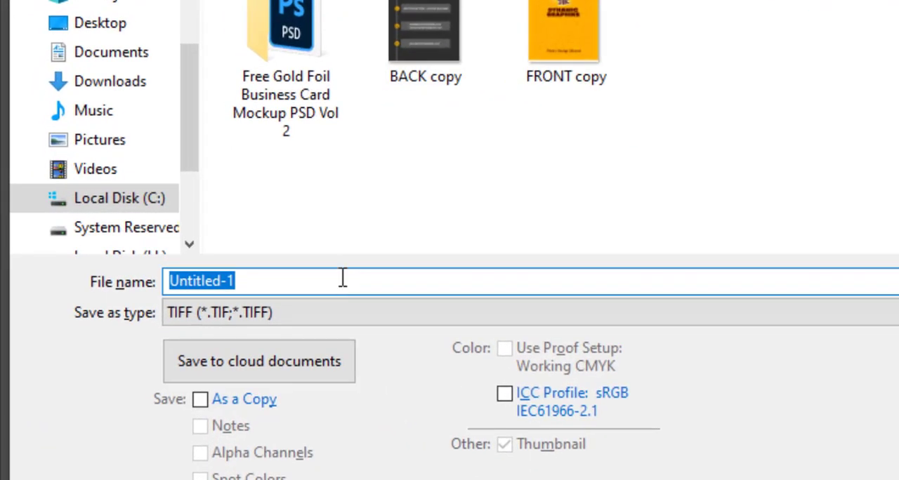
pyautogui.click(356, 316)
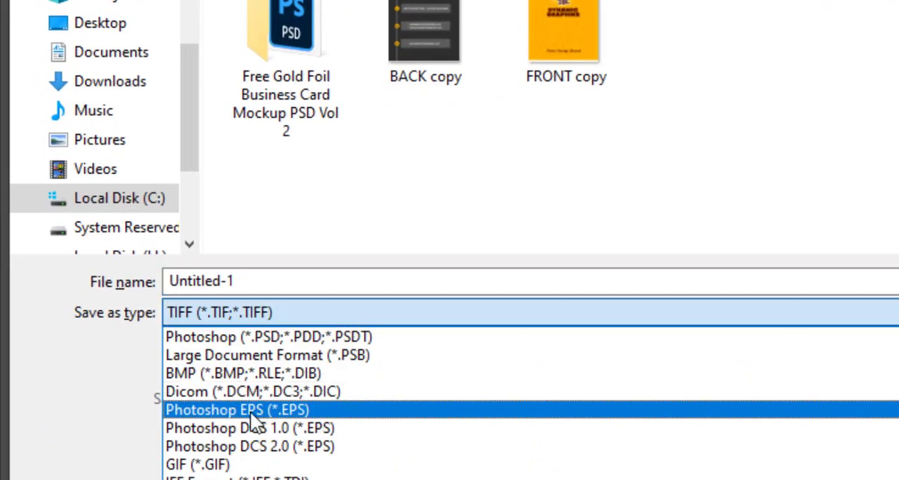
pyautogui.click(267, 337)
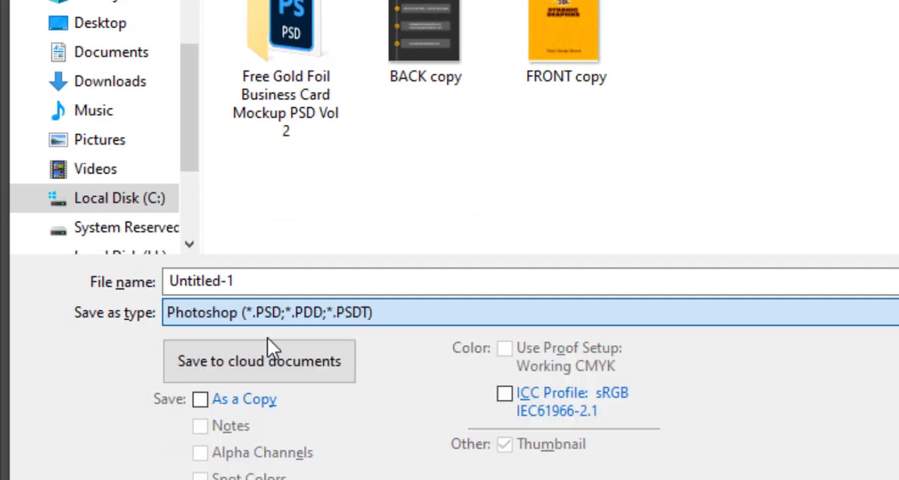
pyautogui.doubleClick(278, 281)
pyautogui.write('N')
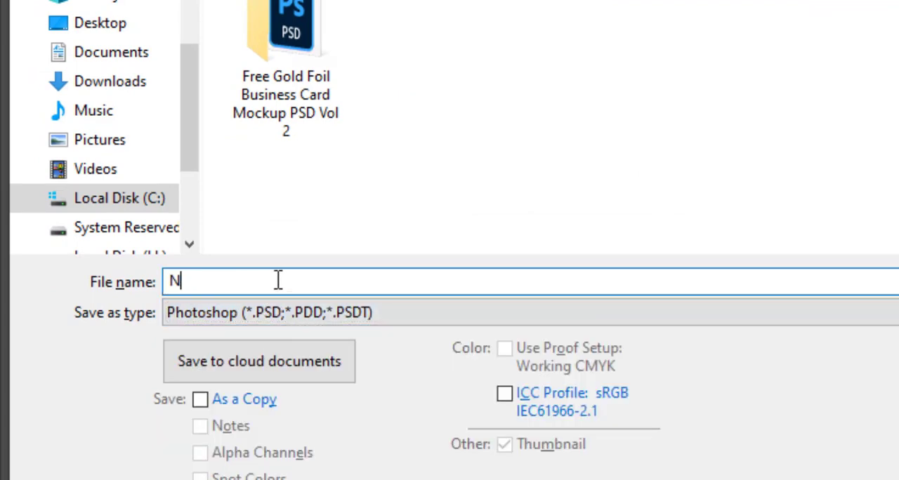
pyautogui.write('EW POST')
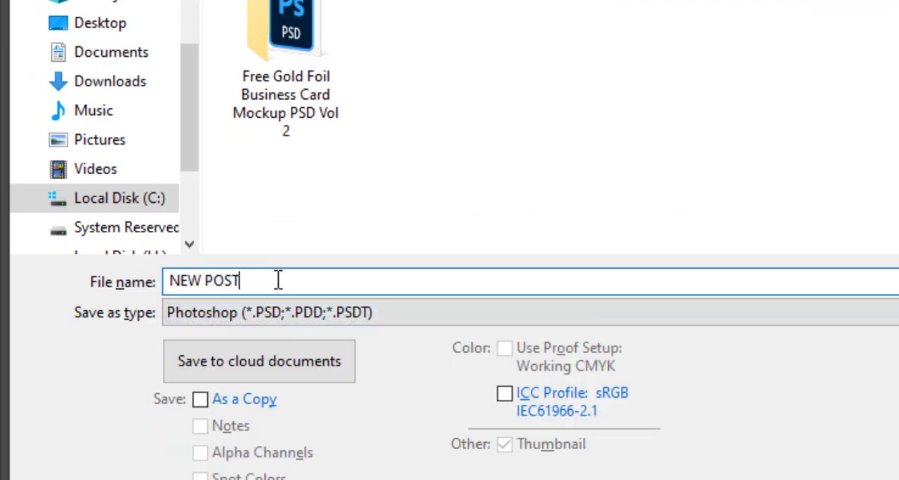
pyautogui.write(' CAROUSEL')
pyautogui.press('Return')
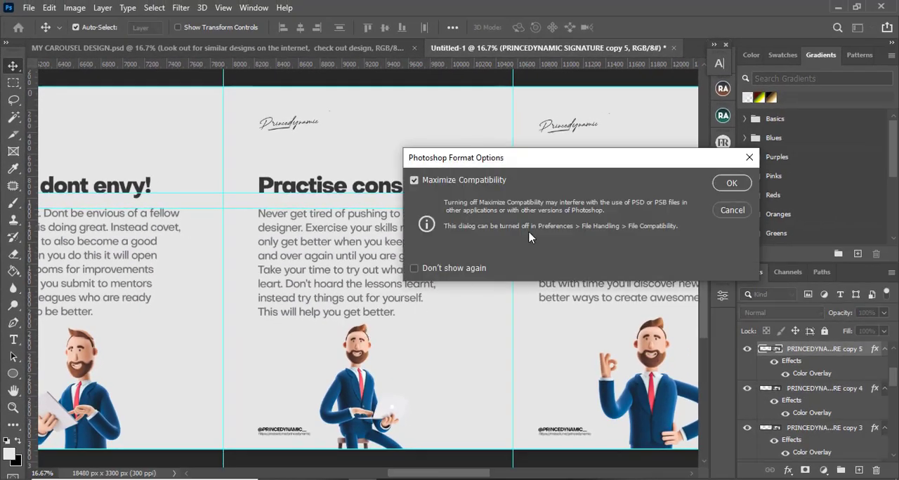
pyautogui.click(723, 184)
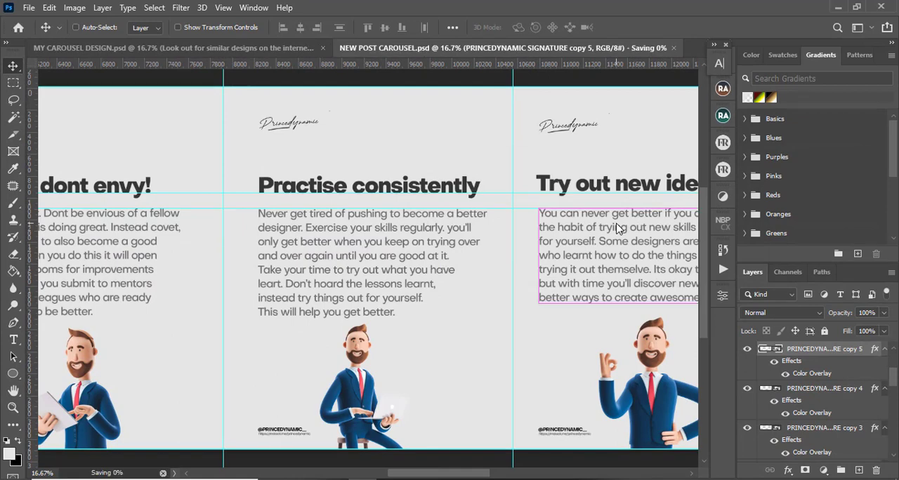
# Select every layer from SOCIALS copy 5 down to Layer 1 and group them together
pyautogui.hotkey('ctrl', '-')
pyautogui.hotkey('ctrl', '-')
pyautogui.hotkey('ctrl', '-')
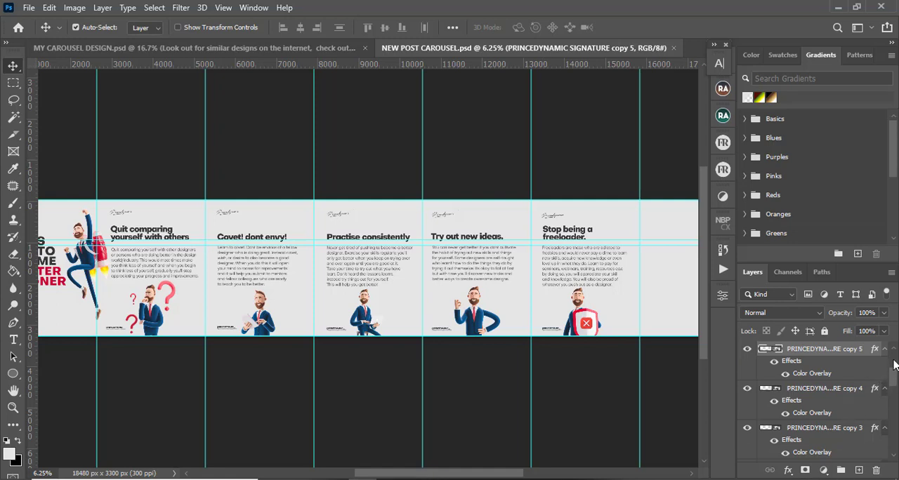
pyautogui.scroll(3, 892, 373)
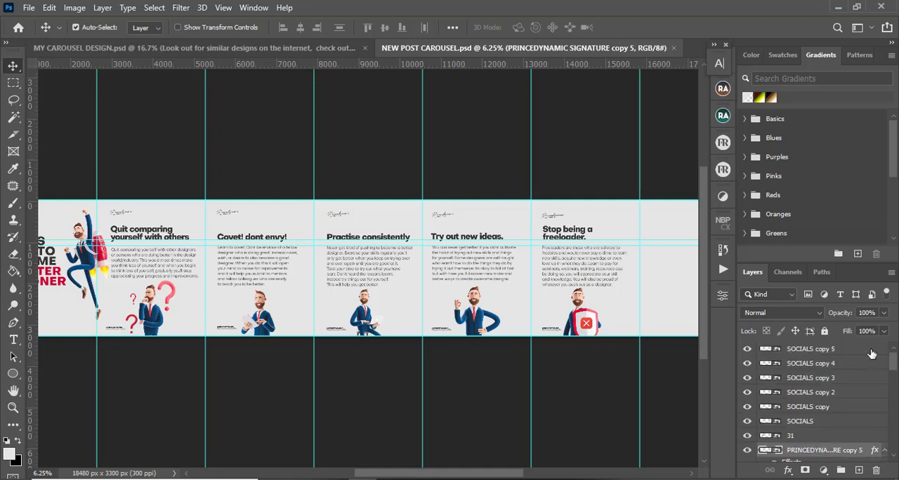
pyautogui.click(871, 353)
pyautogui.scroll(-10, 894, 367)
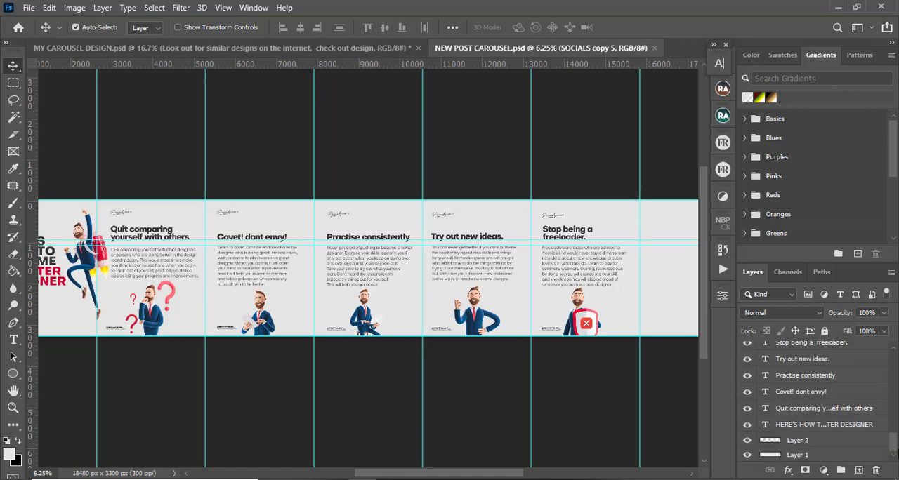
pyautogui.keyDown('shift'); pyautogui.click(852, 455); pyautogui.keyUp('shift')
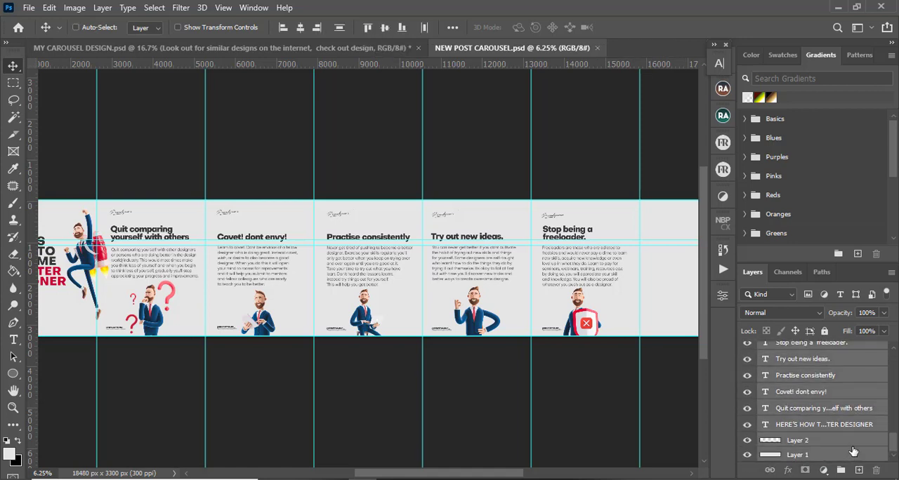
pyautogui.hotkey('ctrl', 'g')
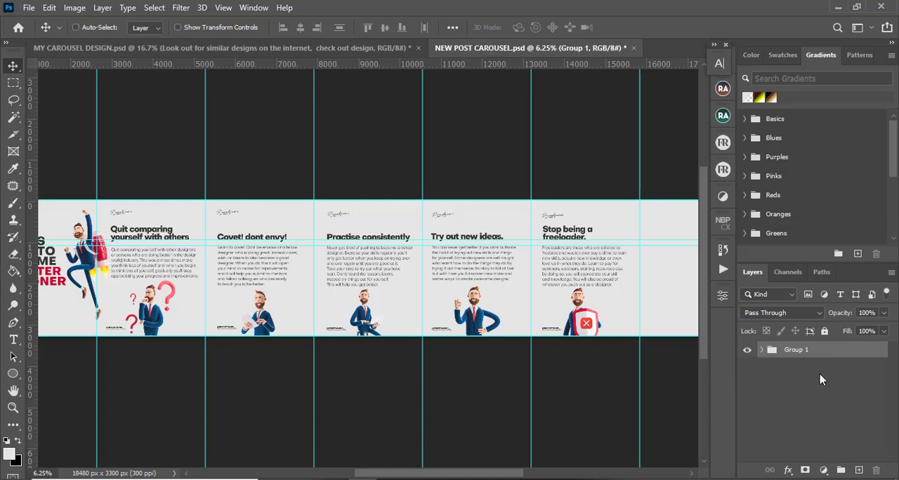
# Stamp all visible content into a new merged layer and hide the original group
pyautogui.hotkey('ctrl', 'shift', 'alt', 'e')
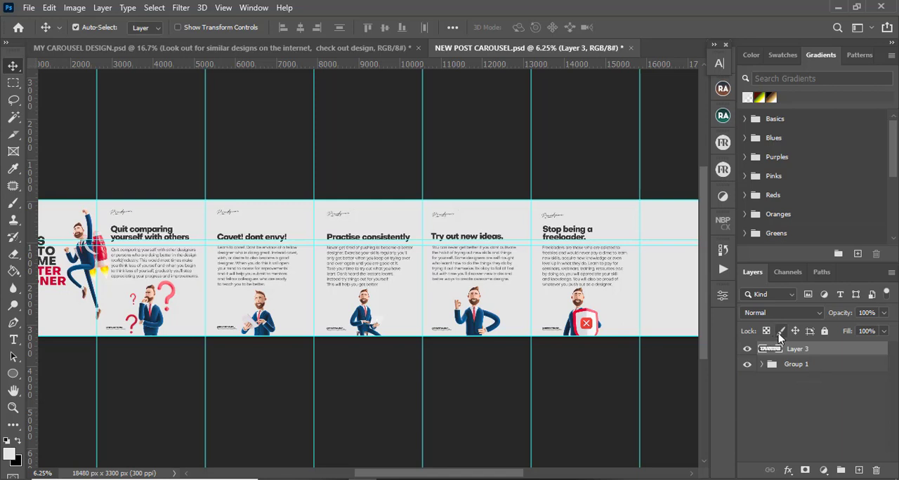
pyautogui.click(748, 350)
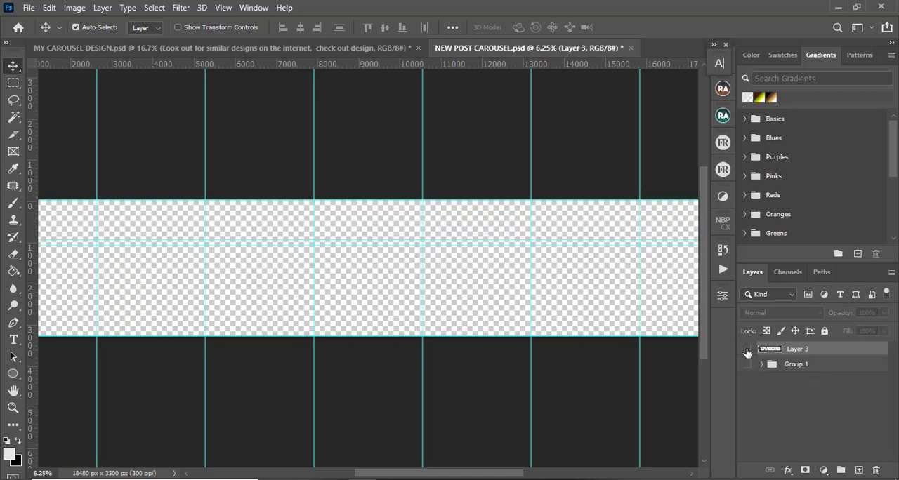
pyautogui.click(748, 350)
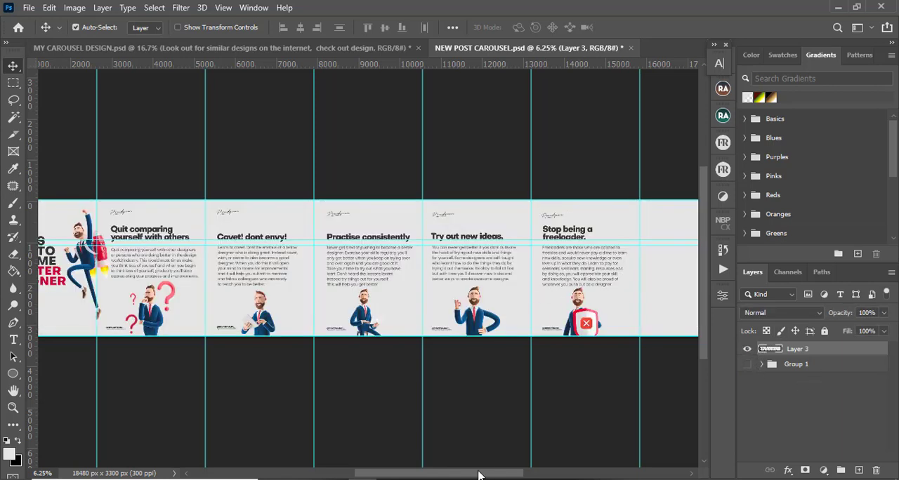
# Divide the merged carousel into separate slides using the Slice tool's slices from guides
pyautogui.moveTo(478, 475); pyautogui.dragTo(443, 475)
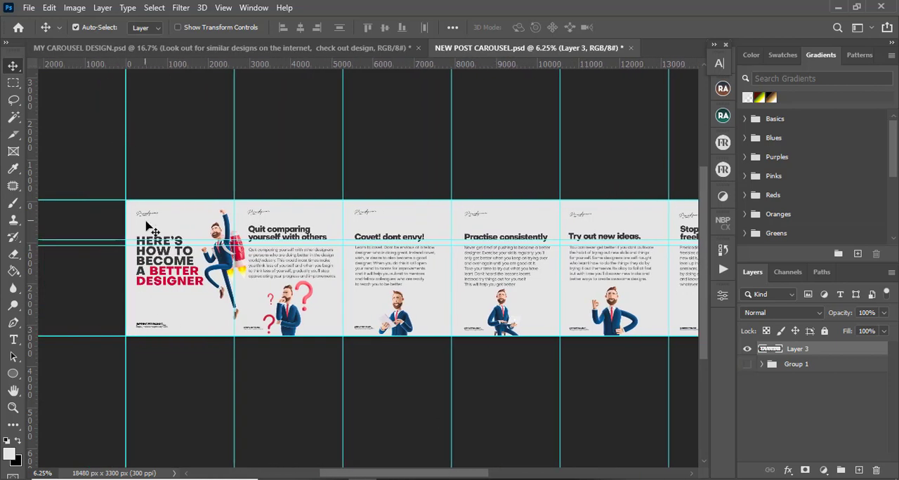
pyautogui.moveTo(179, 241); pyautogui.dragTo(181, 200)
pyautogui.moveTo(171, 245); pyautogui.dragTo(191, 200)
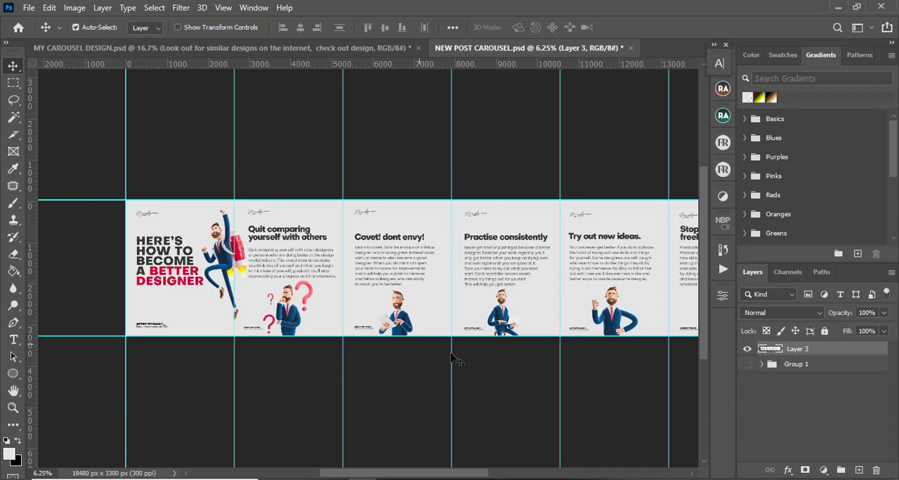
pyautogui.moveTo(402, 474); pyautogui.dragTo(448, 474)
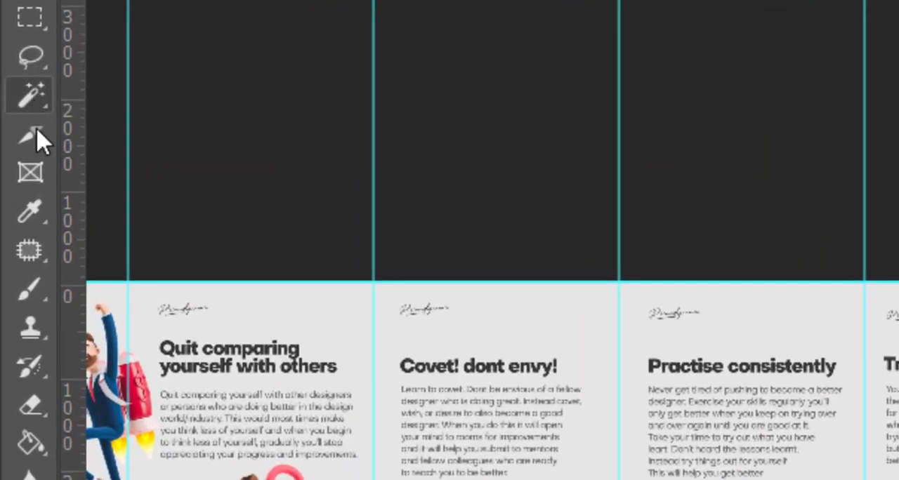
pyautogui.click(31, 137)
pyautogui.rightClick(37, 141)
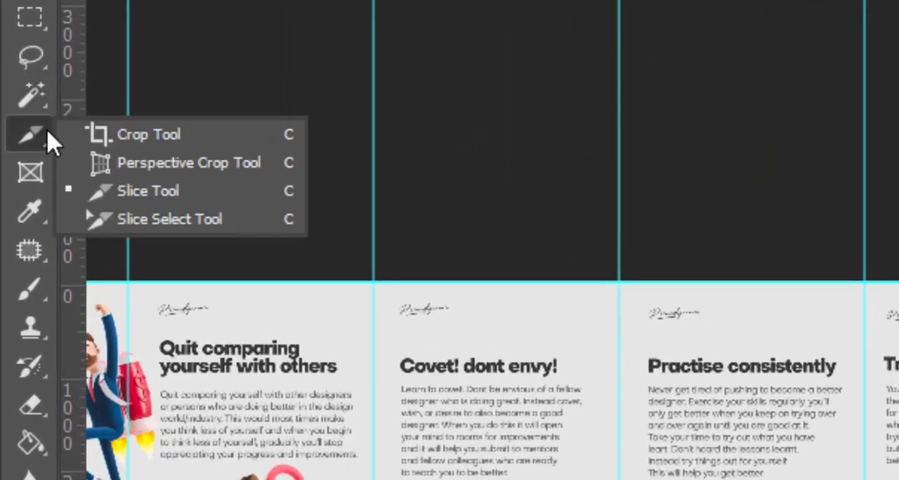
pyautogui.click(150, 137)
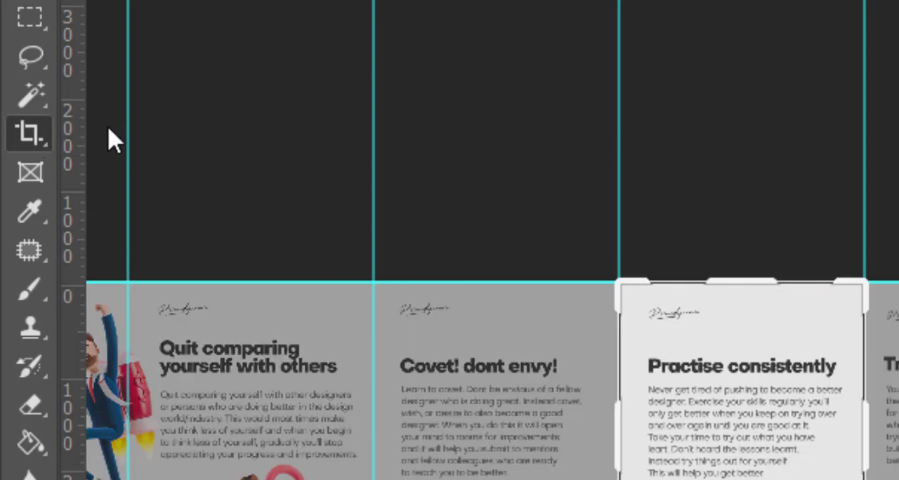
pyautogui.rightClick(39, 134)
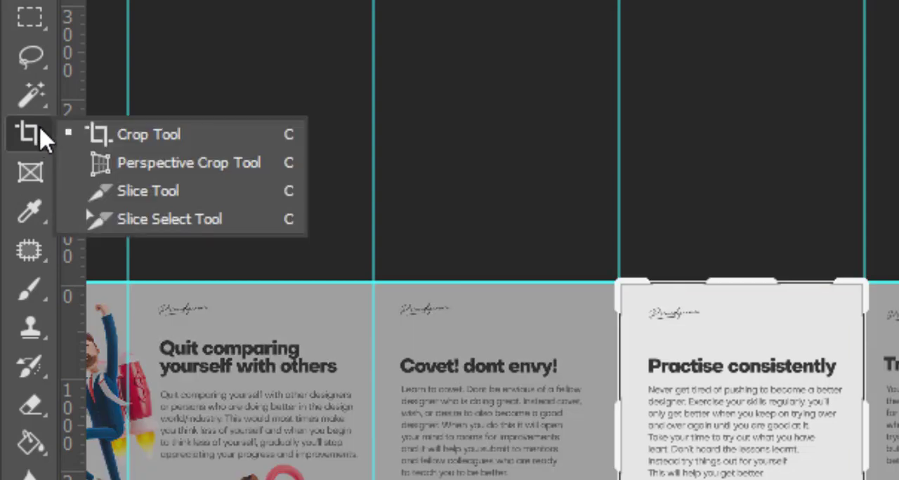
pyautogui.click(160, 193)
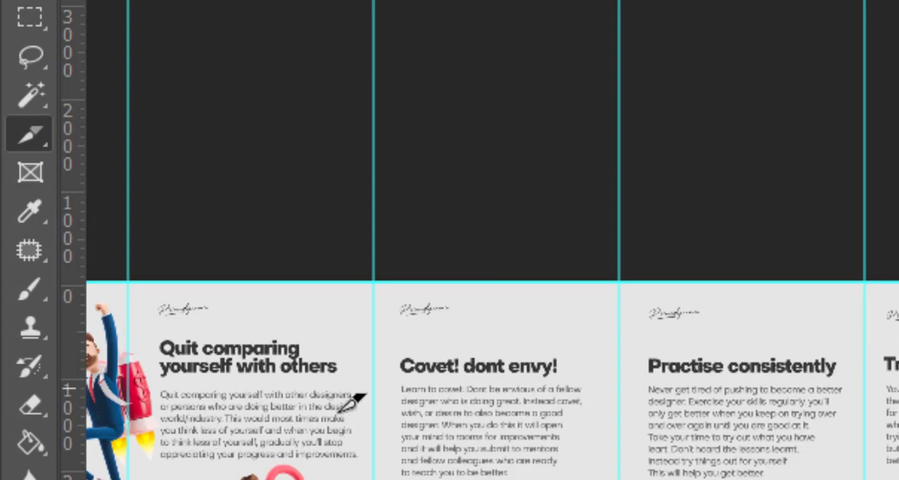
pyautogui.hotkey('ctrl', '+')
pyautogui.hotkey('ctrl', '+')
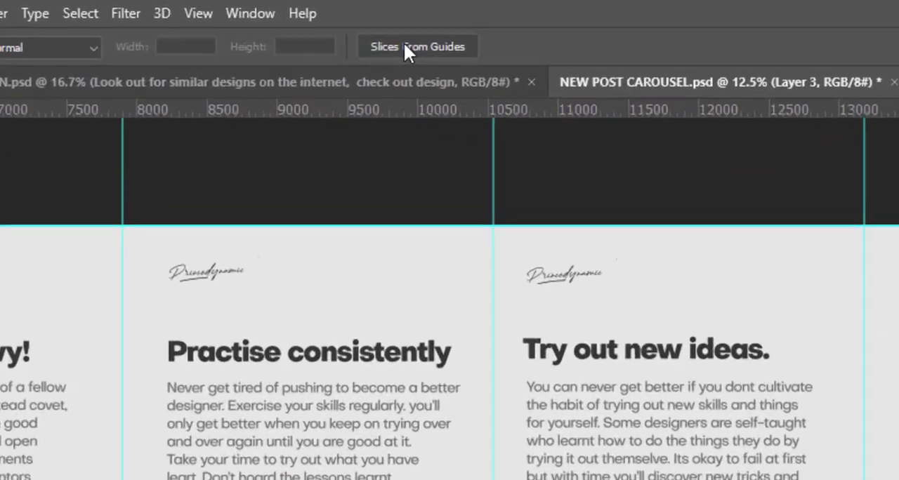
pyautogui.click(418, 50)
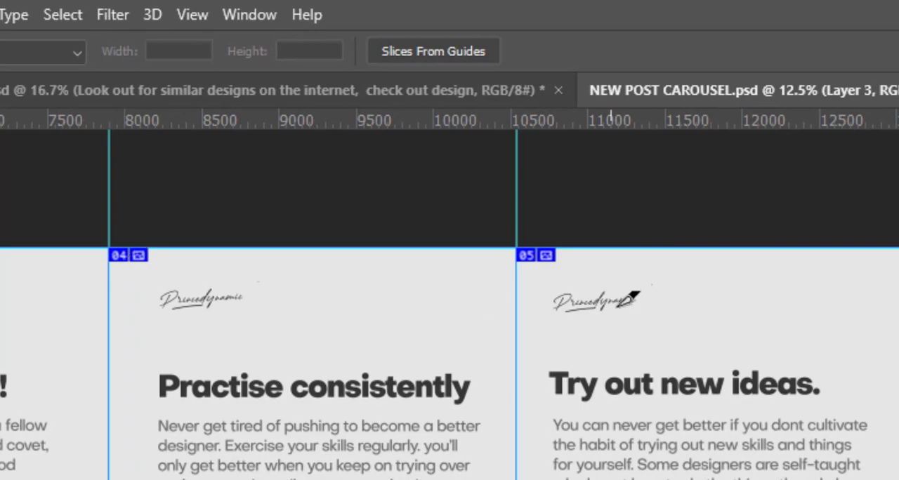
# Open the Save for Web dialog for the sliced carousel
pyautogui.hscroll(-10, 391, 316)
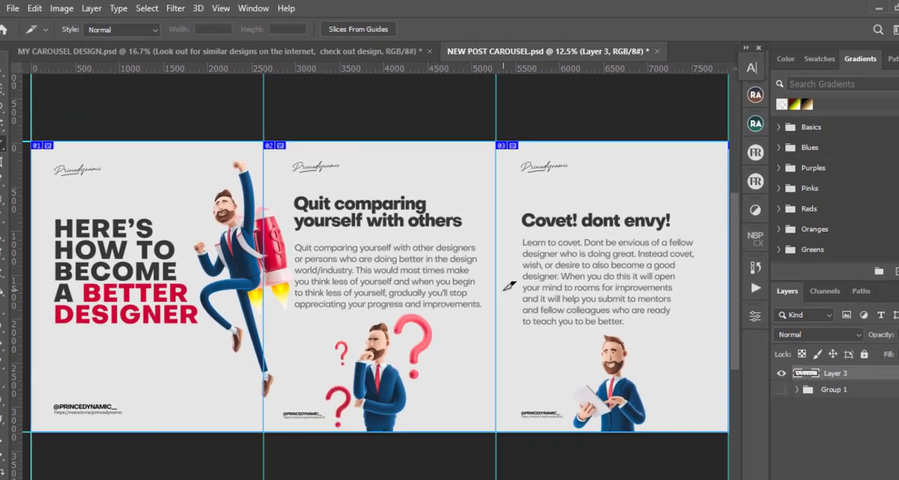
pyautogui.hotkey('ctrl', '-')
pyautogui.hotkey('ctrl', '-')
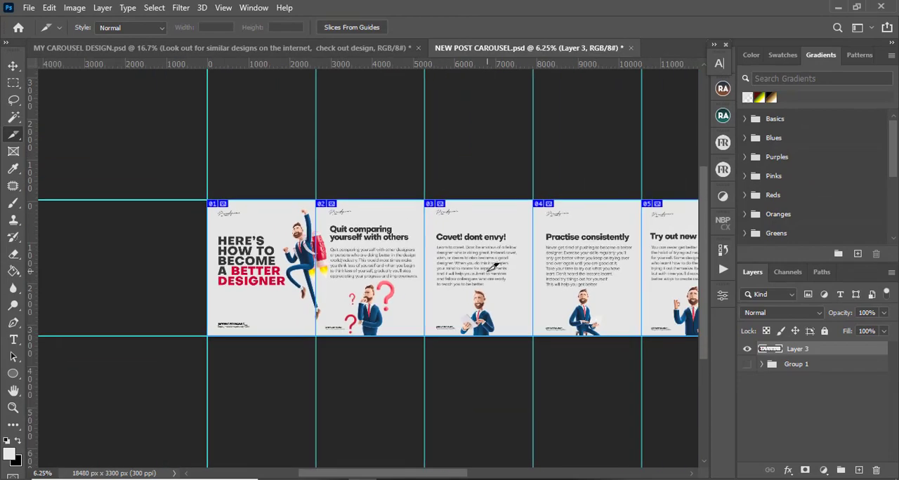
pyautogui.hotkey('ctrl', '-')
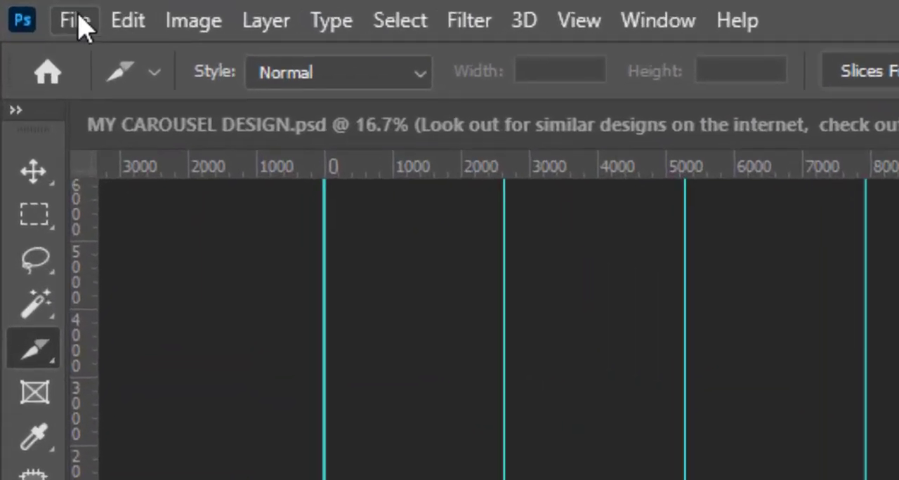
pyautogui.click(29, 8)
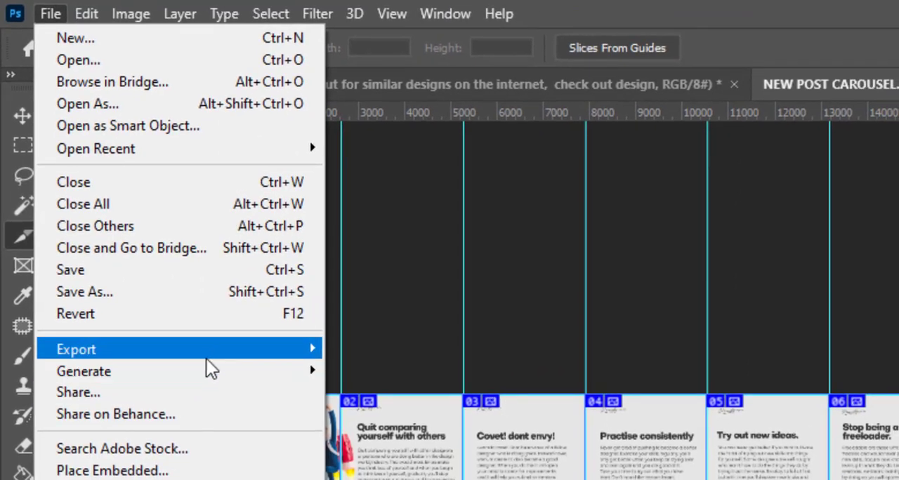
pyautogui.moveTo(254, 421)
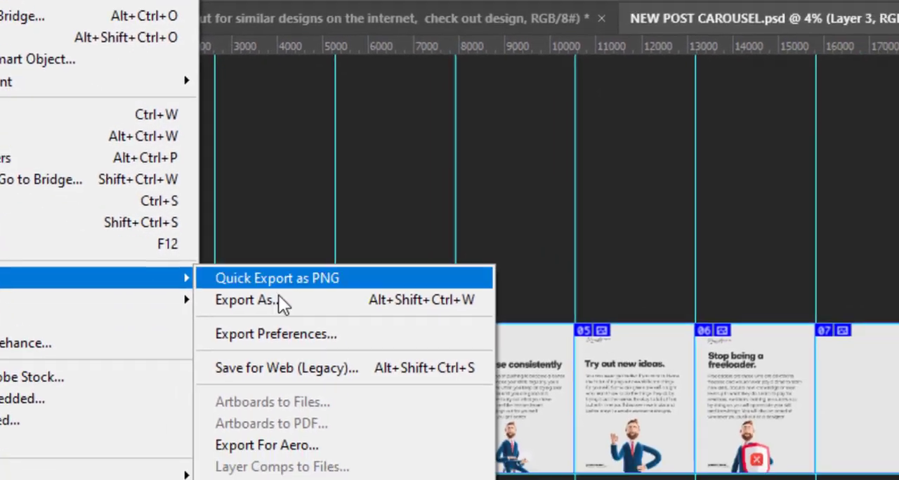
pyautogui.click(281, 365)
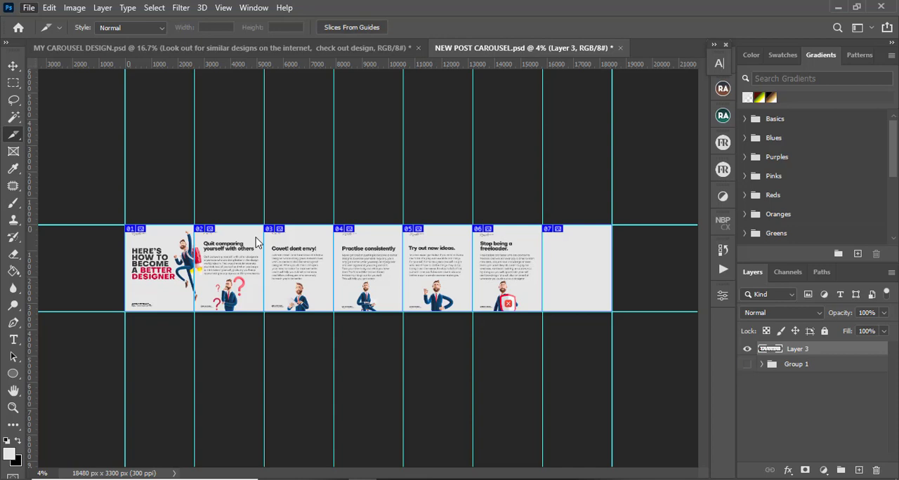
pyautogui.hotkey('ctrl', 'alt', 'shift', 's')
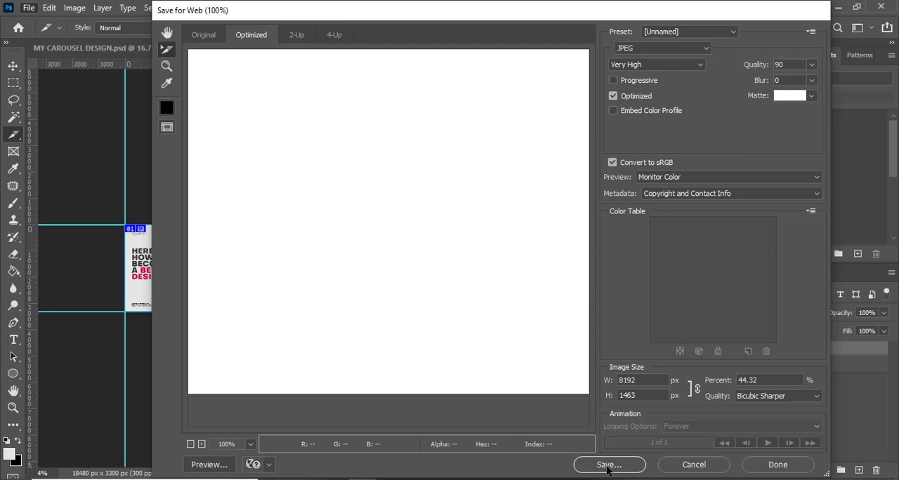
# Save all slices as images named NEW-POST-CAROUSEL into the DYNAMIC folder on Local Disk (C:)
pyautogui.click(608, 465)
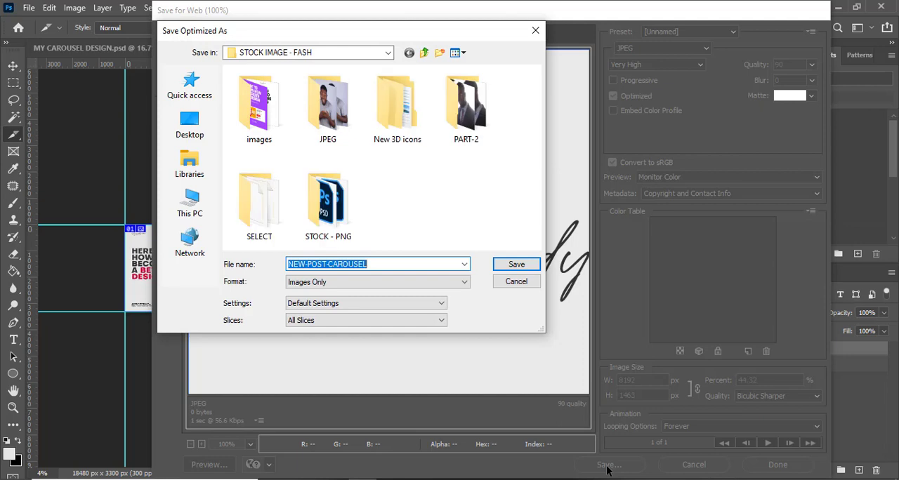
pyautogui.click(389, 55)
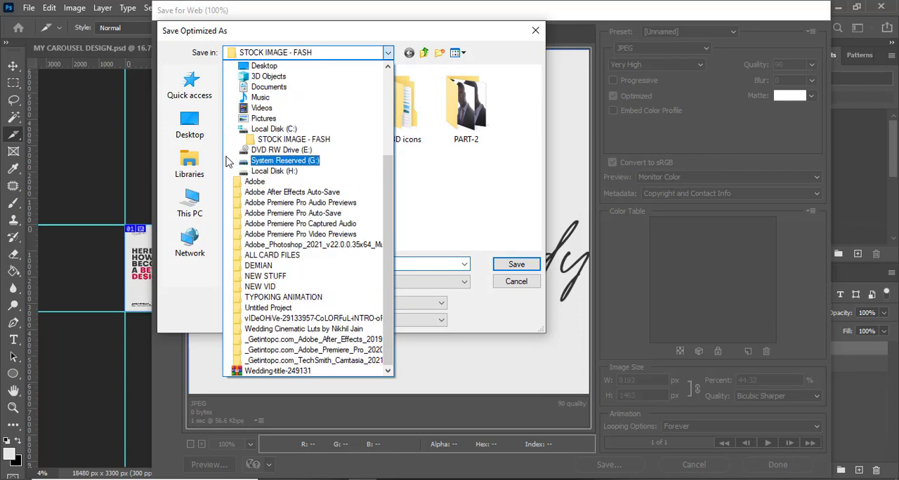
pyautogui.click(284, 129)
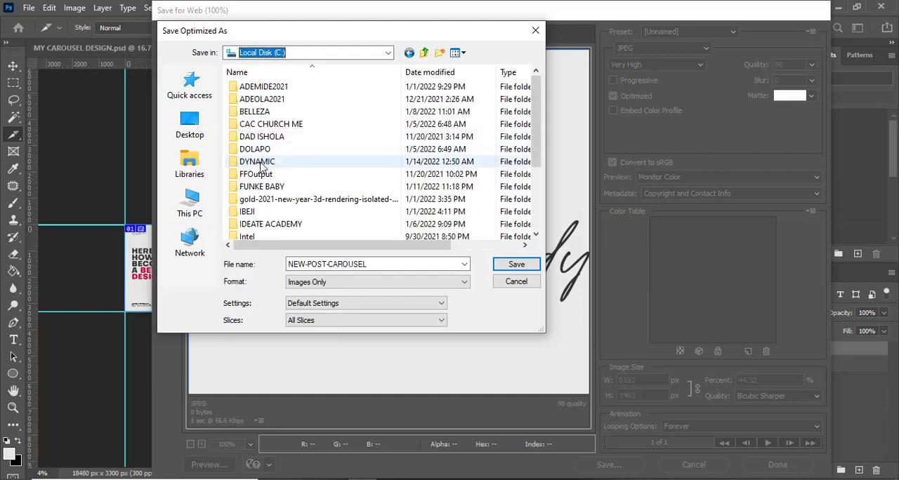
pyautogui.doubleClick(260, 163)
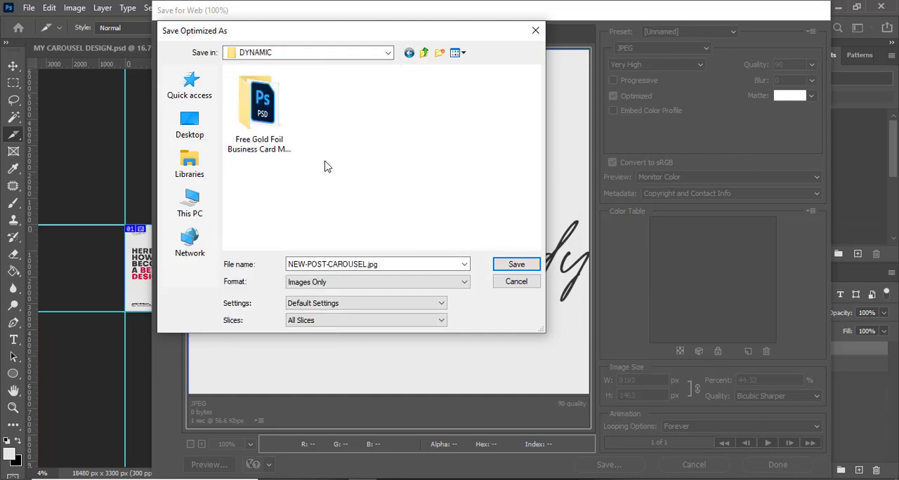
pyautogui.click(517, 268)
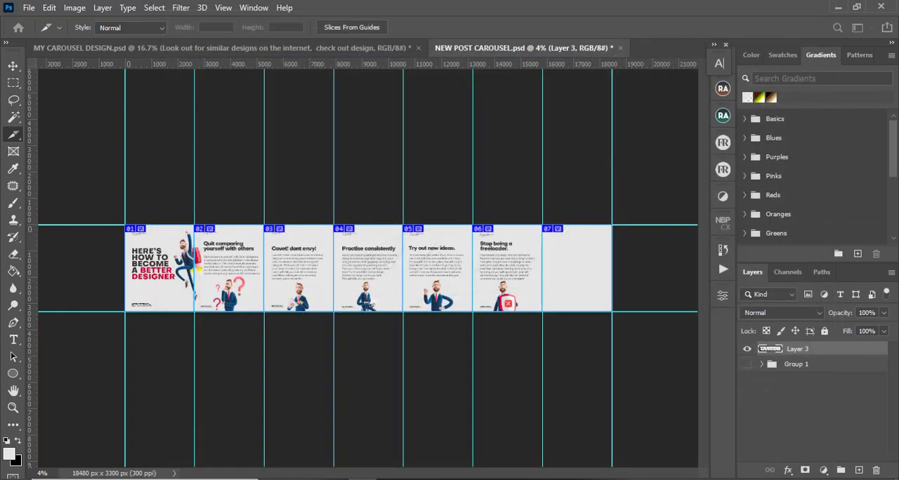
# Switch to File Explorer and open the exported images folder inside DYNAMIC to view the saved slides
pyautogui.click(363, 479)
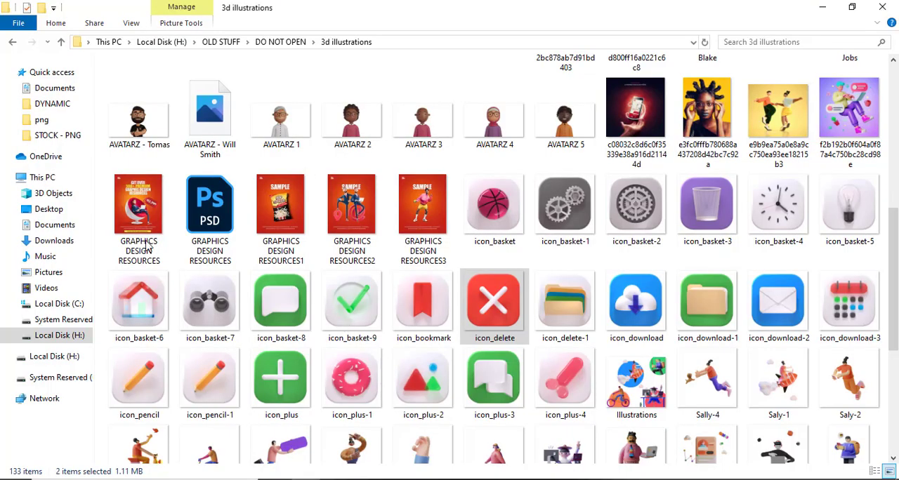
pyautogui.click(54, 105)
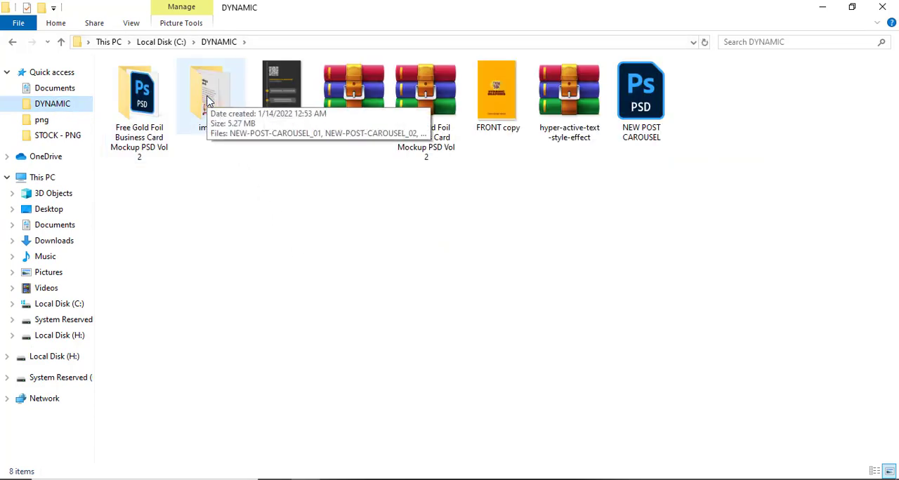
pyautogui.doubleClick(213, 98)
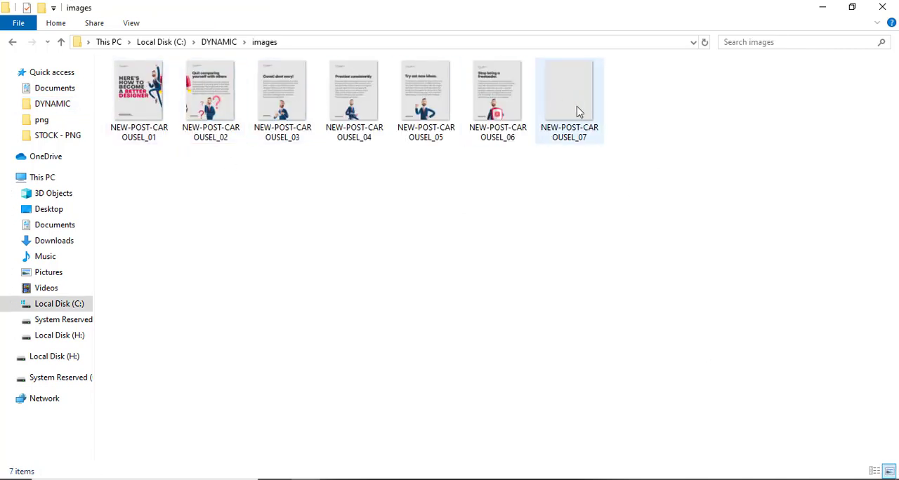
# Select all seven exported slide images and send them to the first listed phone via Bluetooth
pyautogui.moveTo(112, 189); pyautogui.dragTo(584, 95)
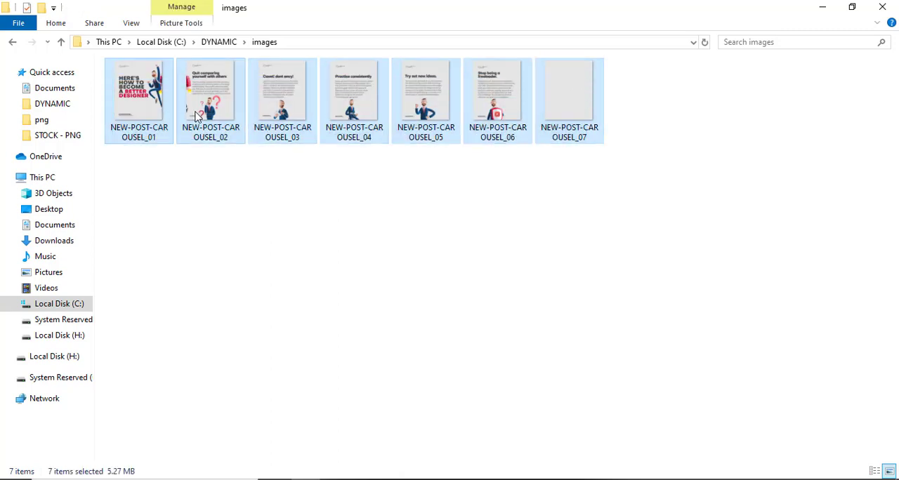
pyautogui.rightClick(375, 104)
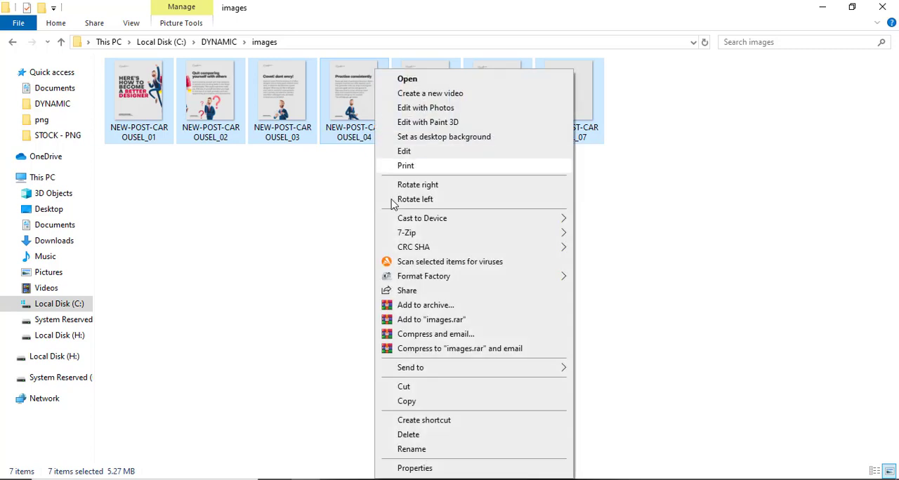
pyautogui.moveTo(463, 376)
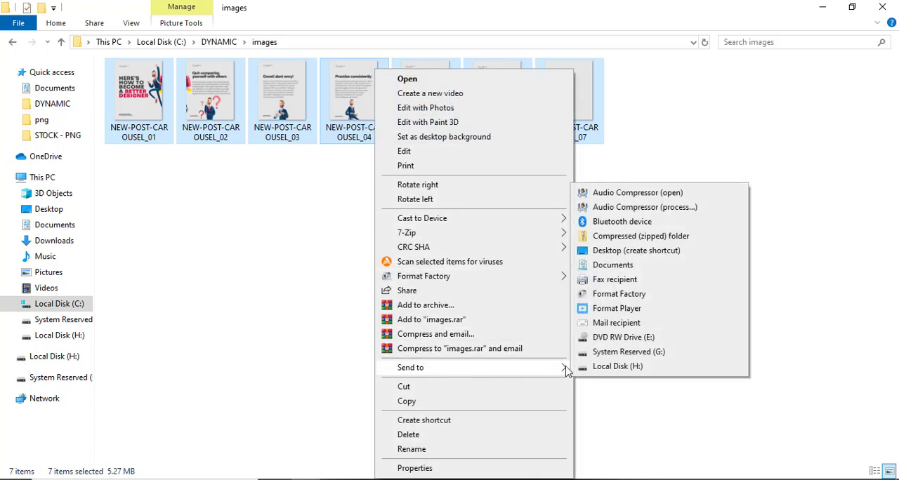
pyautogui.click(624, 224)
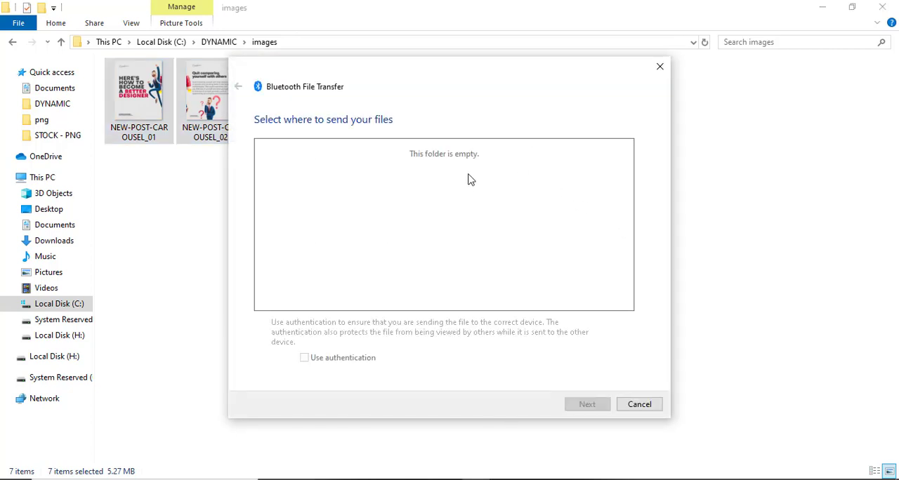
pyautogui.click(347, 169)
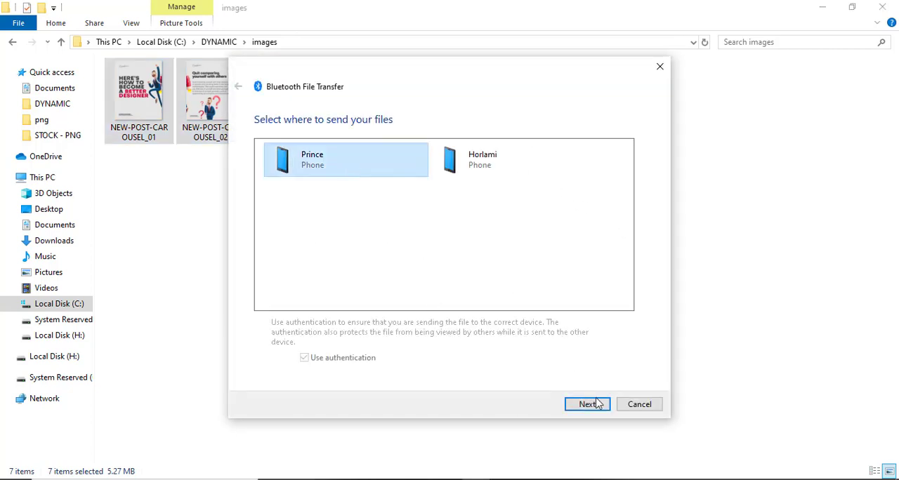
pyautogui.click(587, 405)
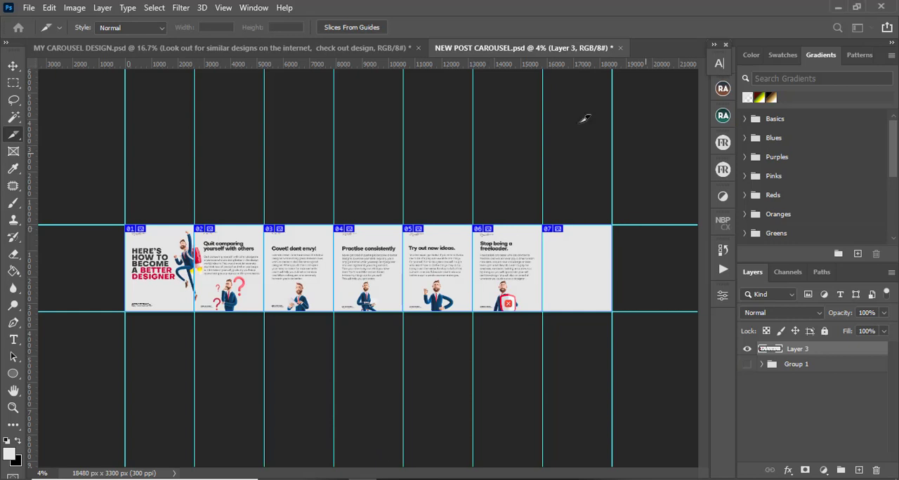
# Return to Photoshop and switch to the Move tool
pyautogui.click(12, 67)
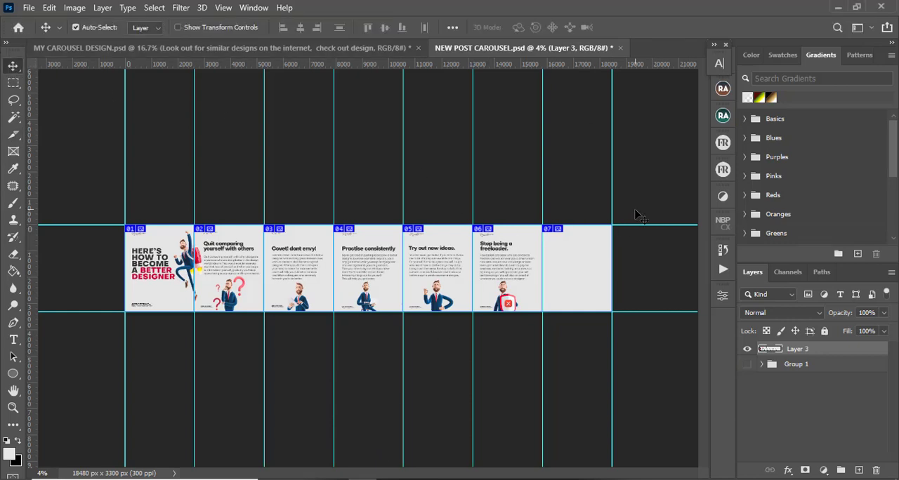